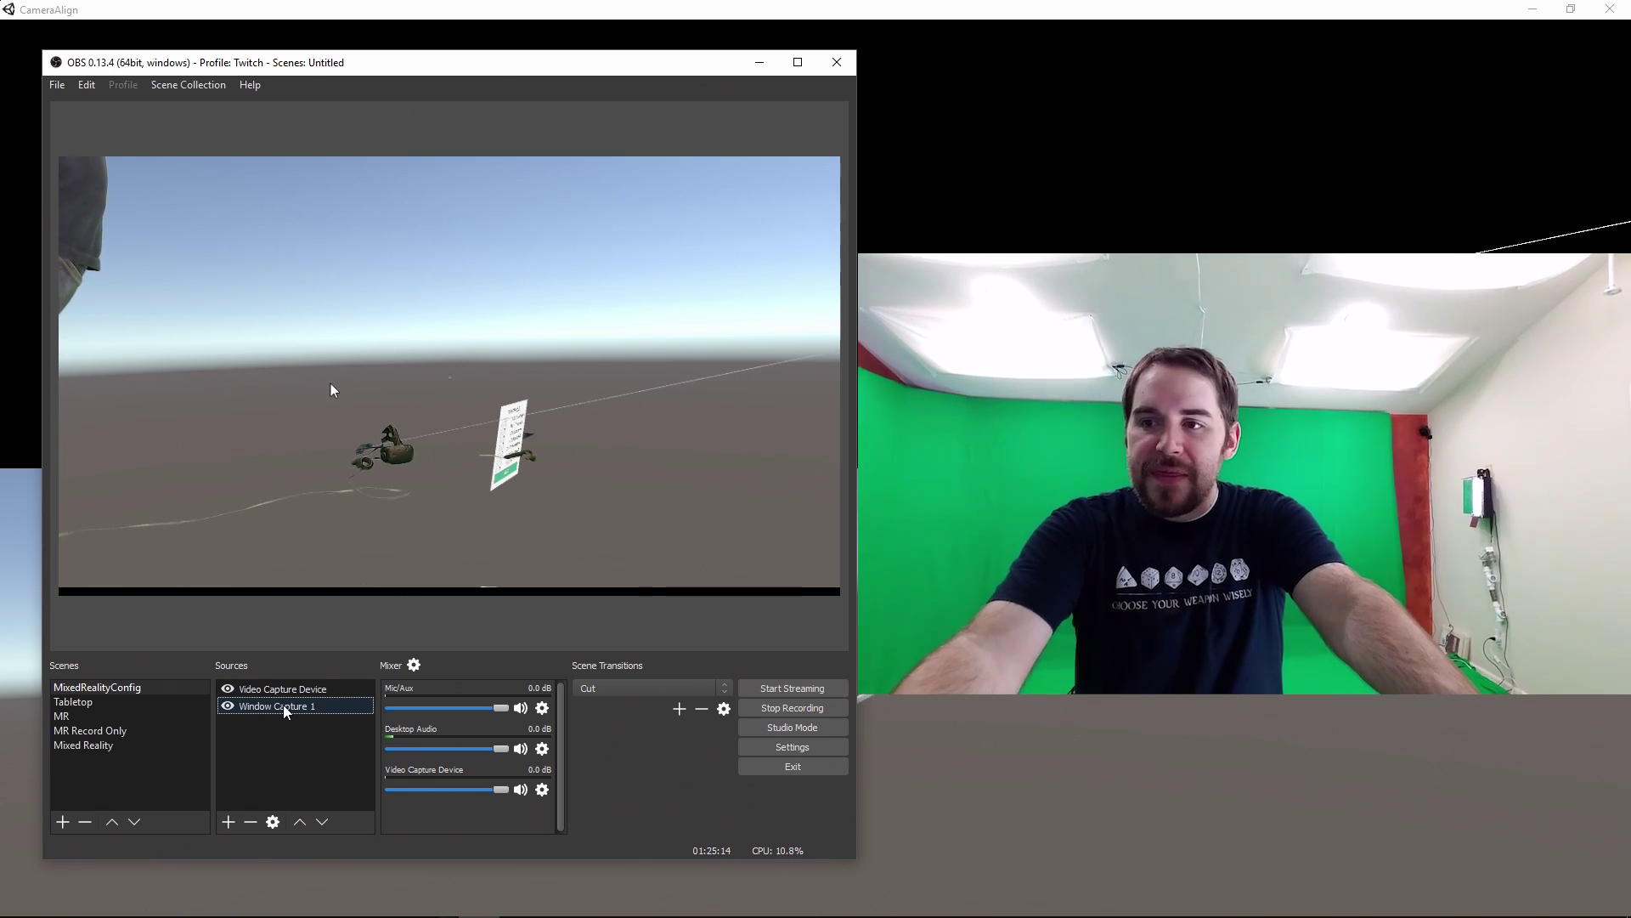
Inspect the window capture source's properties in OBS without changing anything
click(273, 695)
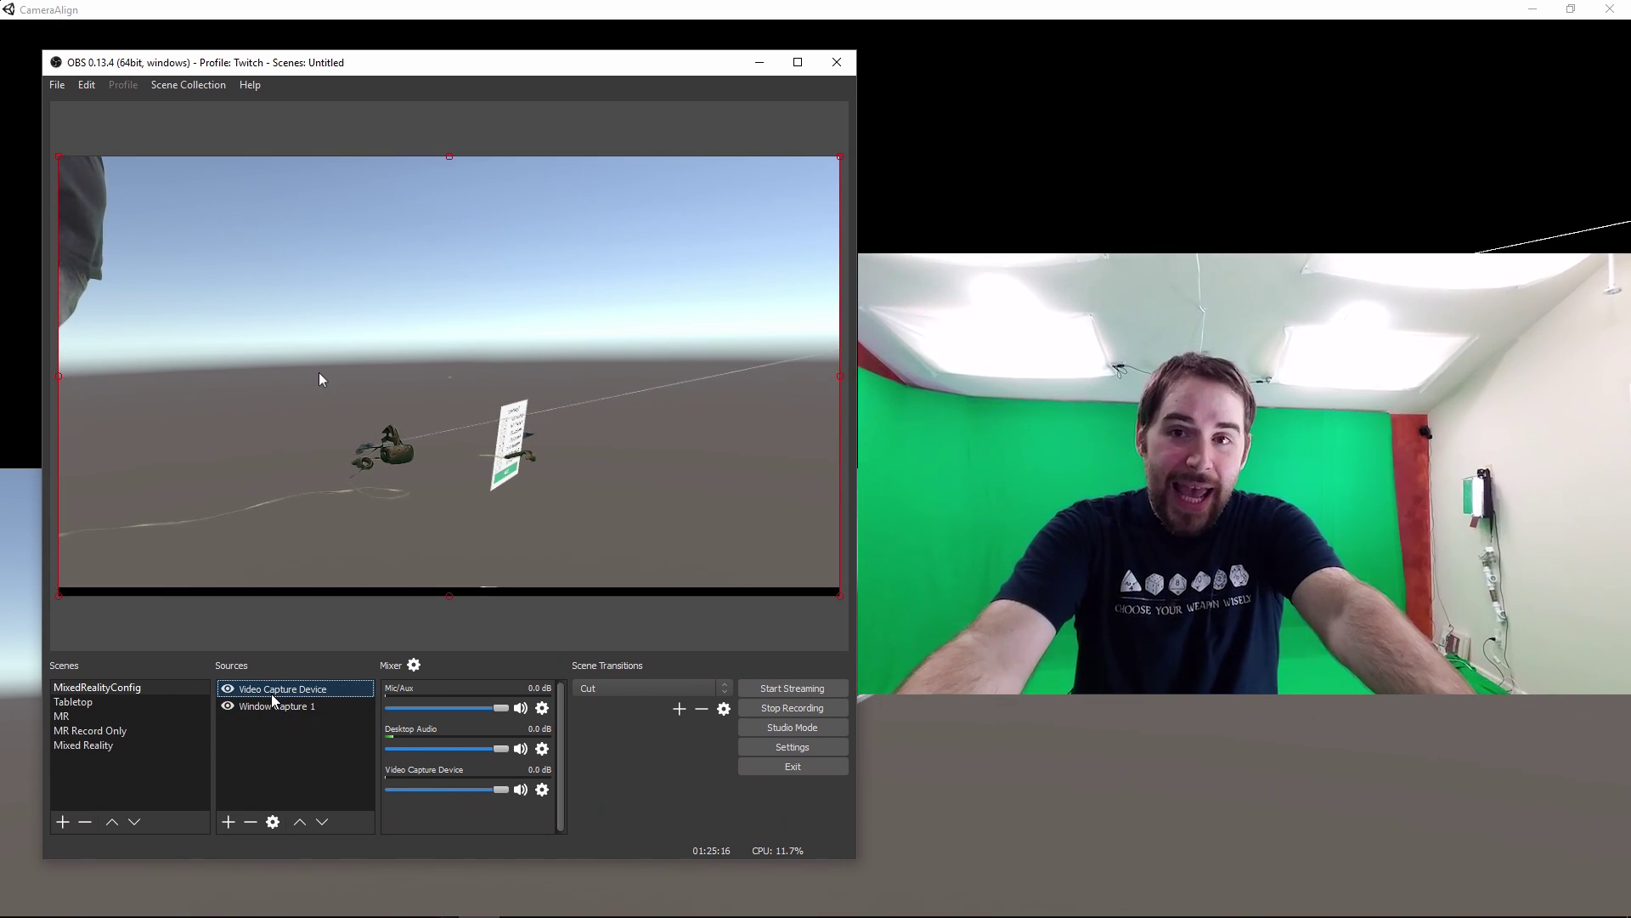
right_click(270, 709)
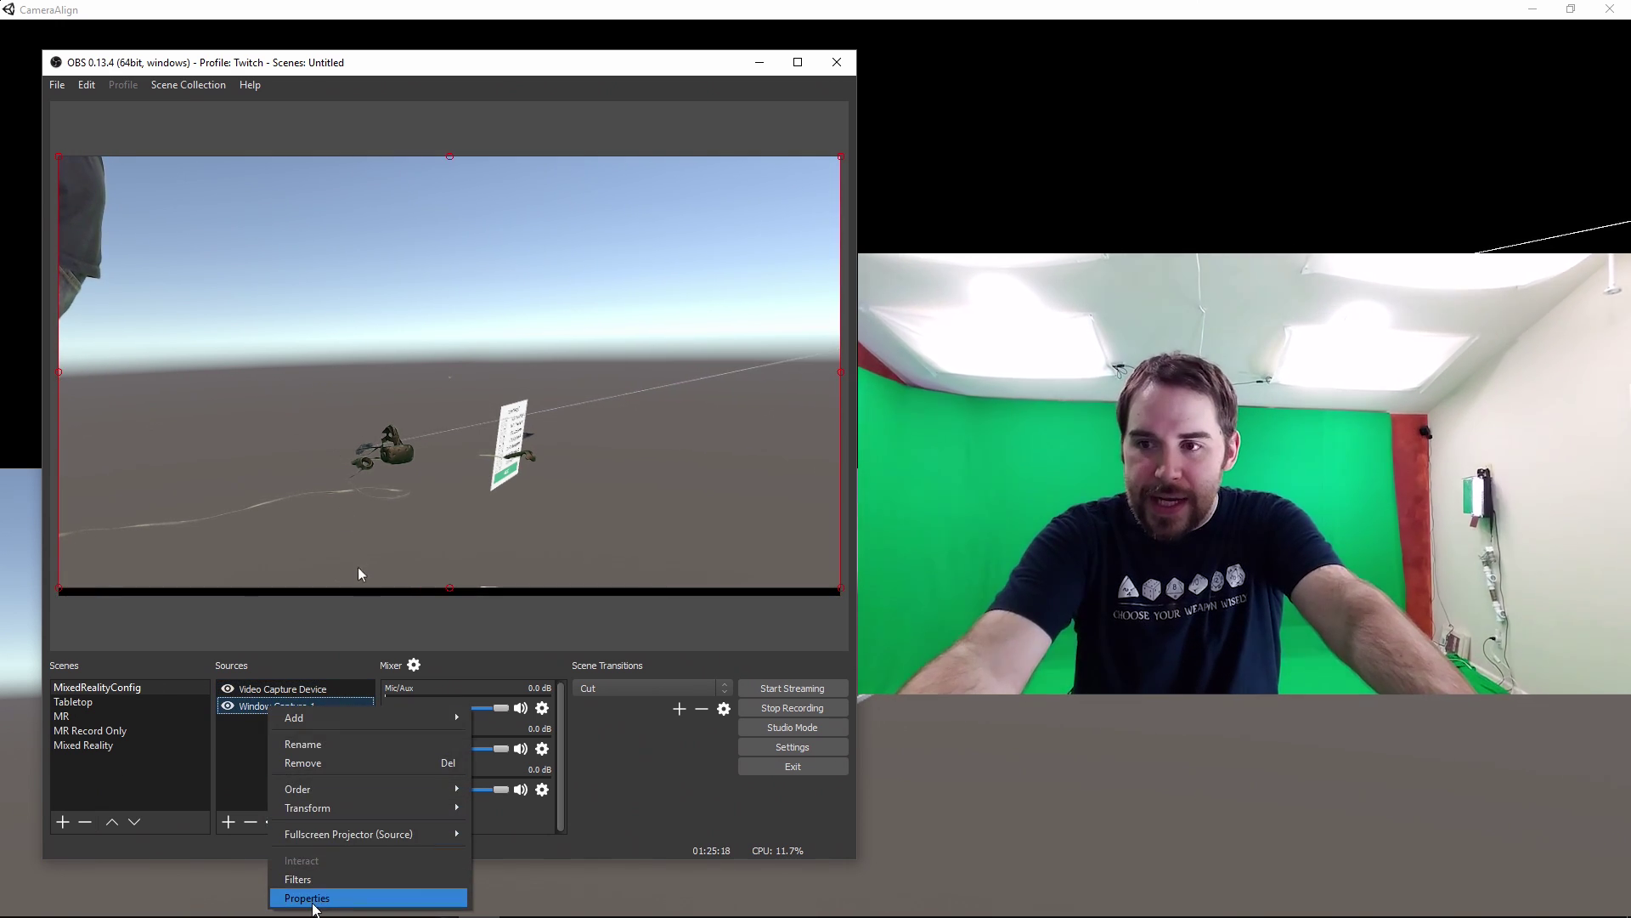
click(309, 899)
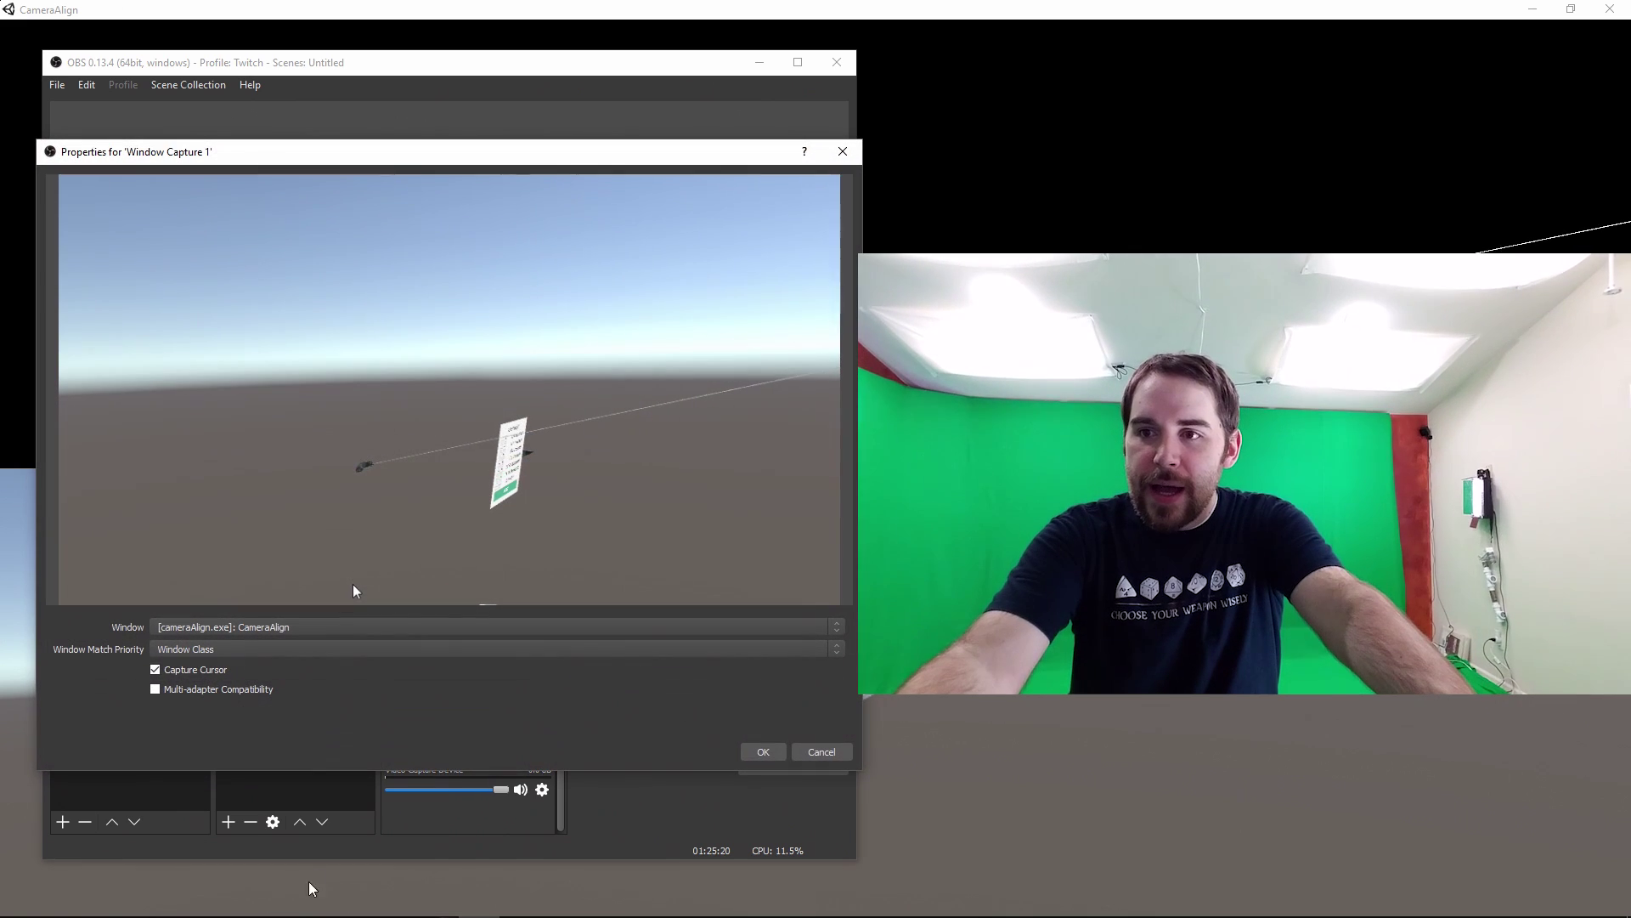
click(818, 754)
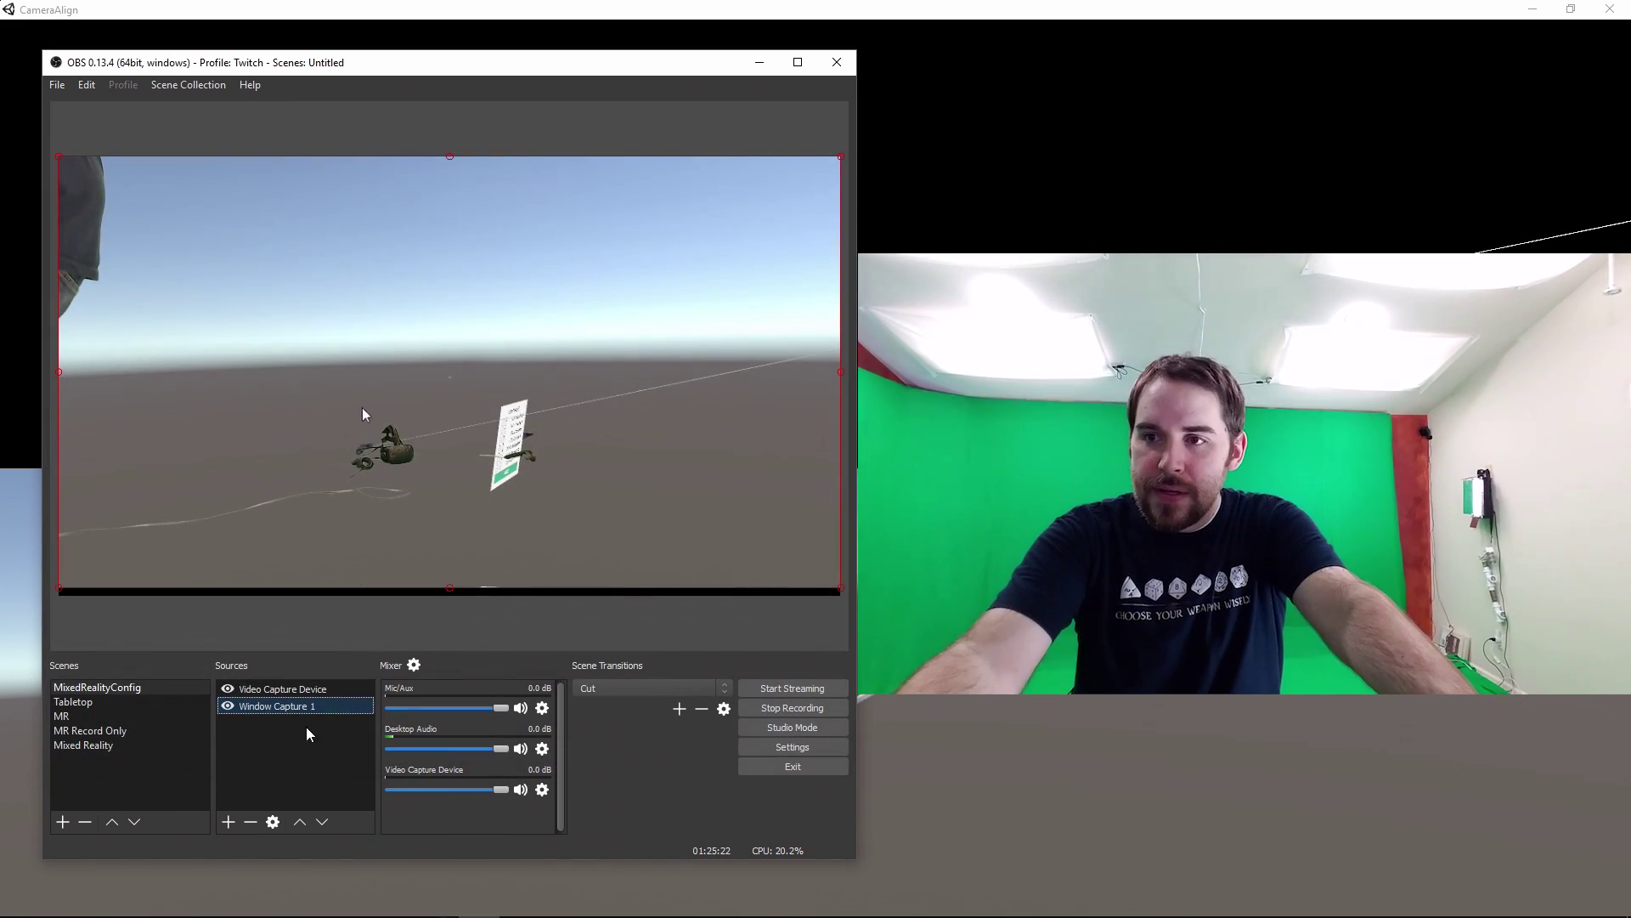
Toggle the window capture's Crop filter off and back on to compare the preview
right_click(293, 711)
click(347, 876)
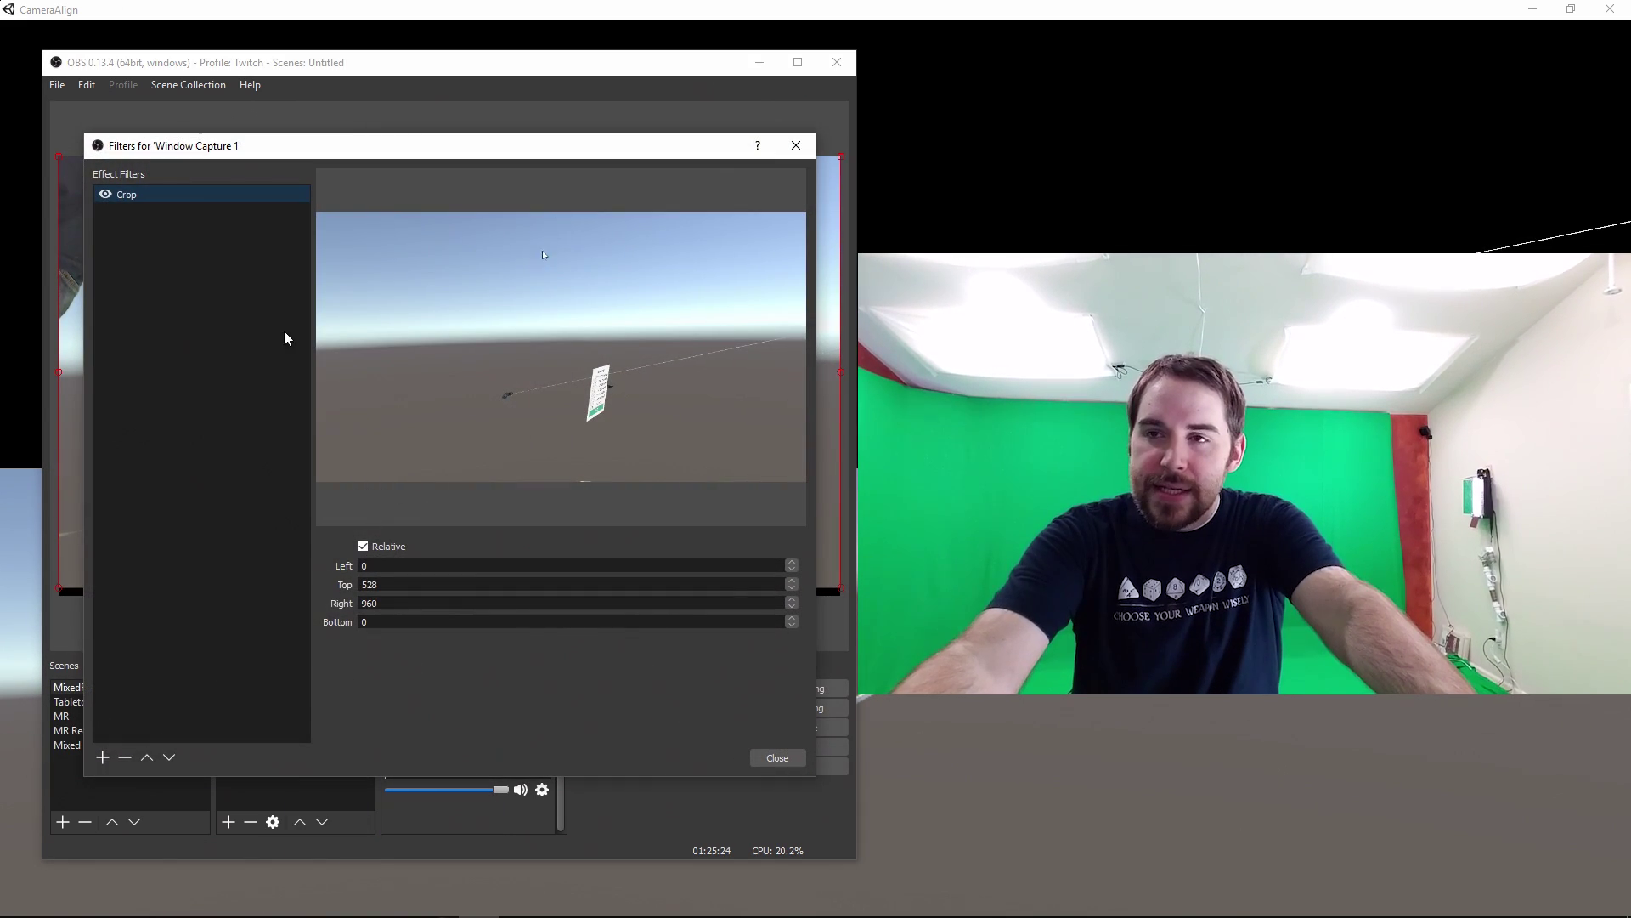
click(105, 194)
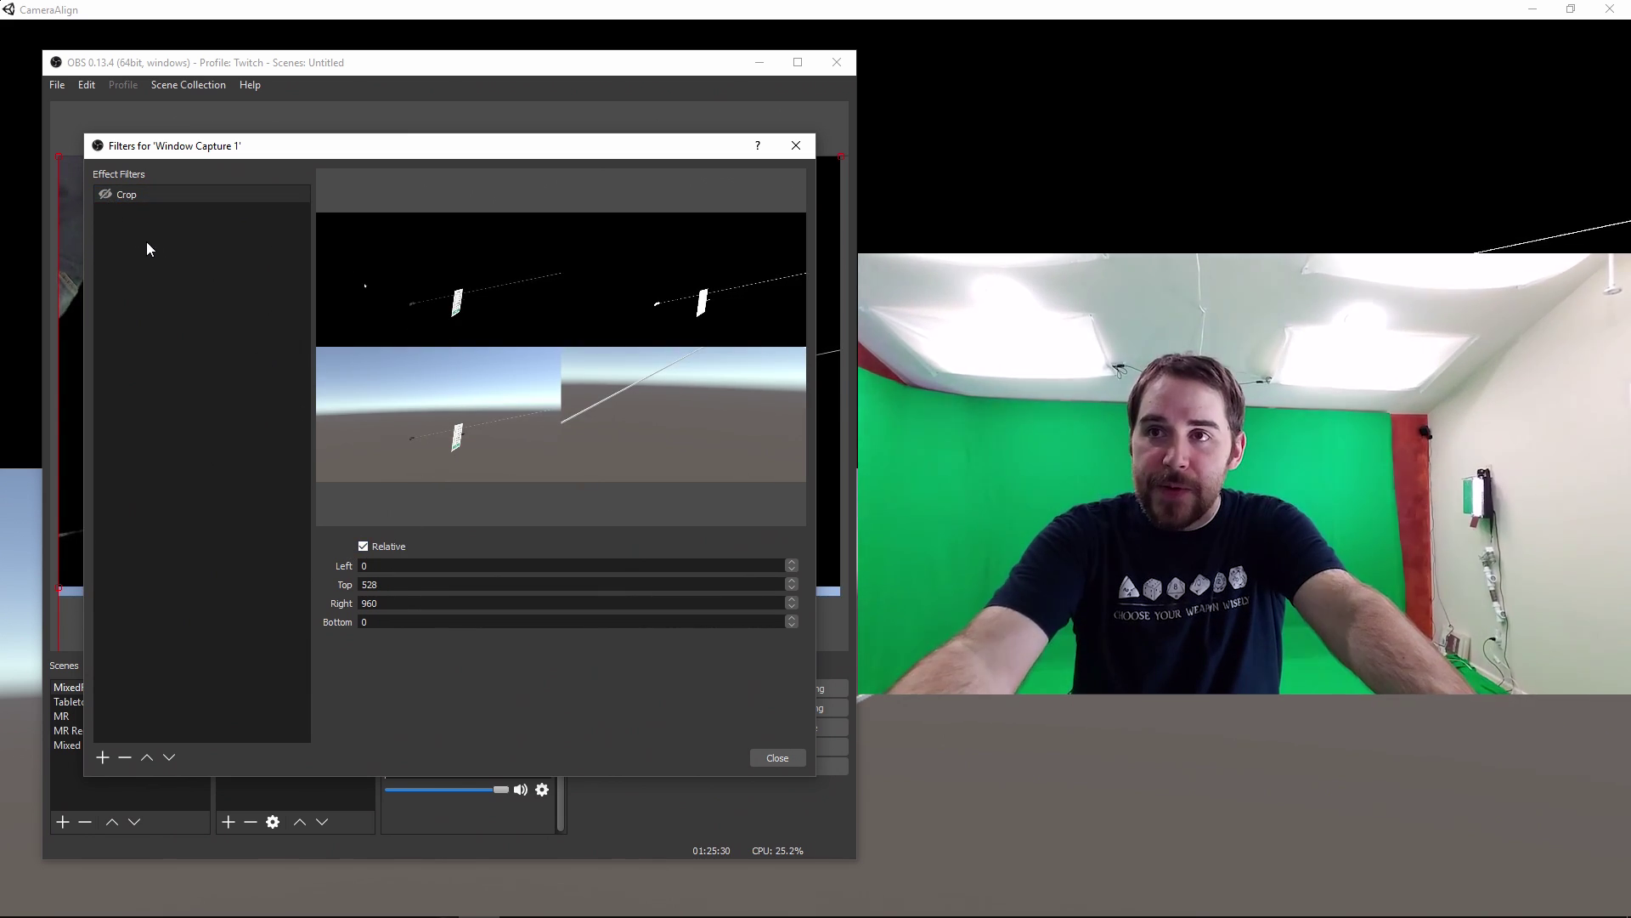
click(106, 194)
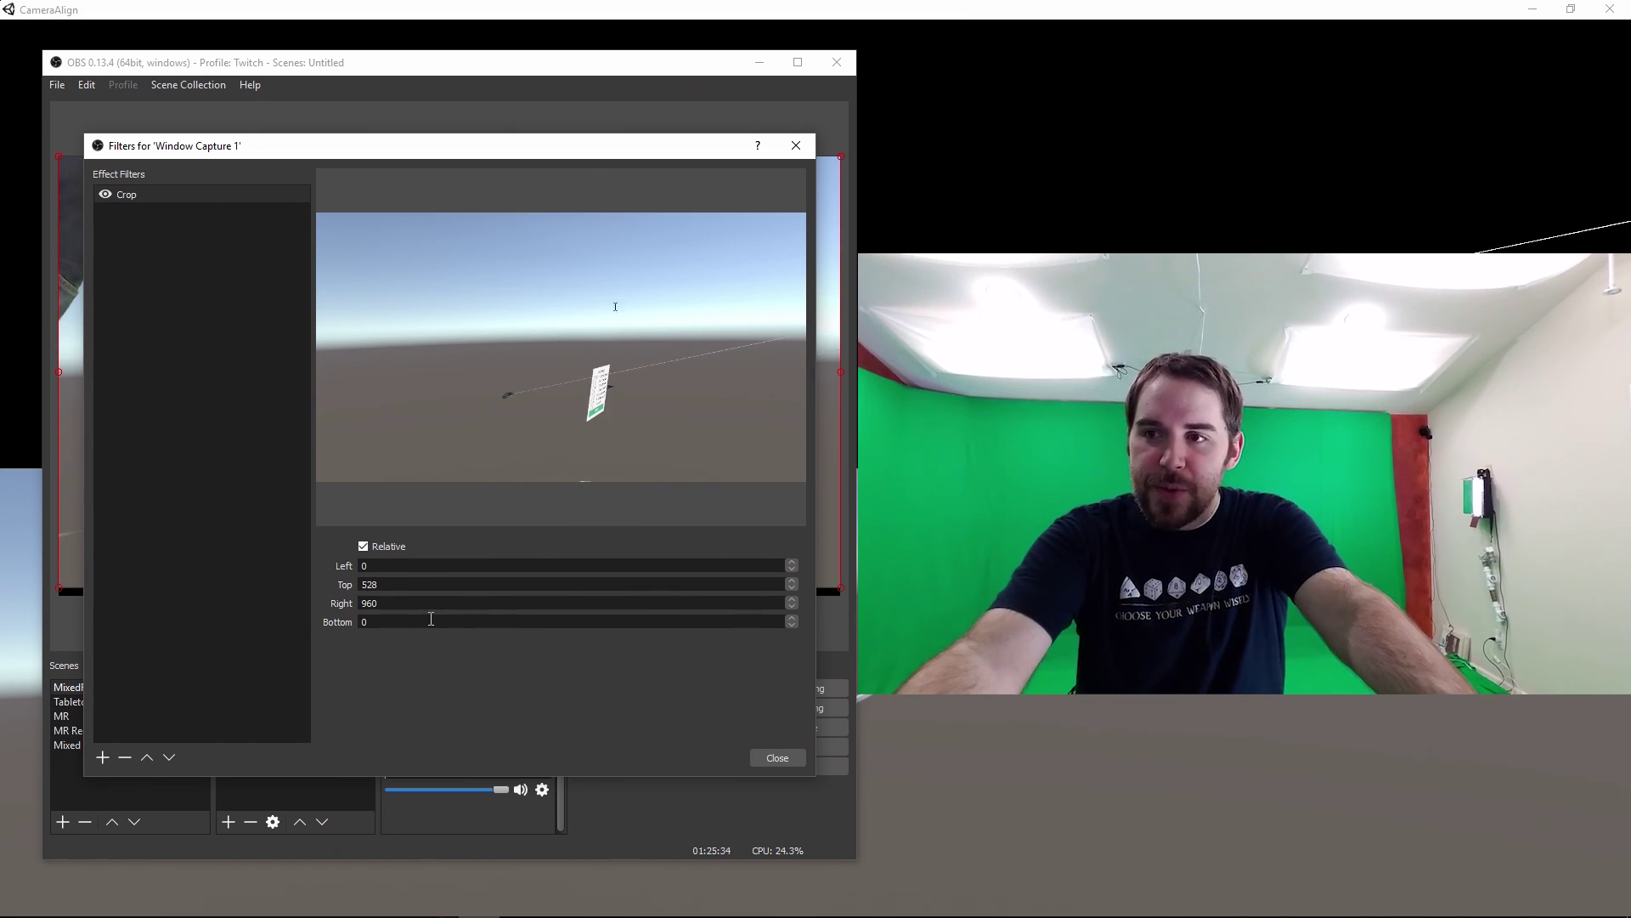
click(777, 758)
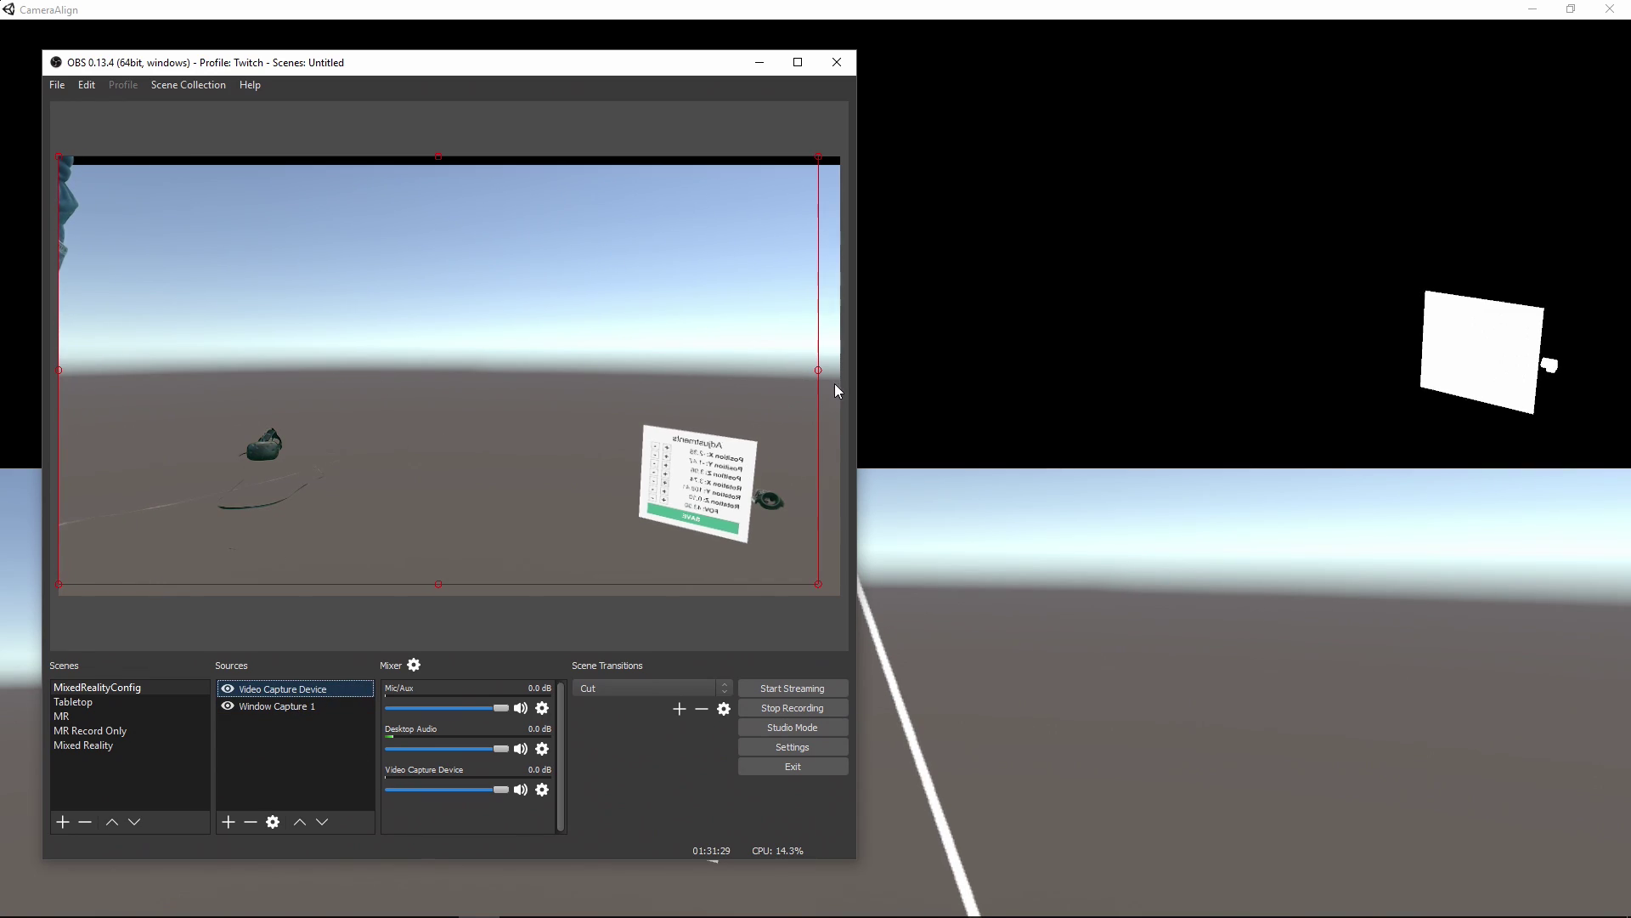
Shrink the Video Capture Device source slightly by dragging its corner handle inward
drag(817, 370, 753, 375)
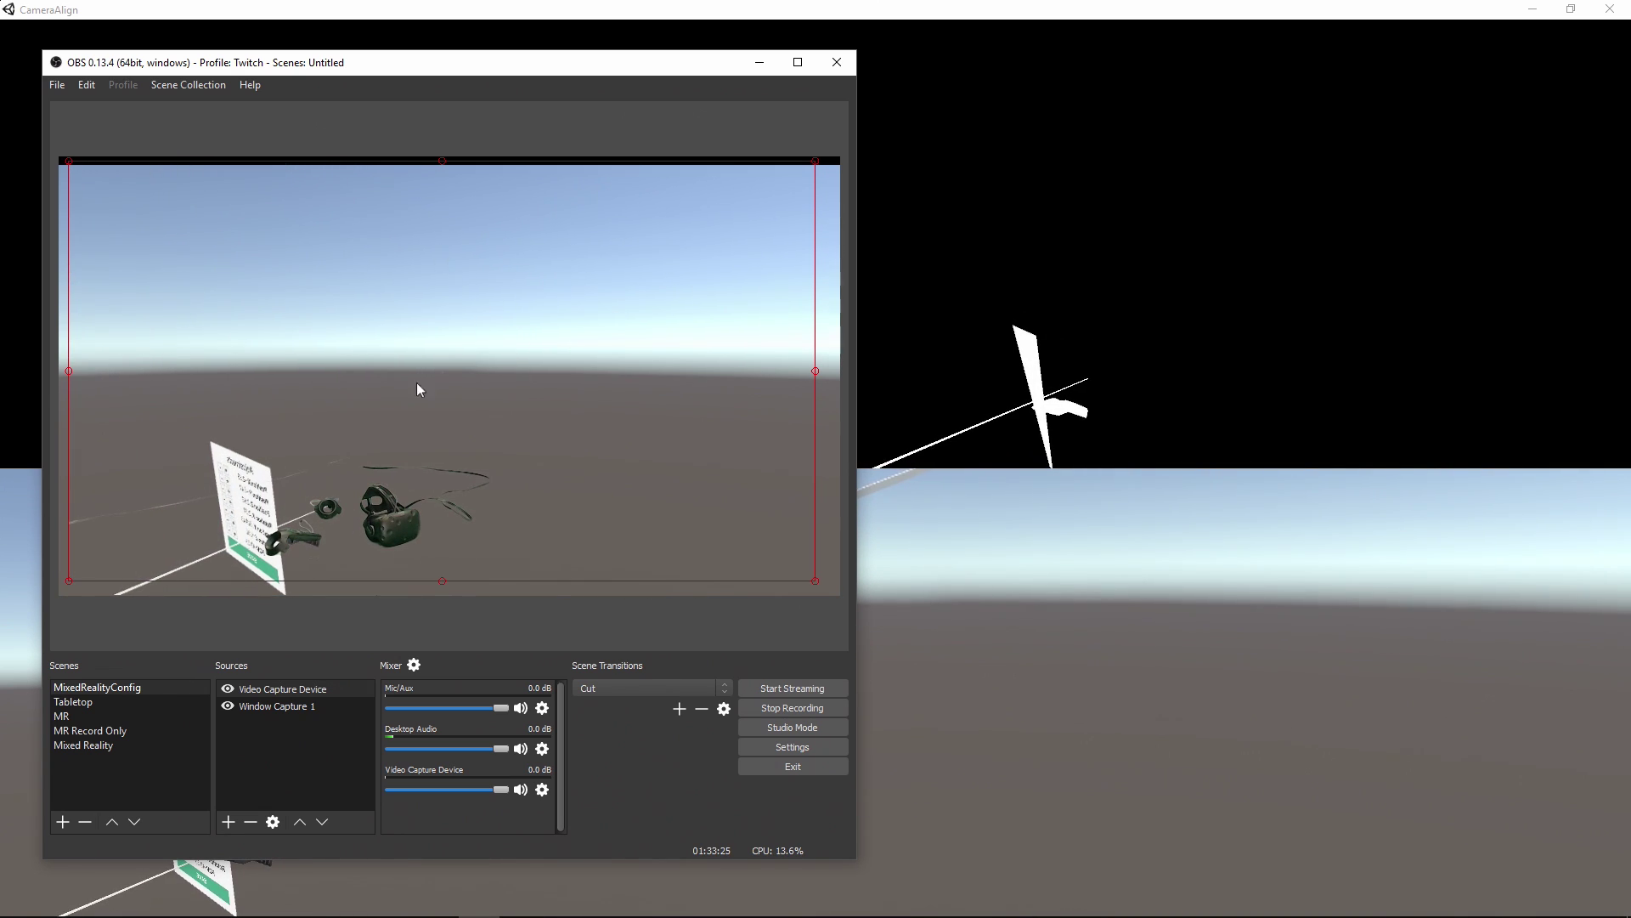
Open externalcamera.cfg from SteamVRCameraAlign in Notepad++ and select its camera settings text
key(alt+Tab)
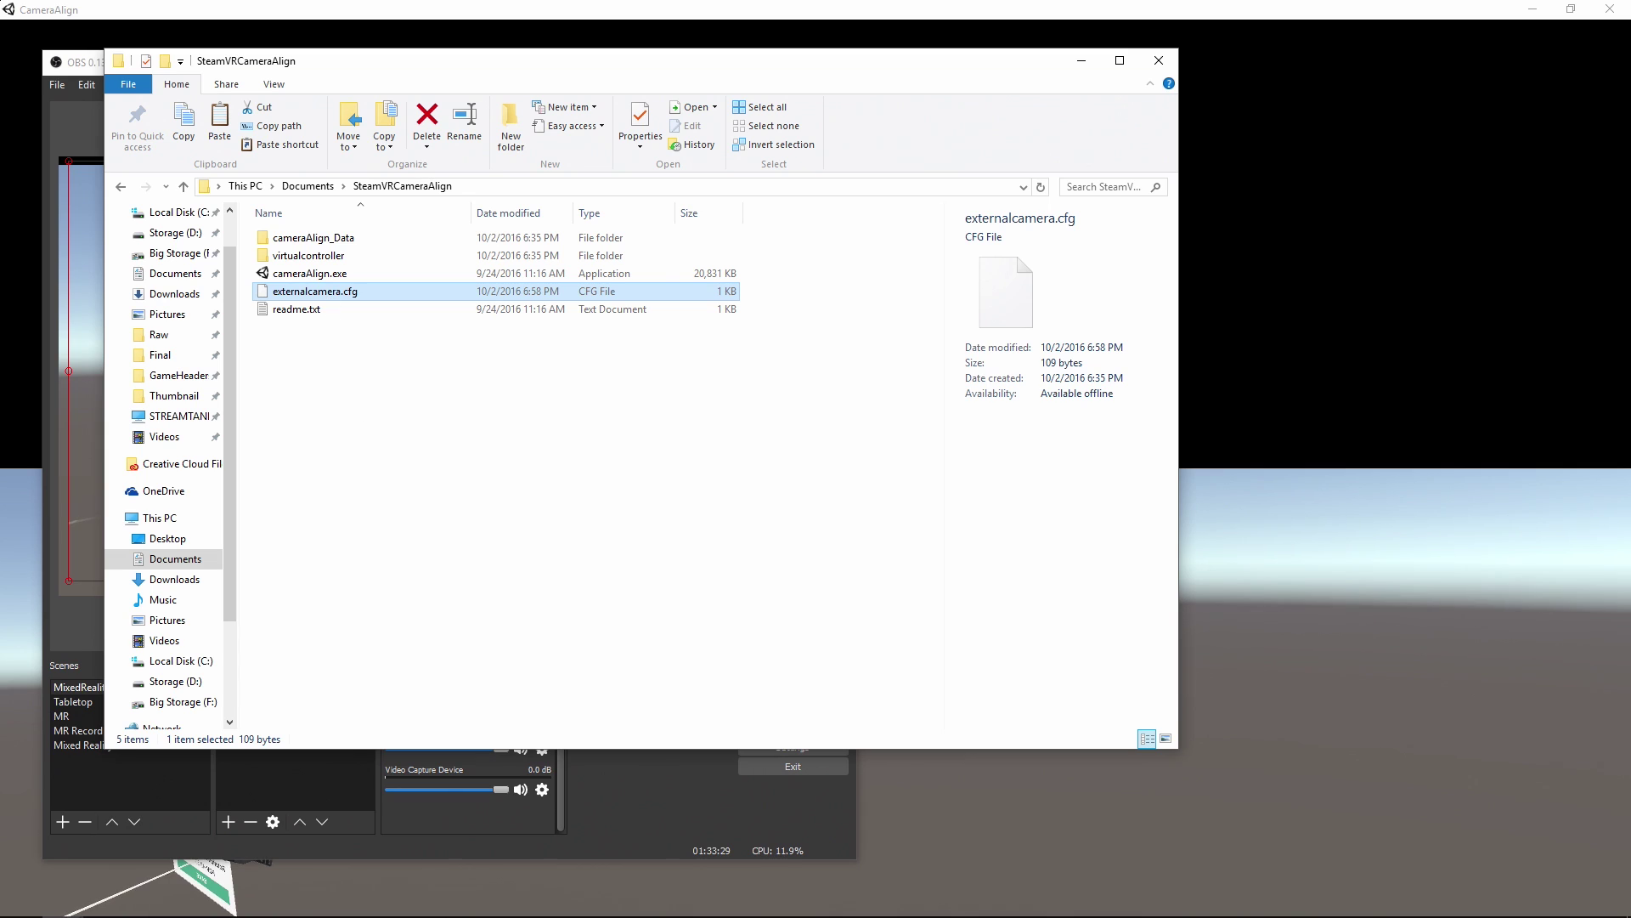
right_click(341, 291)
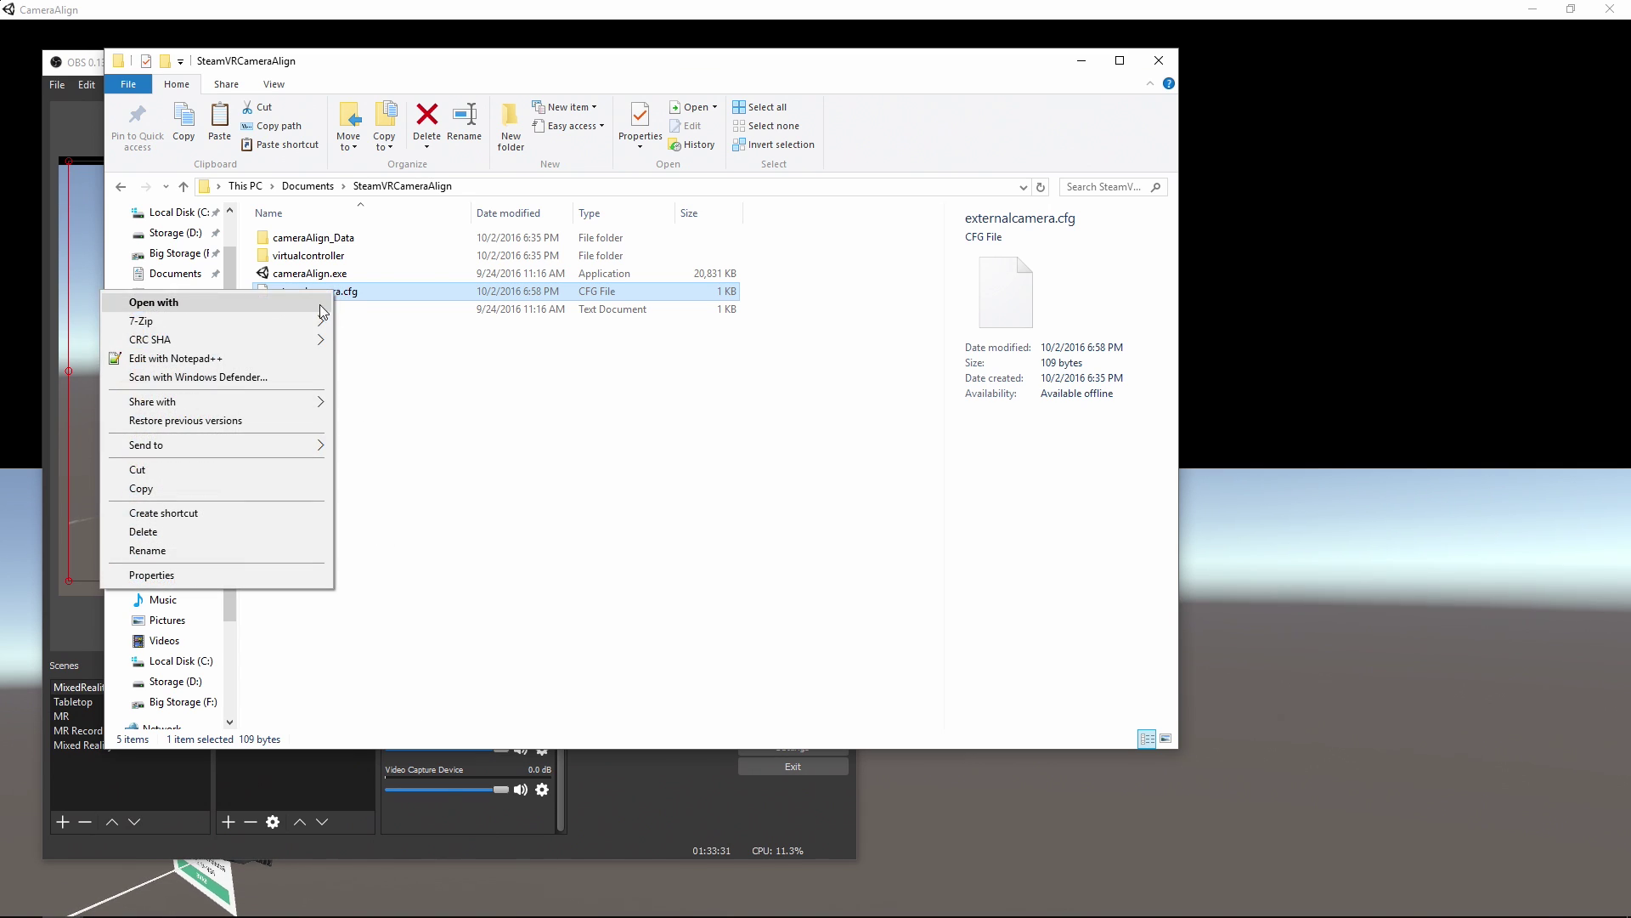
click(260, 358)
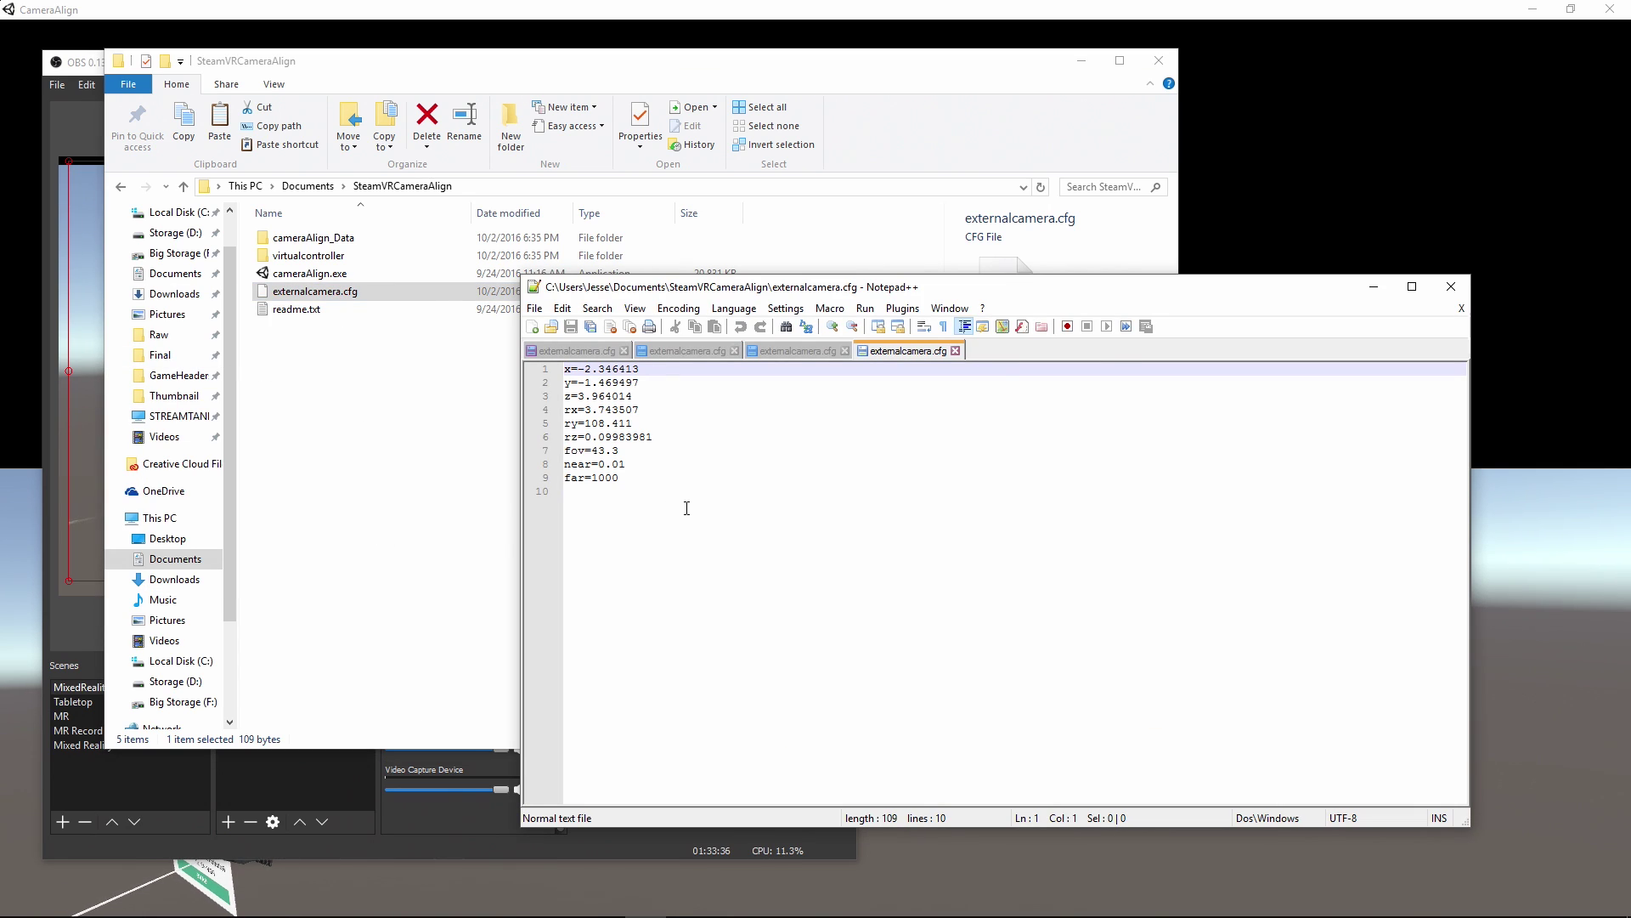
drag(686, 508, 572, 368)
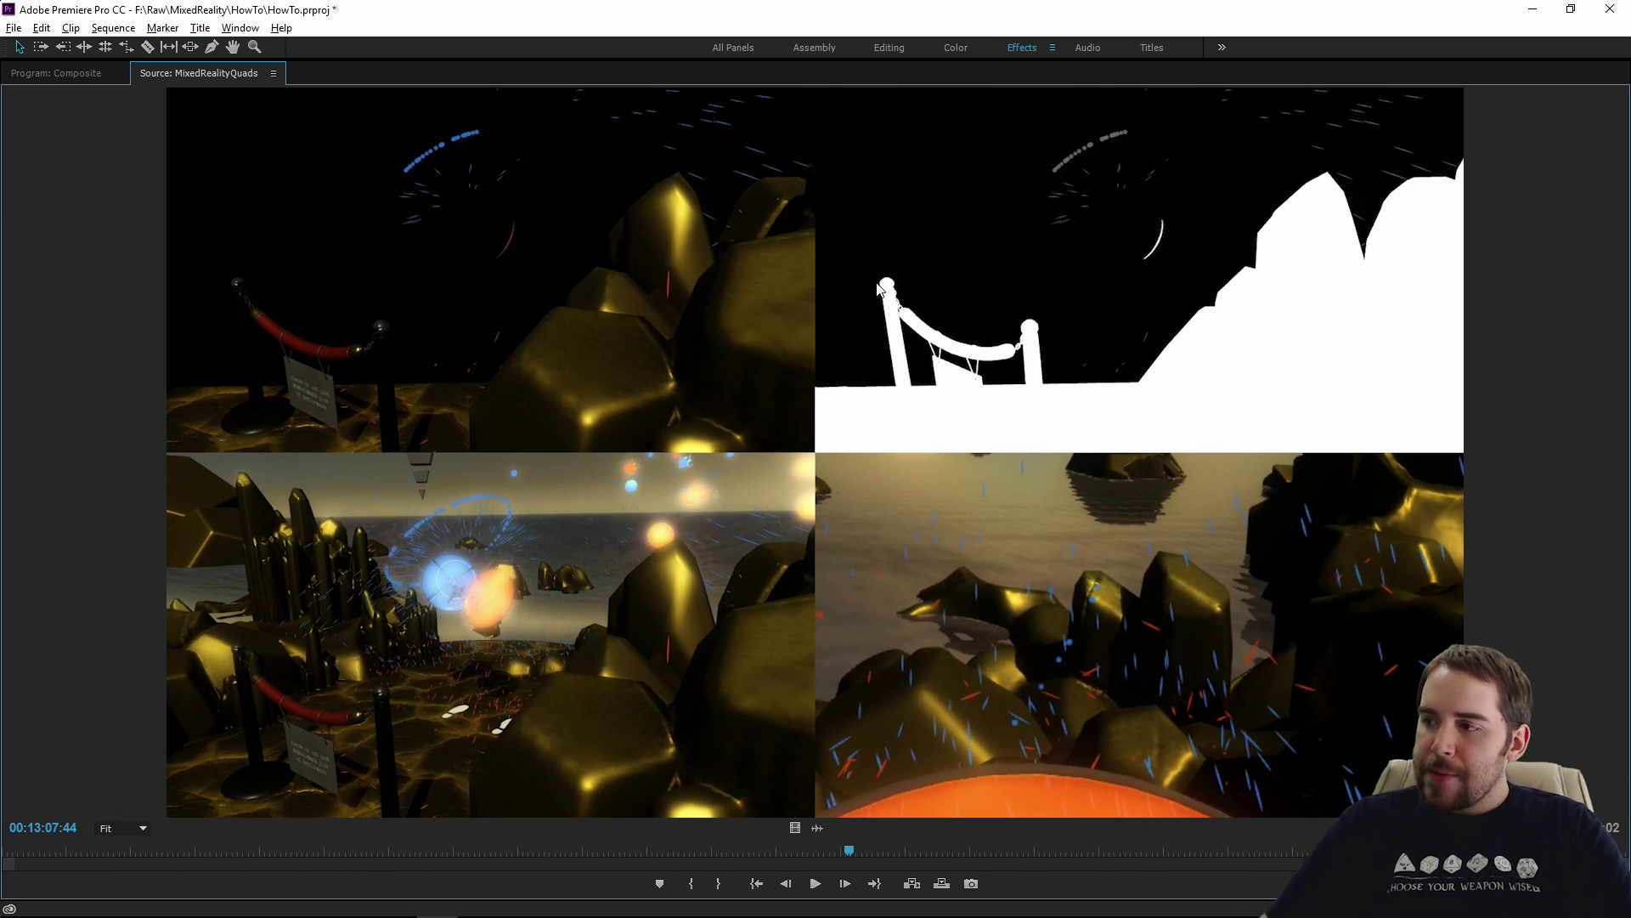
Restore the full layout and drop MixedRealityQuads onto V3 and Camera onto V2
key(grave)
drag(73, 605, 646, 678)
drag(83, 621, 762, 782)
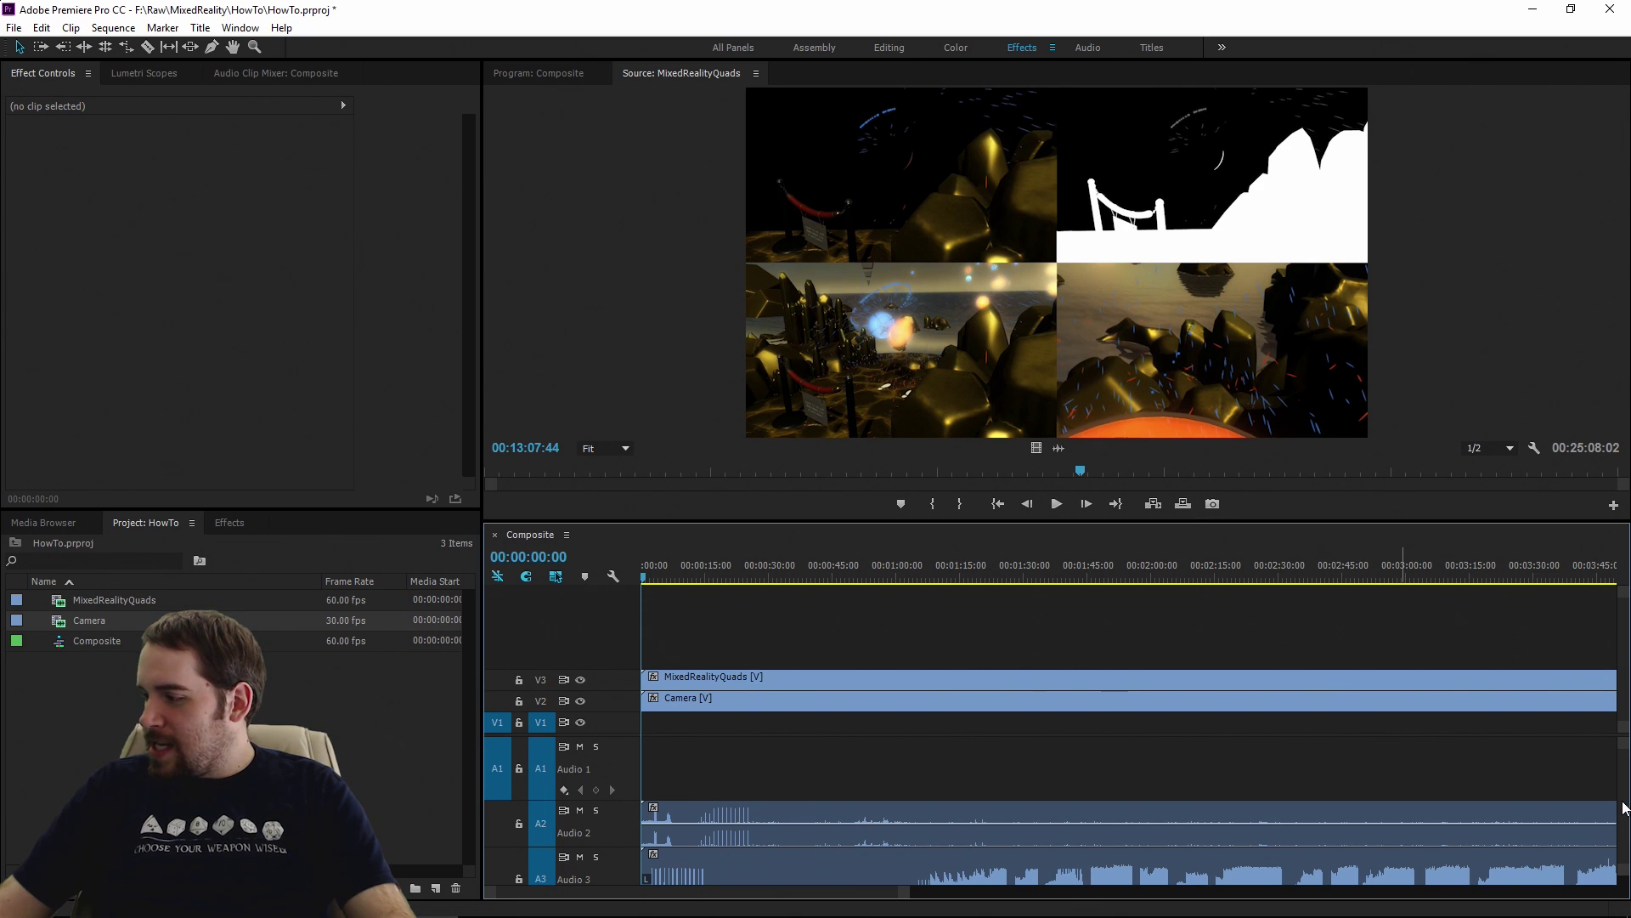
Select the Camera clip in the Composite timeline to review its effects
scroll(1572, 824, down, 3)
scroll(910, 817, up, 2)
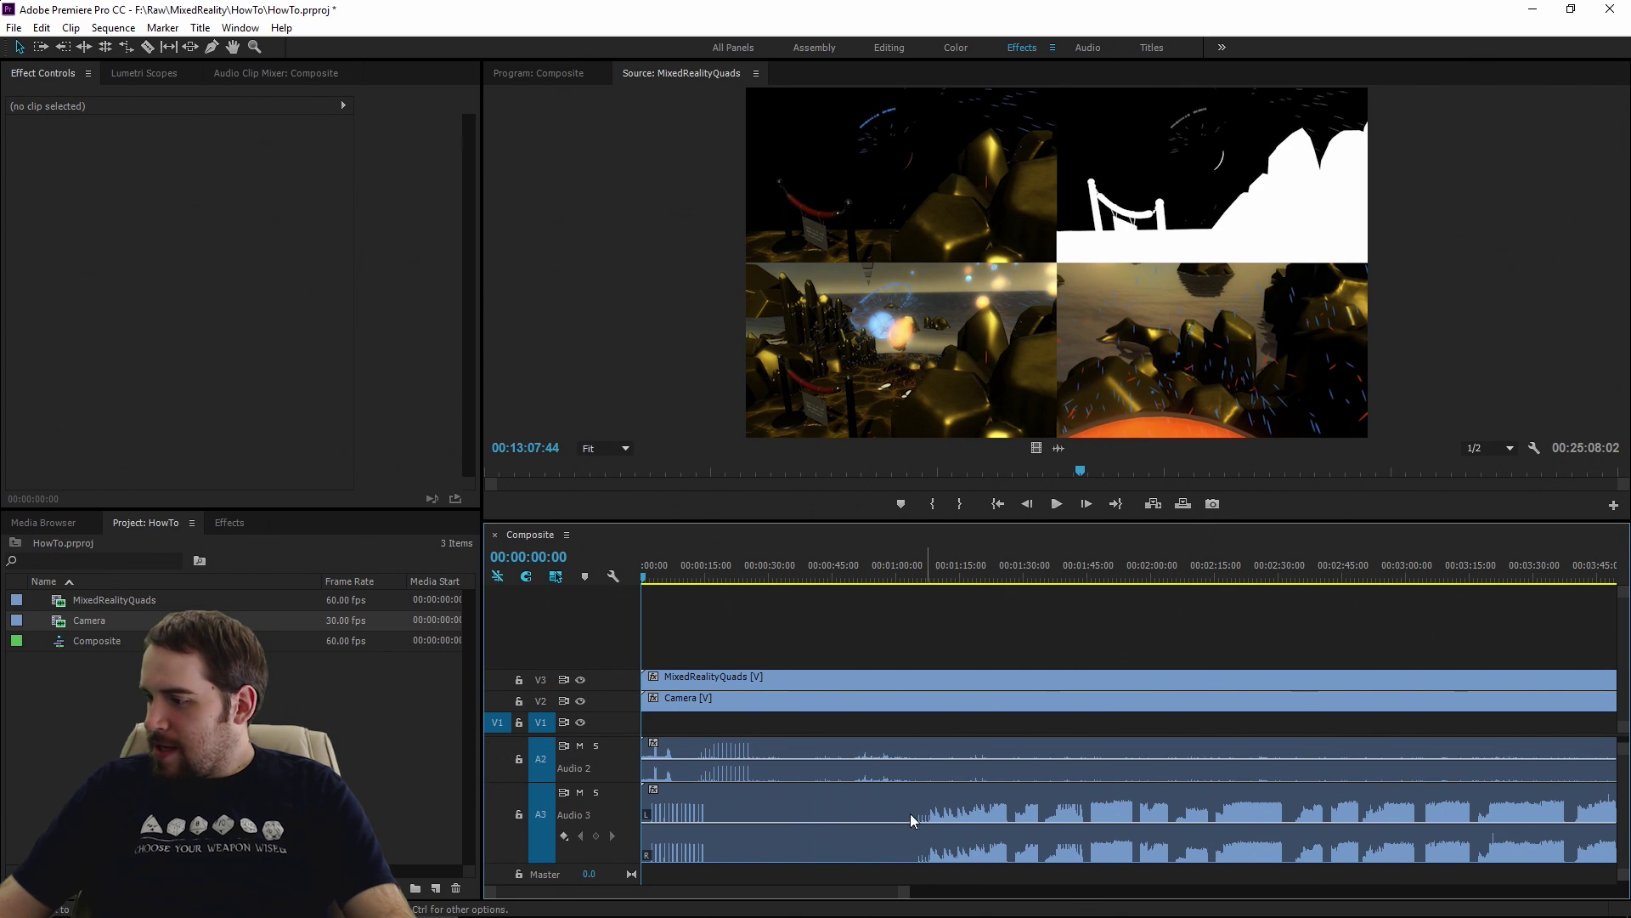
alt+scroll(746, 771, up, 5)
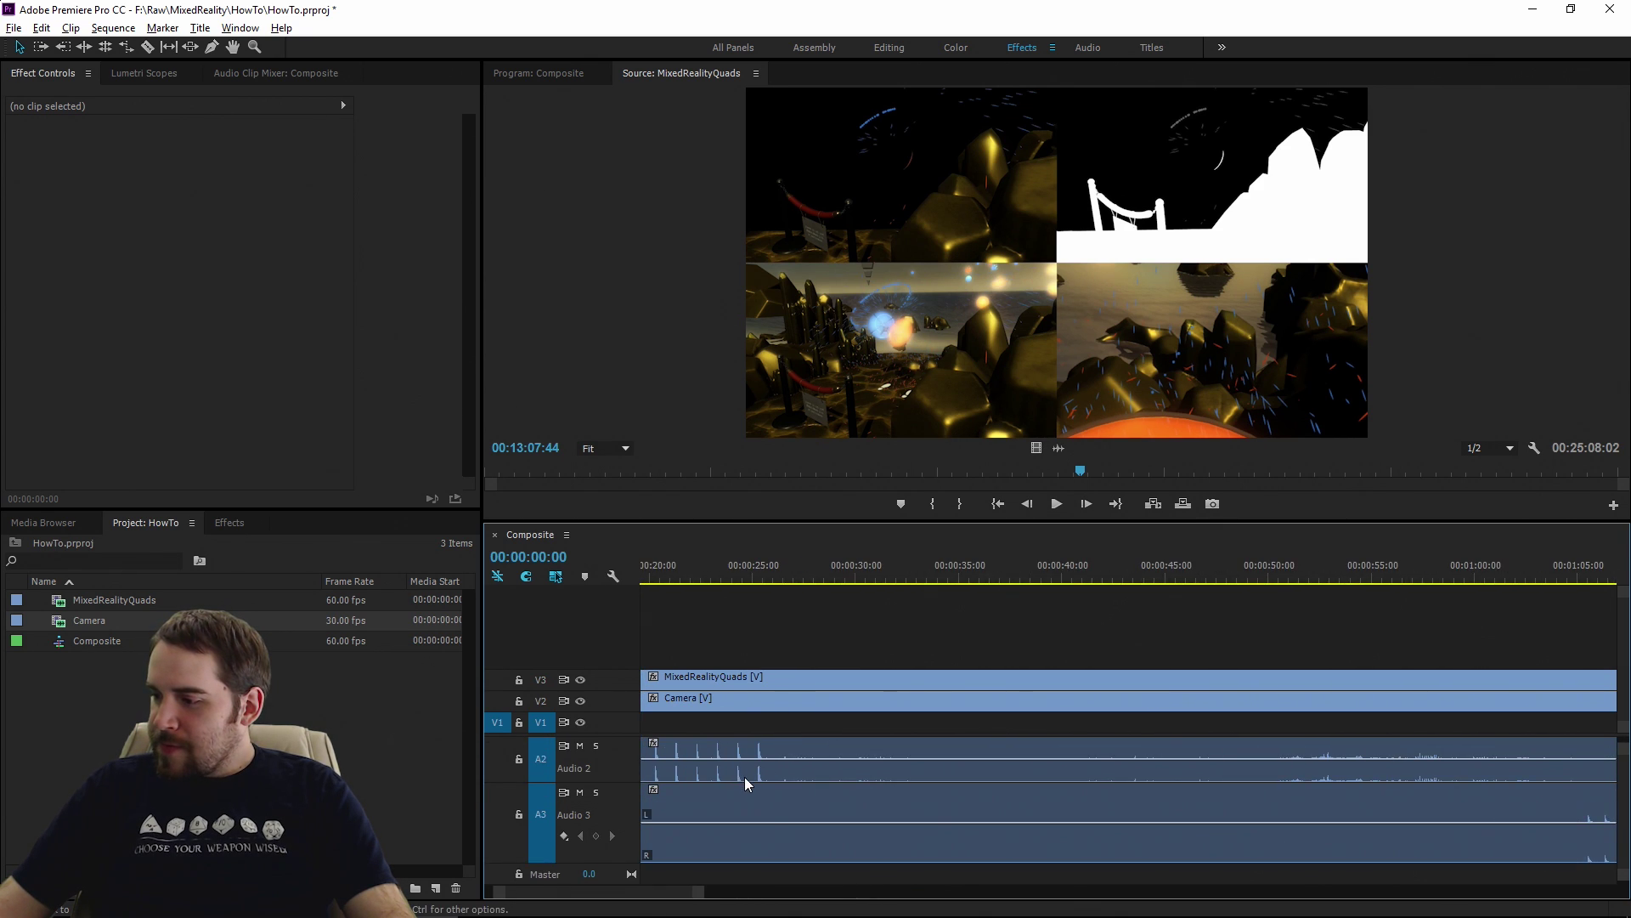
click(677, 706)
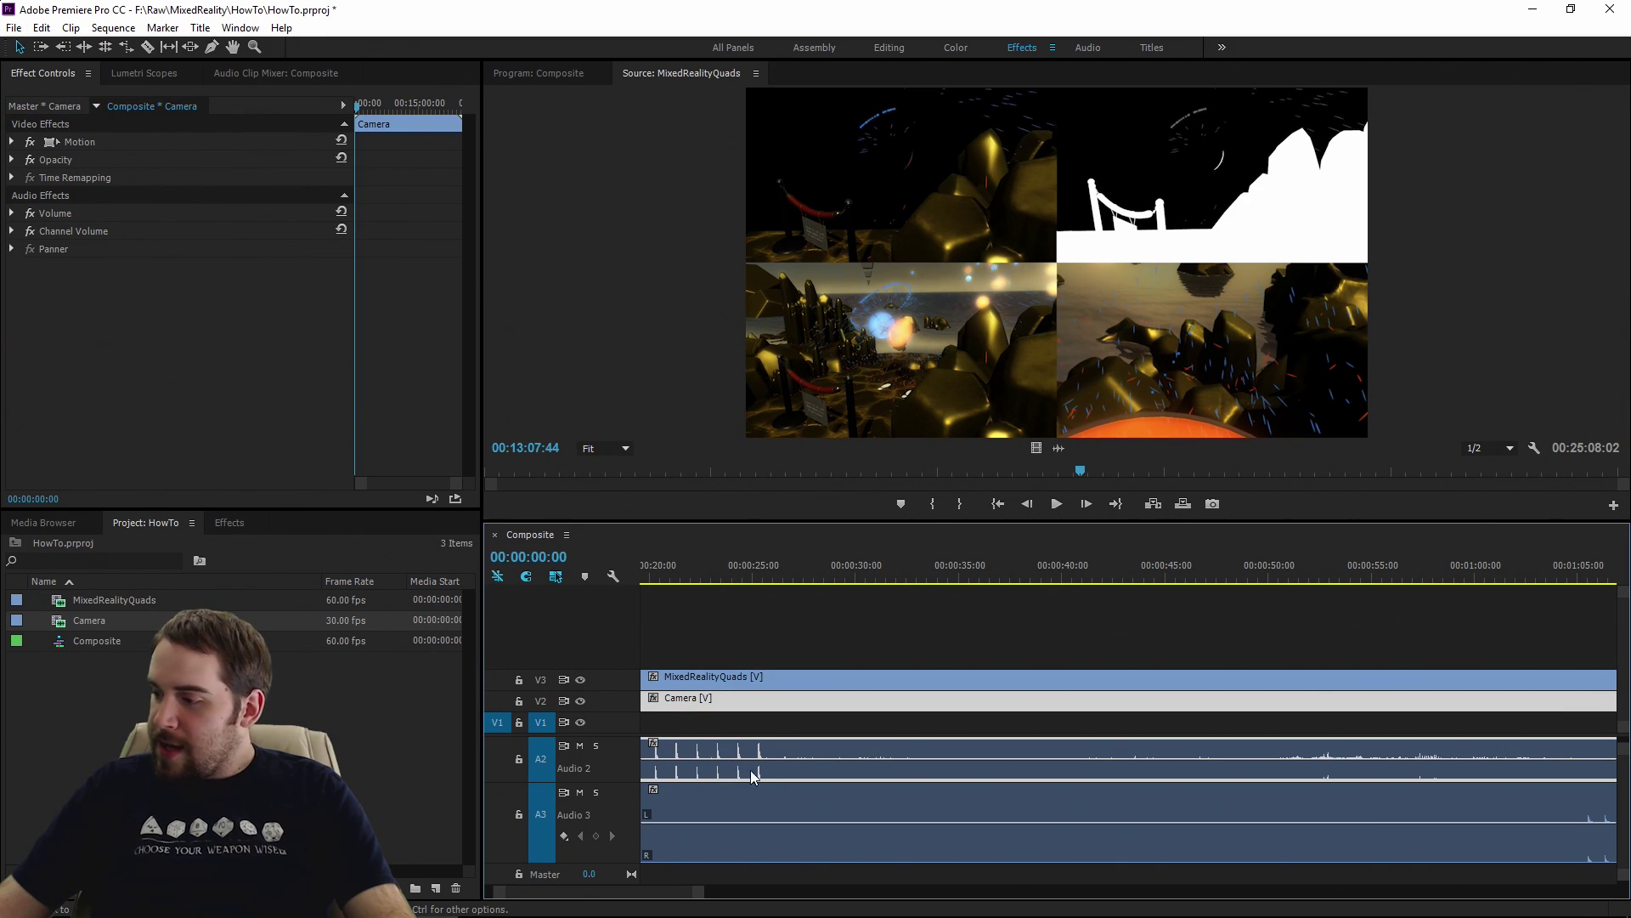
alt+scroll(751, 774, up, 3)
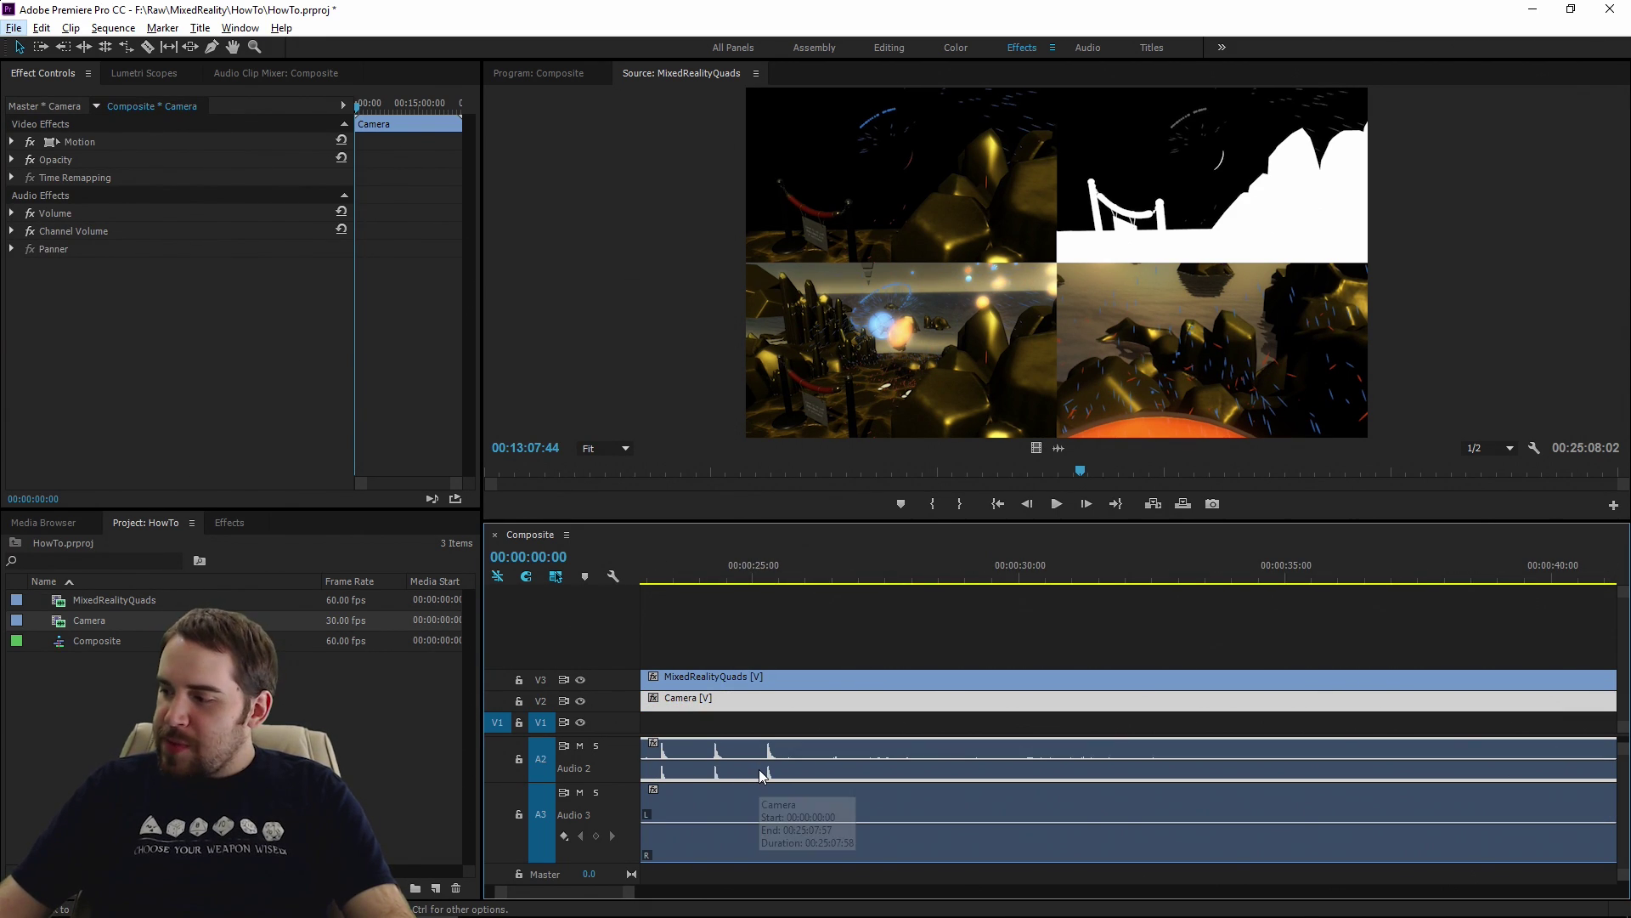
scroll(601, 896, up, 2)
scroll(599, 896, up, 4)
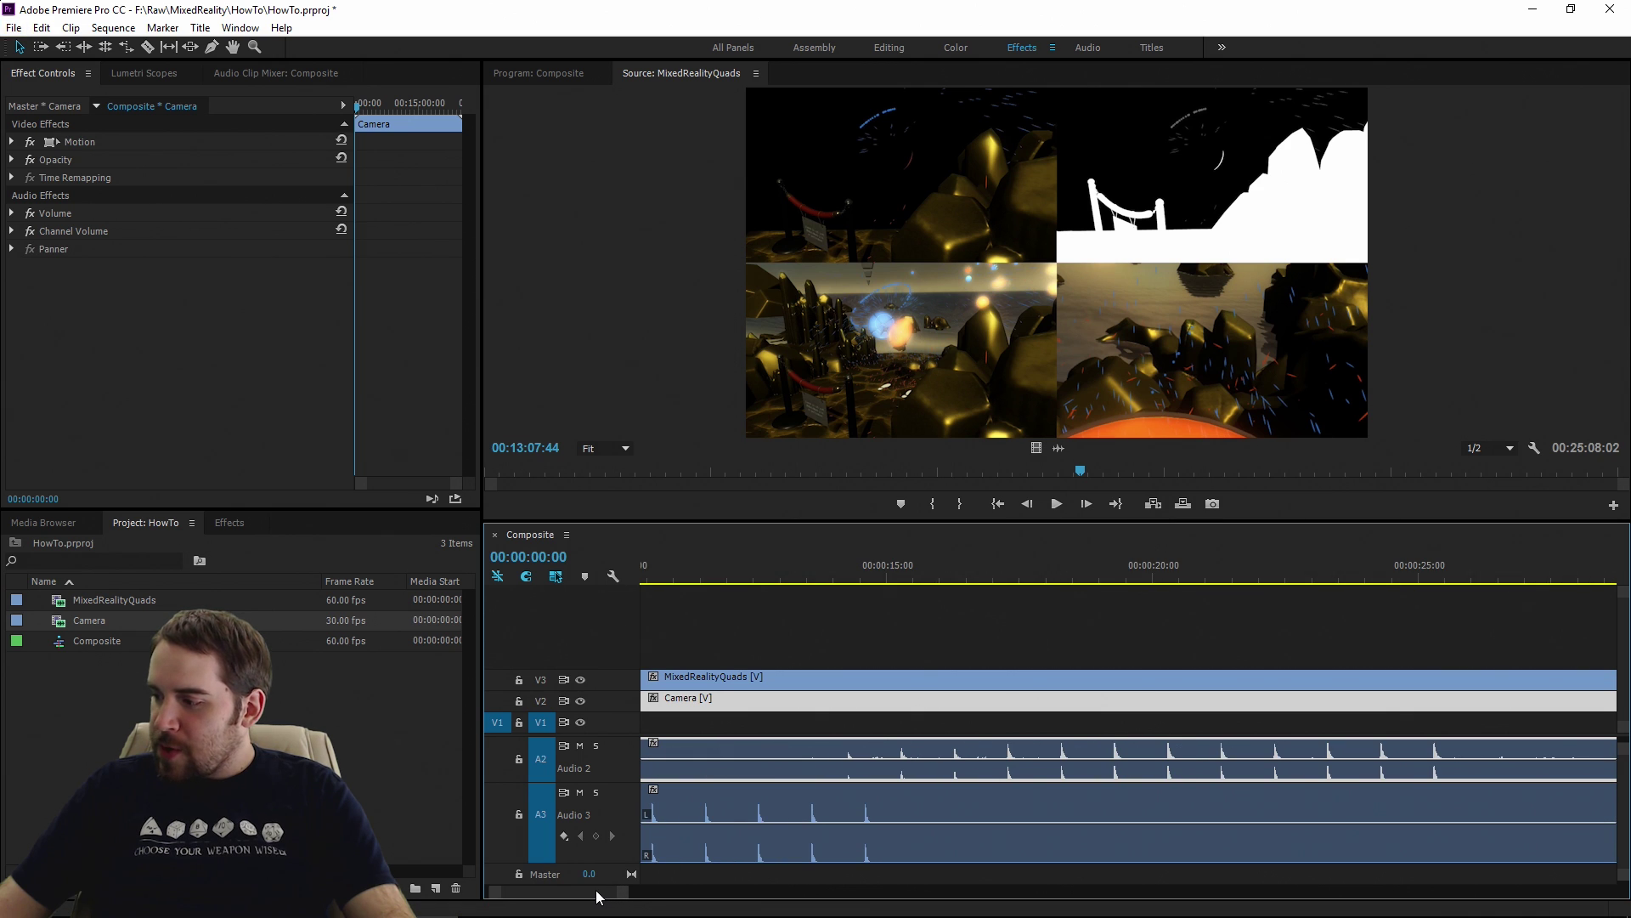
Shift the MixedRealityQuads clip one frame so its audio syncs with Camera
click(1081, 830)
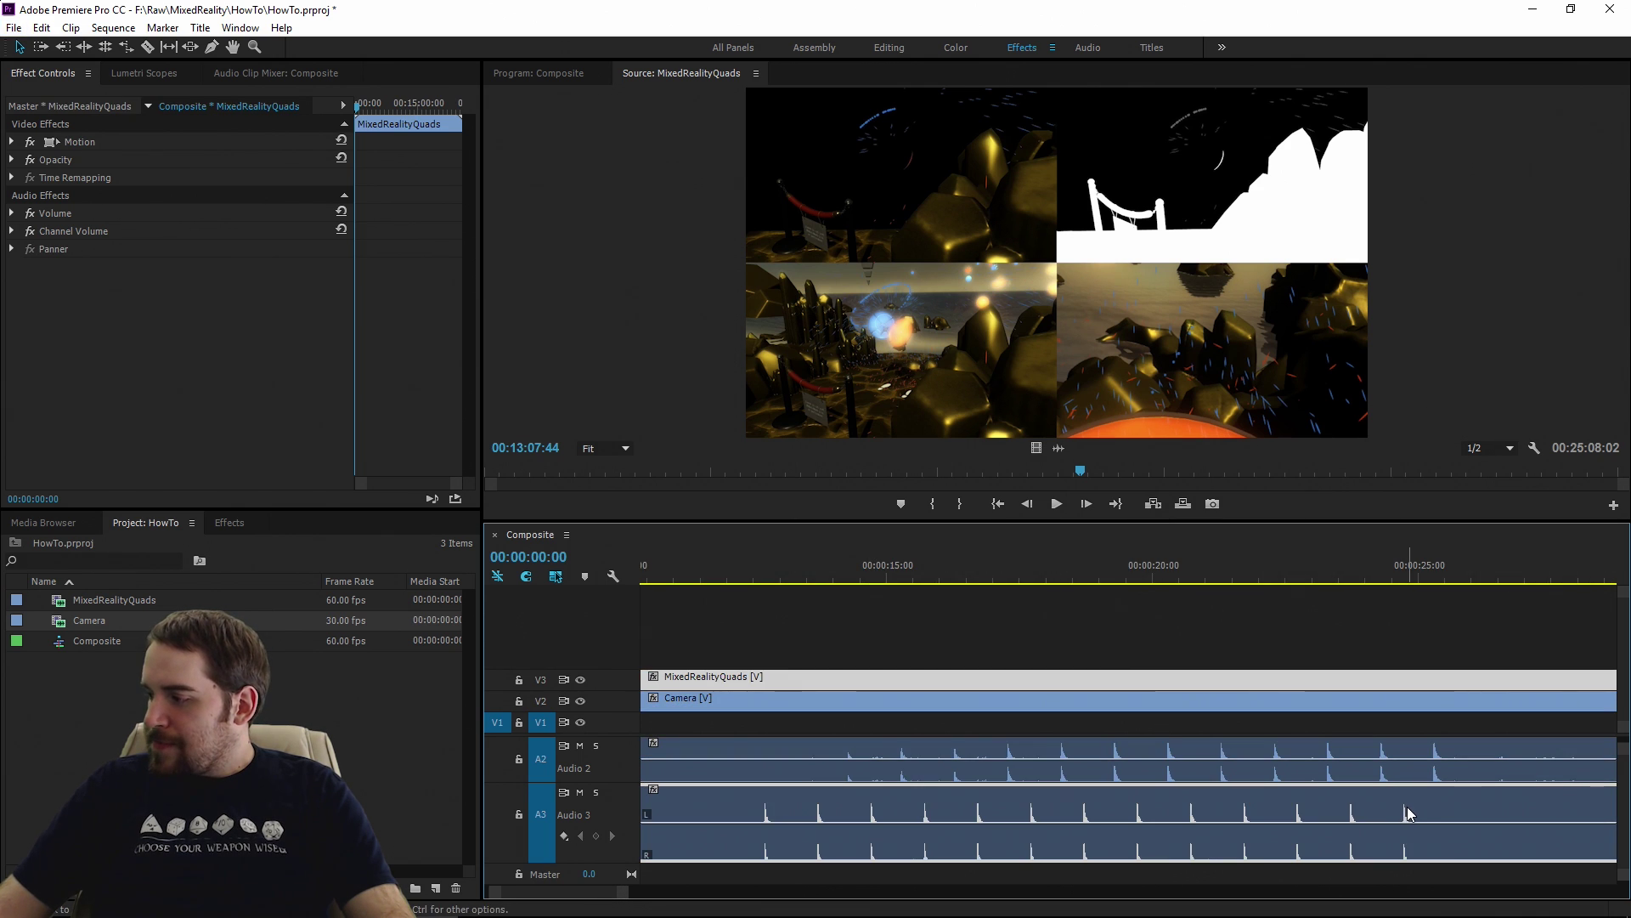
alt+scroll(1491, 808, up, 2)
alt+scroll(1444, 816, up, 3)
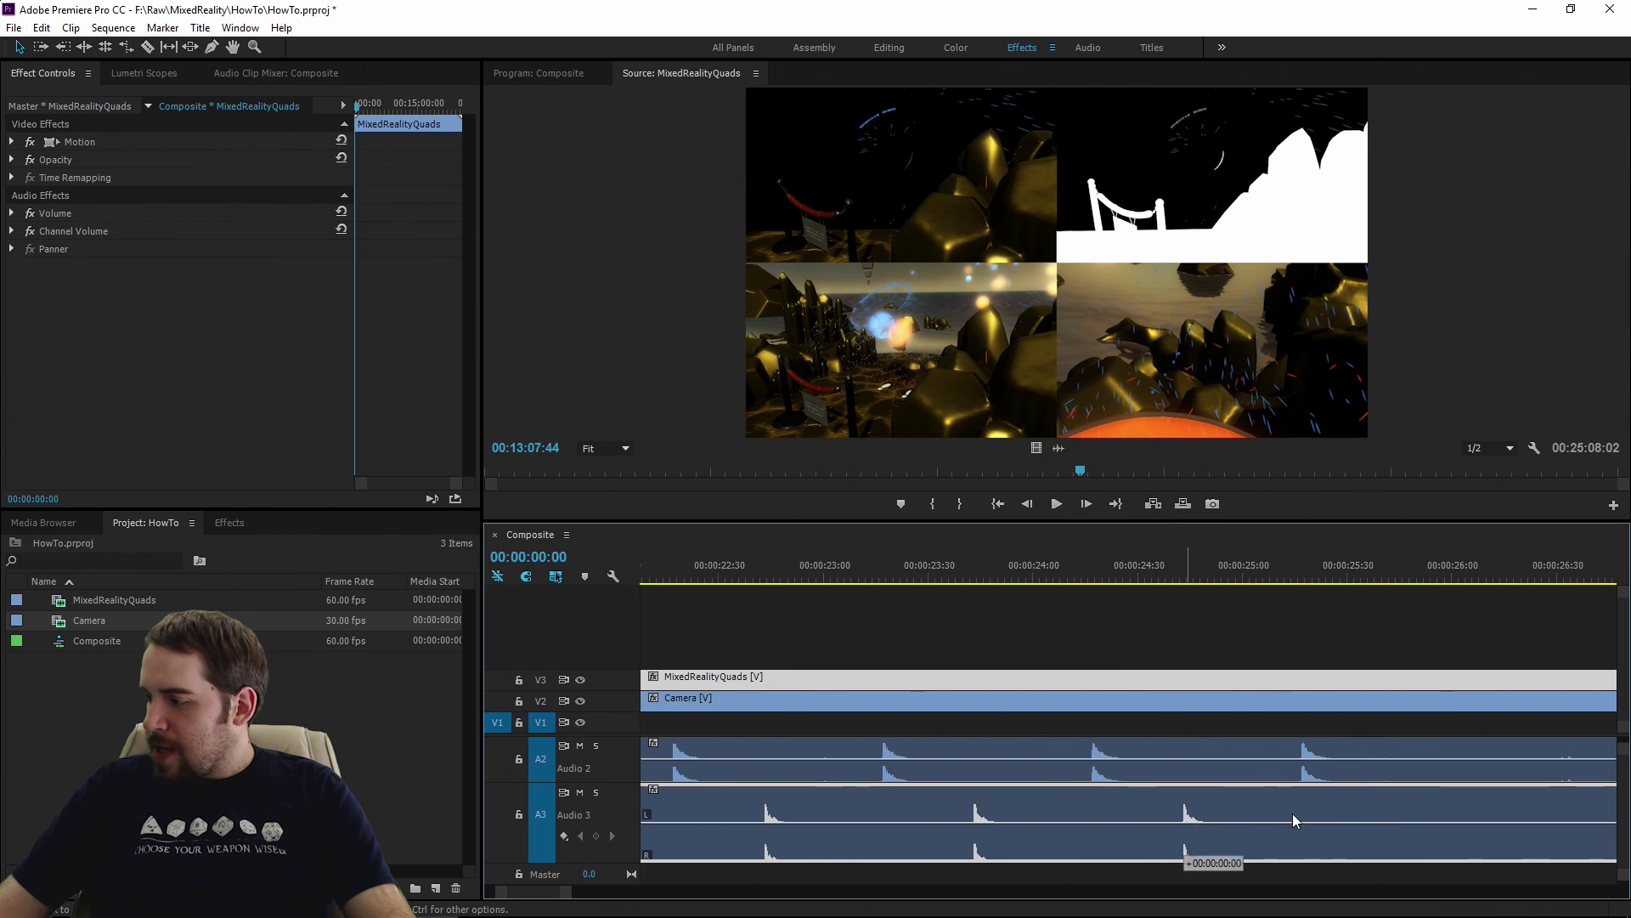
drag(1295, 821, 1153, 898)
alt+scroll(1393, 817, up, 3)
alt+scroll(1190, 818, up, 2)
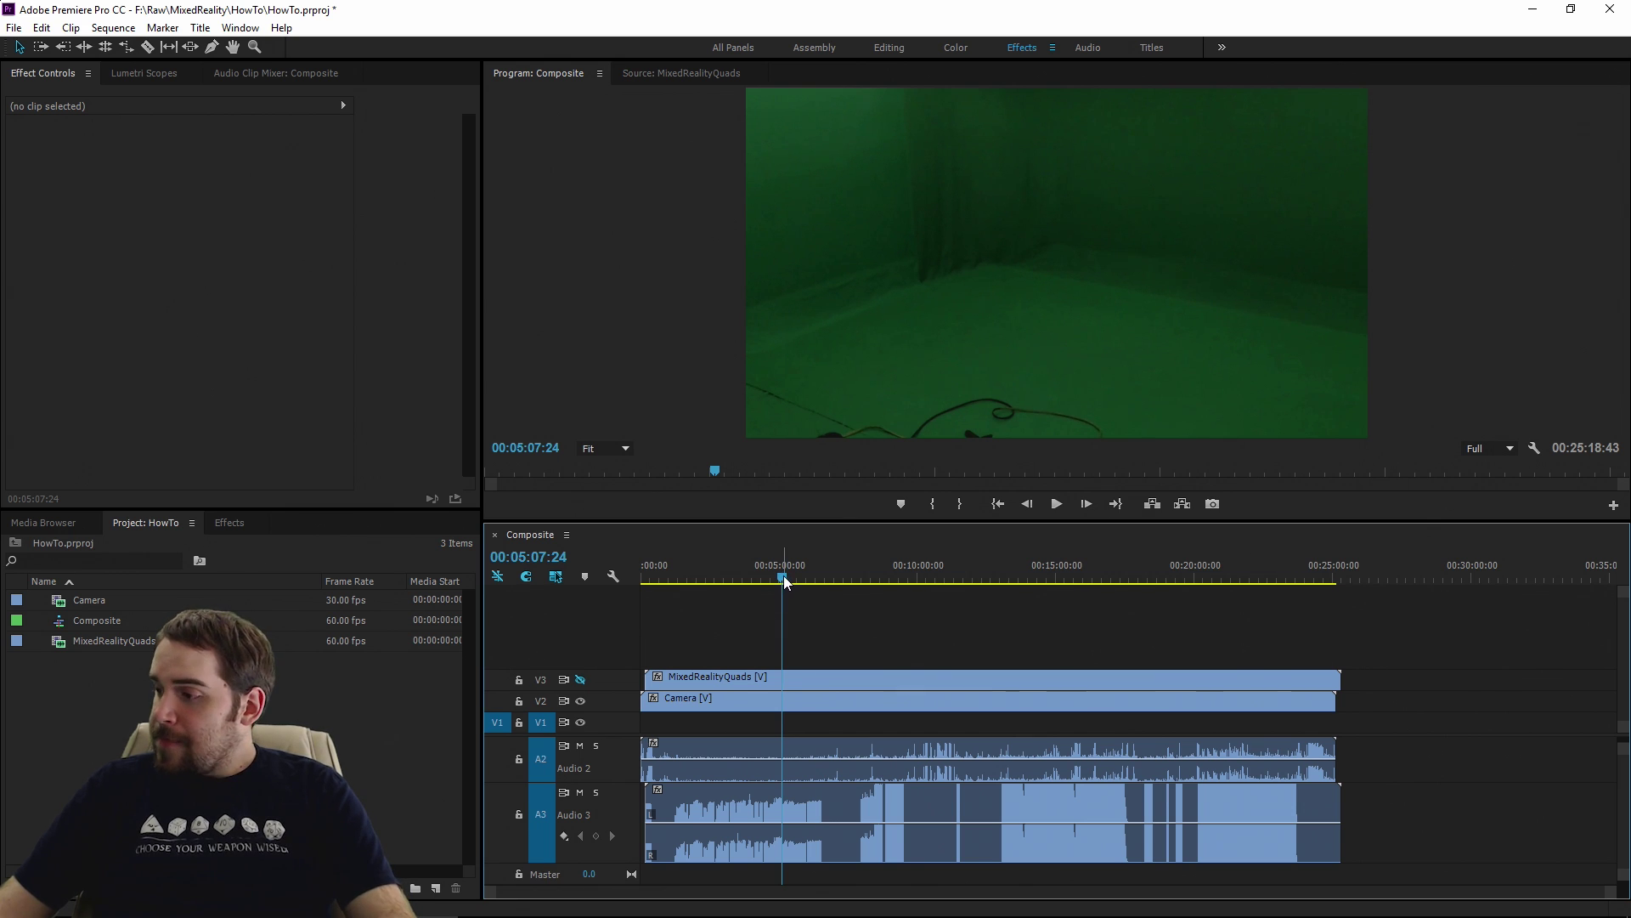
Razor all tracks at 20:16:45 and ripple delete the footage before the cut
drag(782, 578, 1205, 579)
key(c)
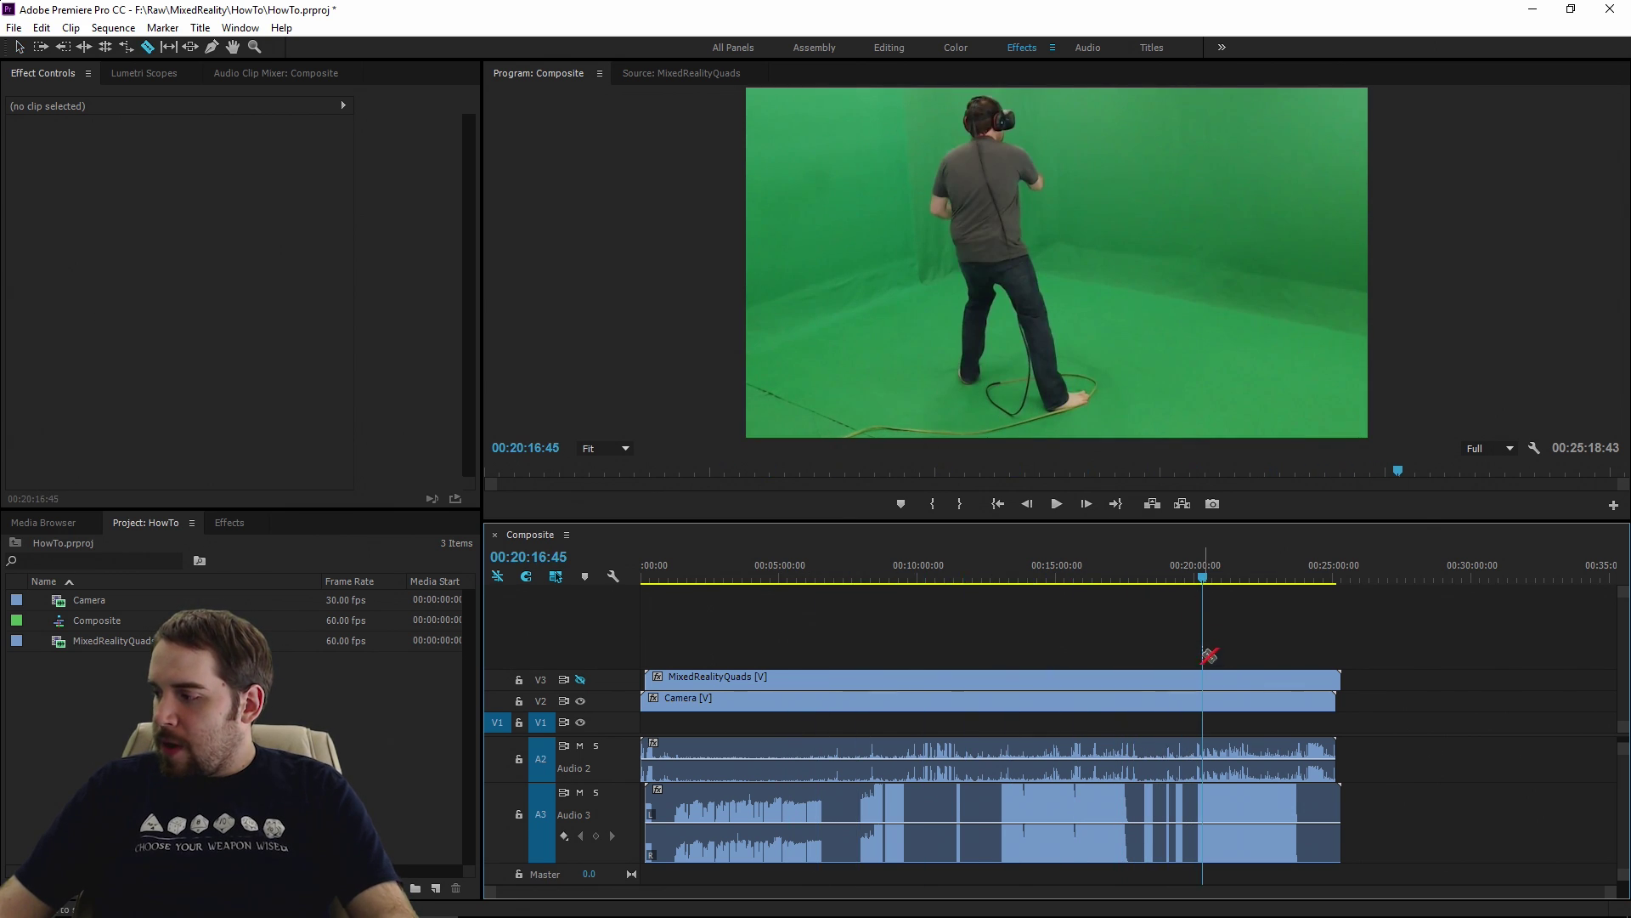
shift+click(1205, 678)
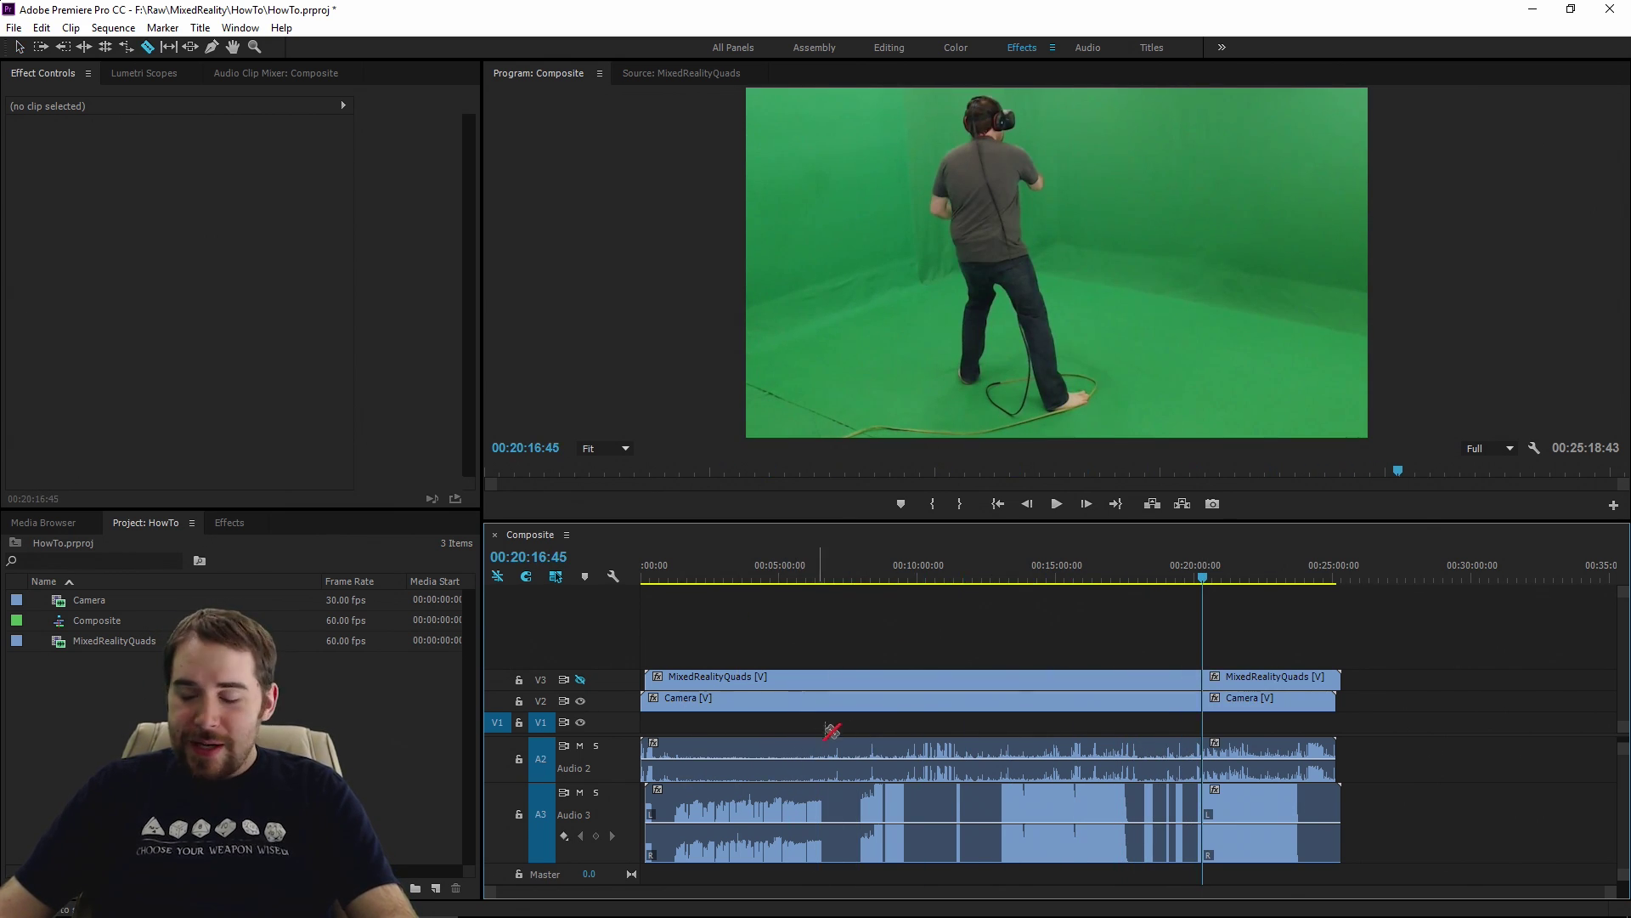
drag(1023, 650, 856, 815)
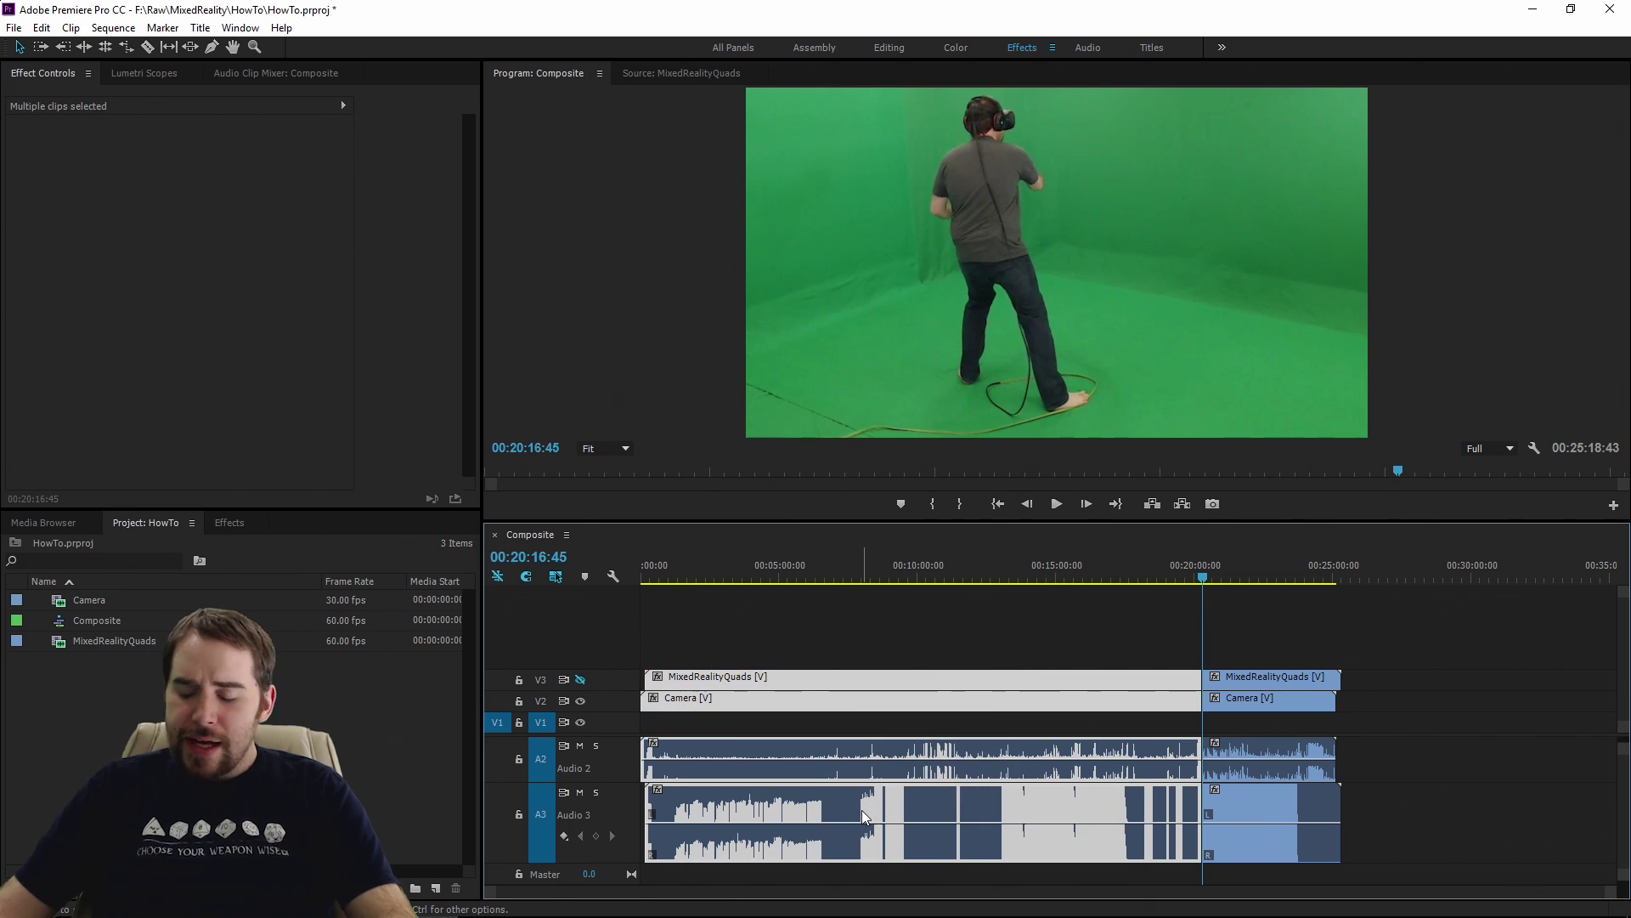
key(shift+Delete)
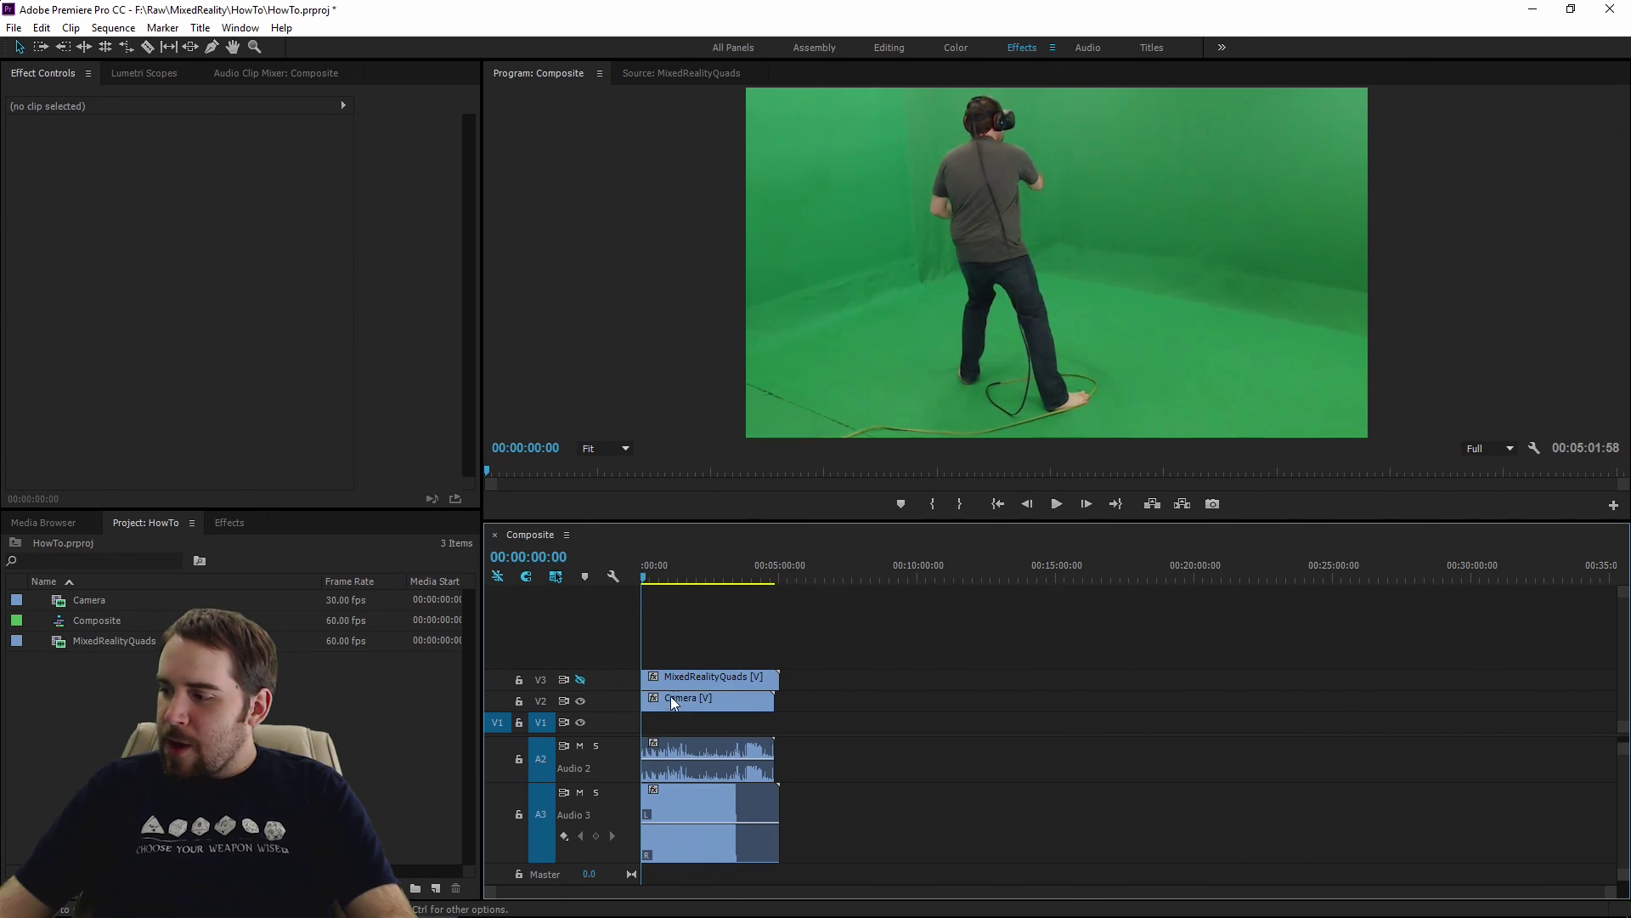
Turn on V3 track output to show MixedRealityQuads, toggling it off and on to compare
click(580, 680)
click(690, 682)
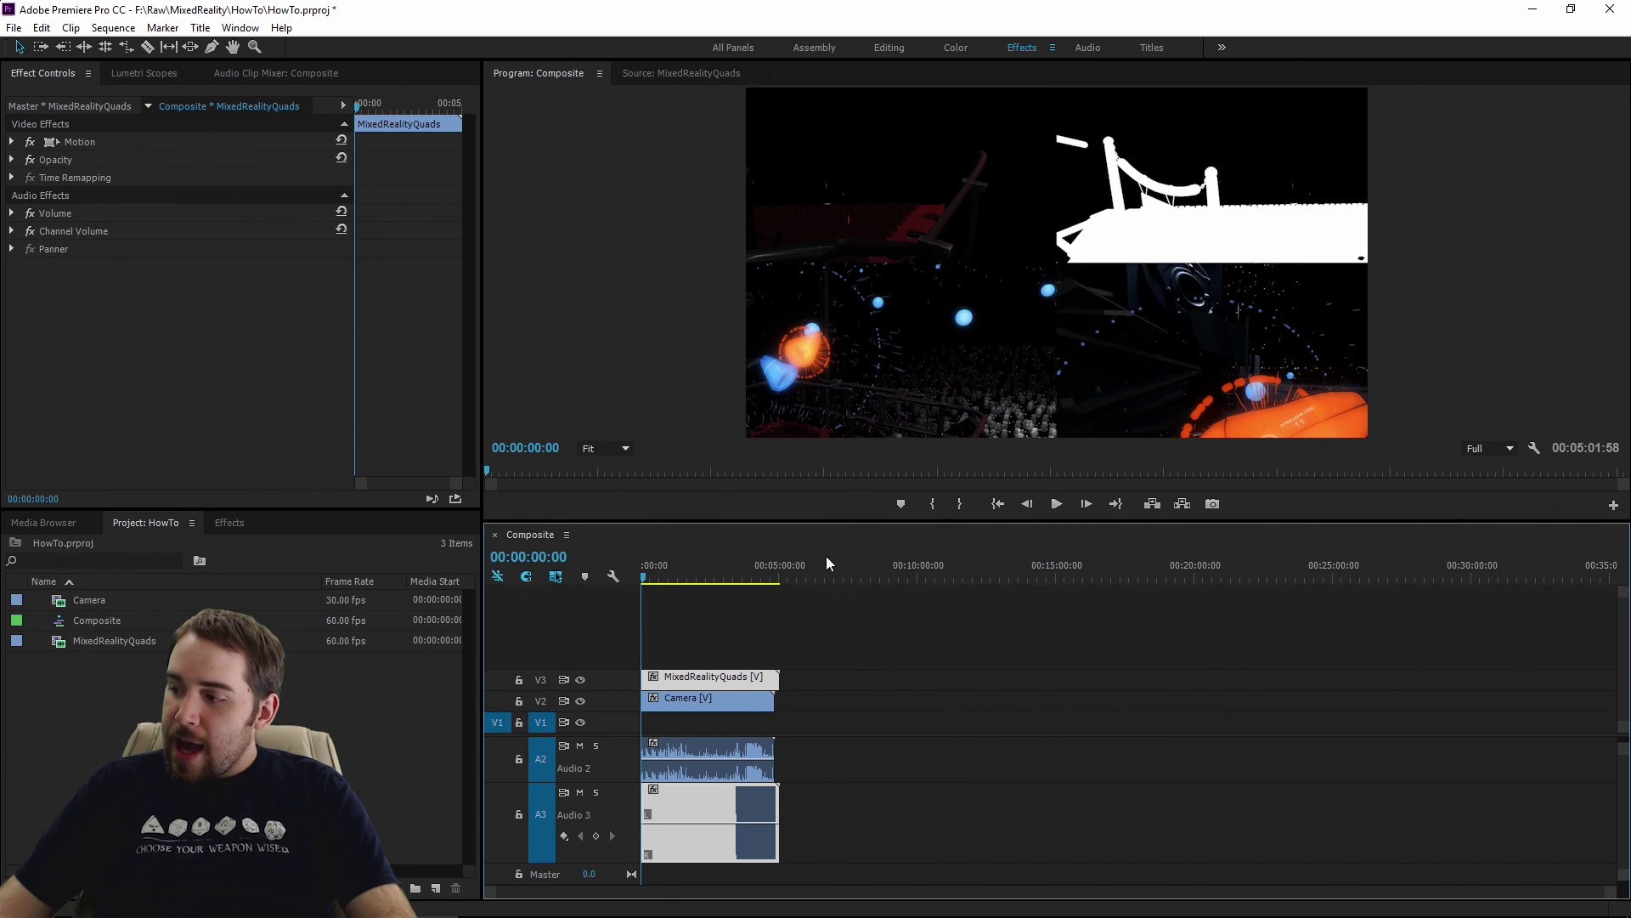
click(581, 680)
click(581, 680)
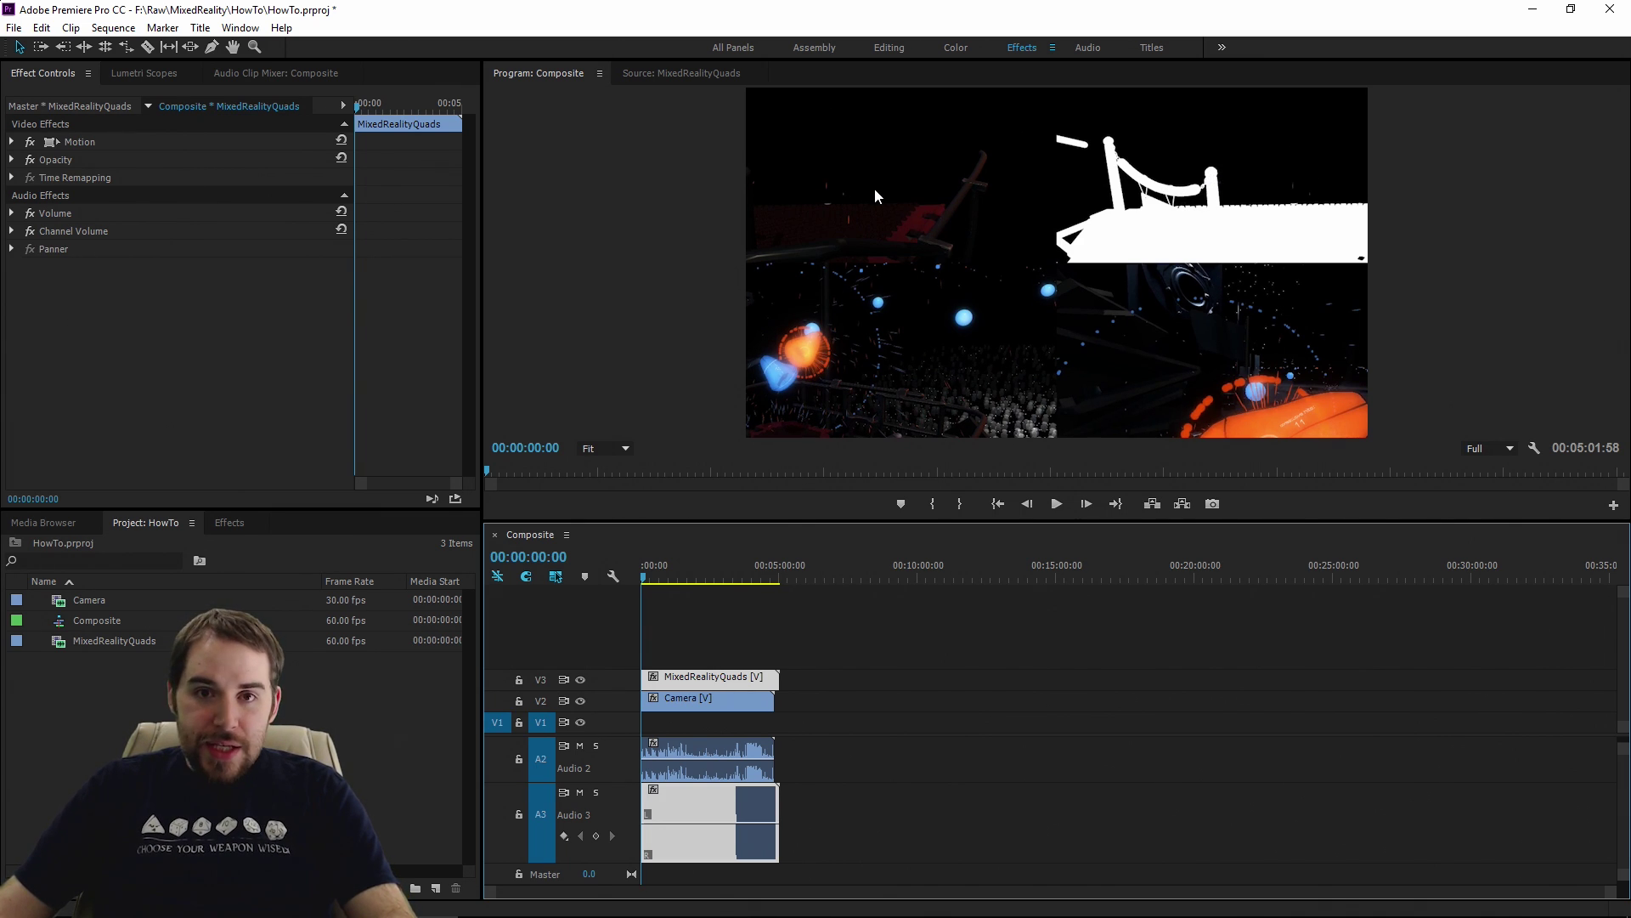
Create subsequences from the MixedRealityQuads clip on V3 via Make Subsequence
click(715, 661)
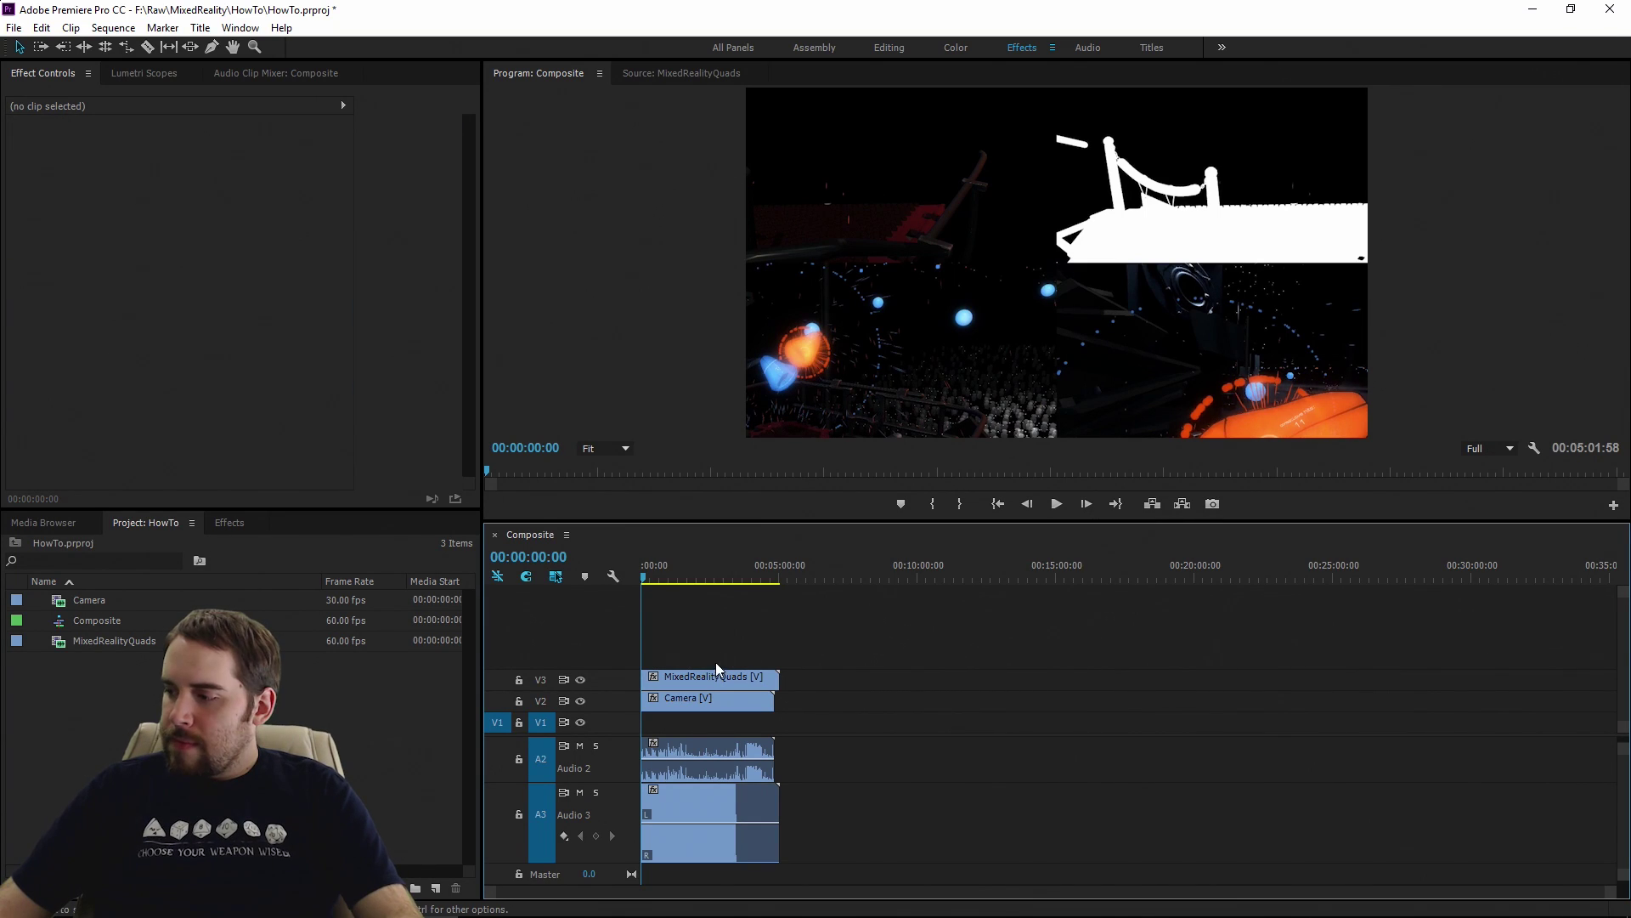
right_click(701, 677)
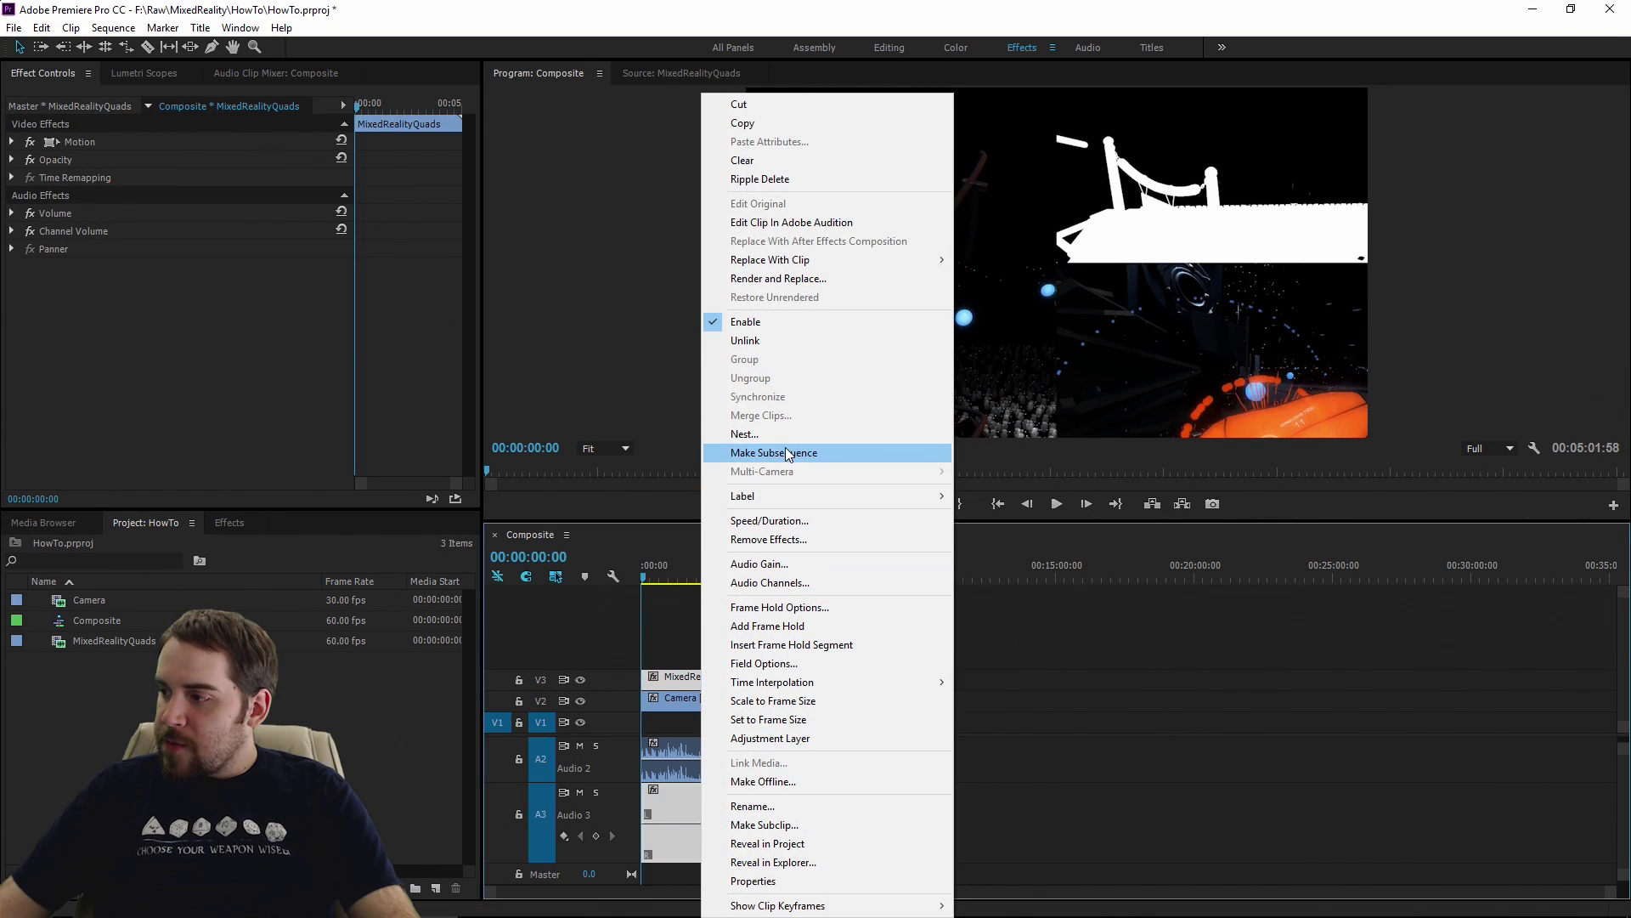
click(816, 447)
right_click(718, 679)
click(816, 469)
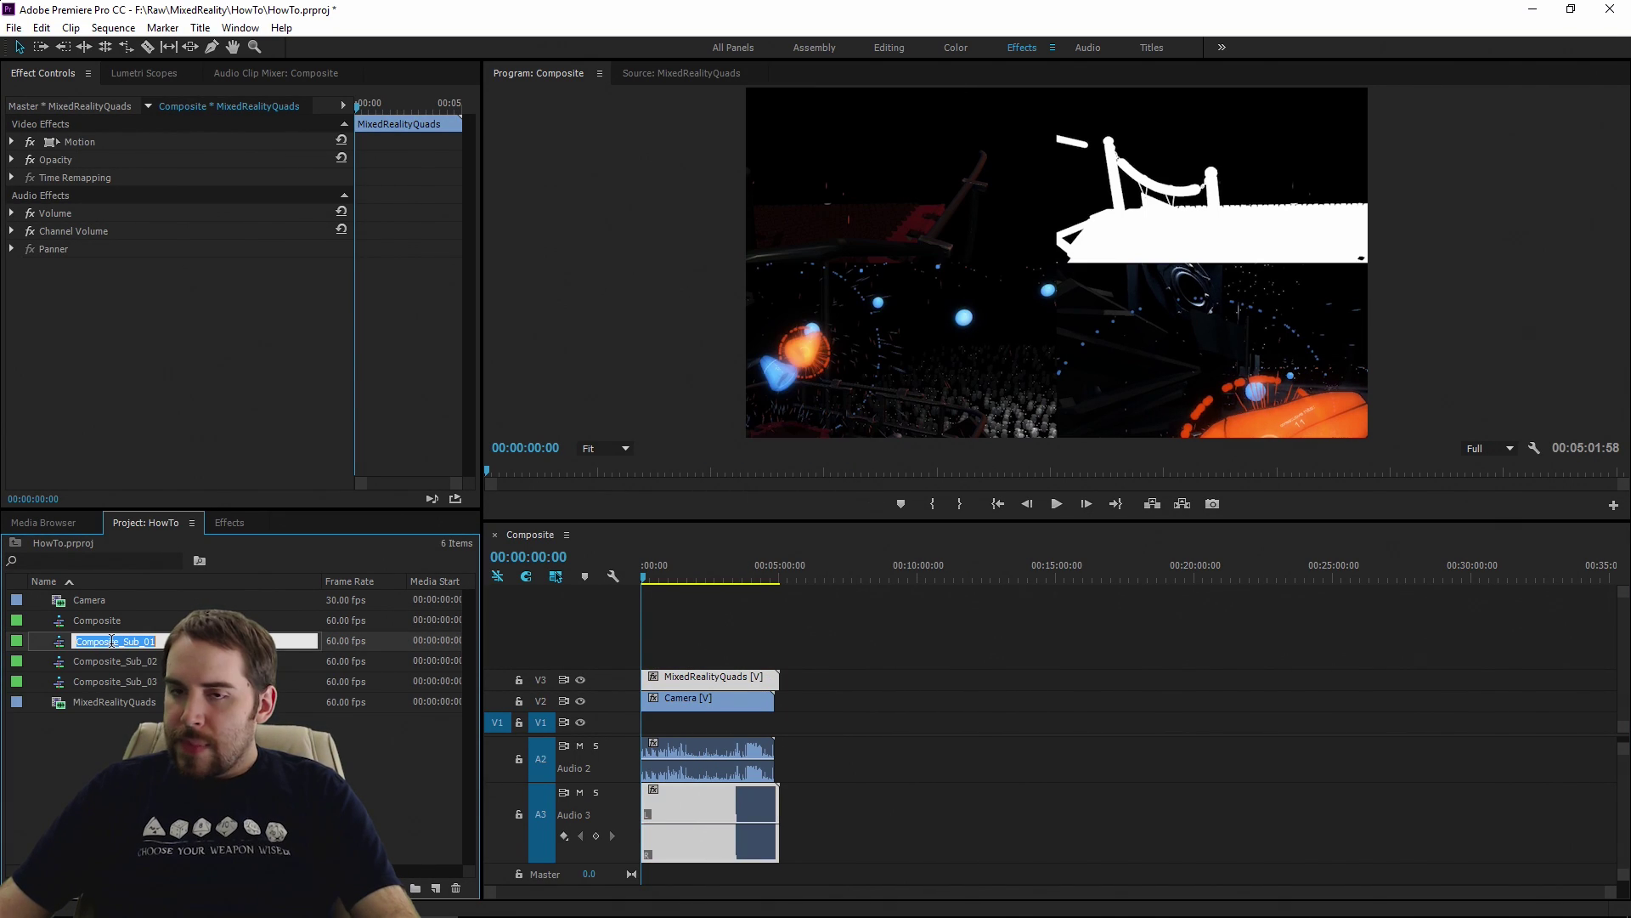
Rename the subsequences Alpha, Forground and Background, and open them for editing
click(112, 641)
text(Alpha)
key(Tab)
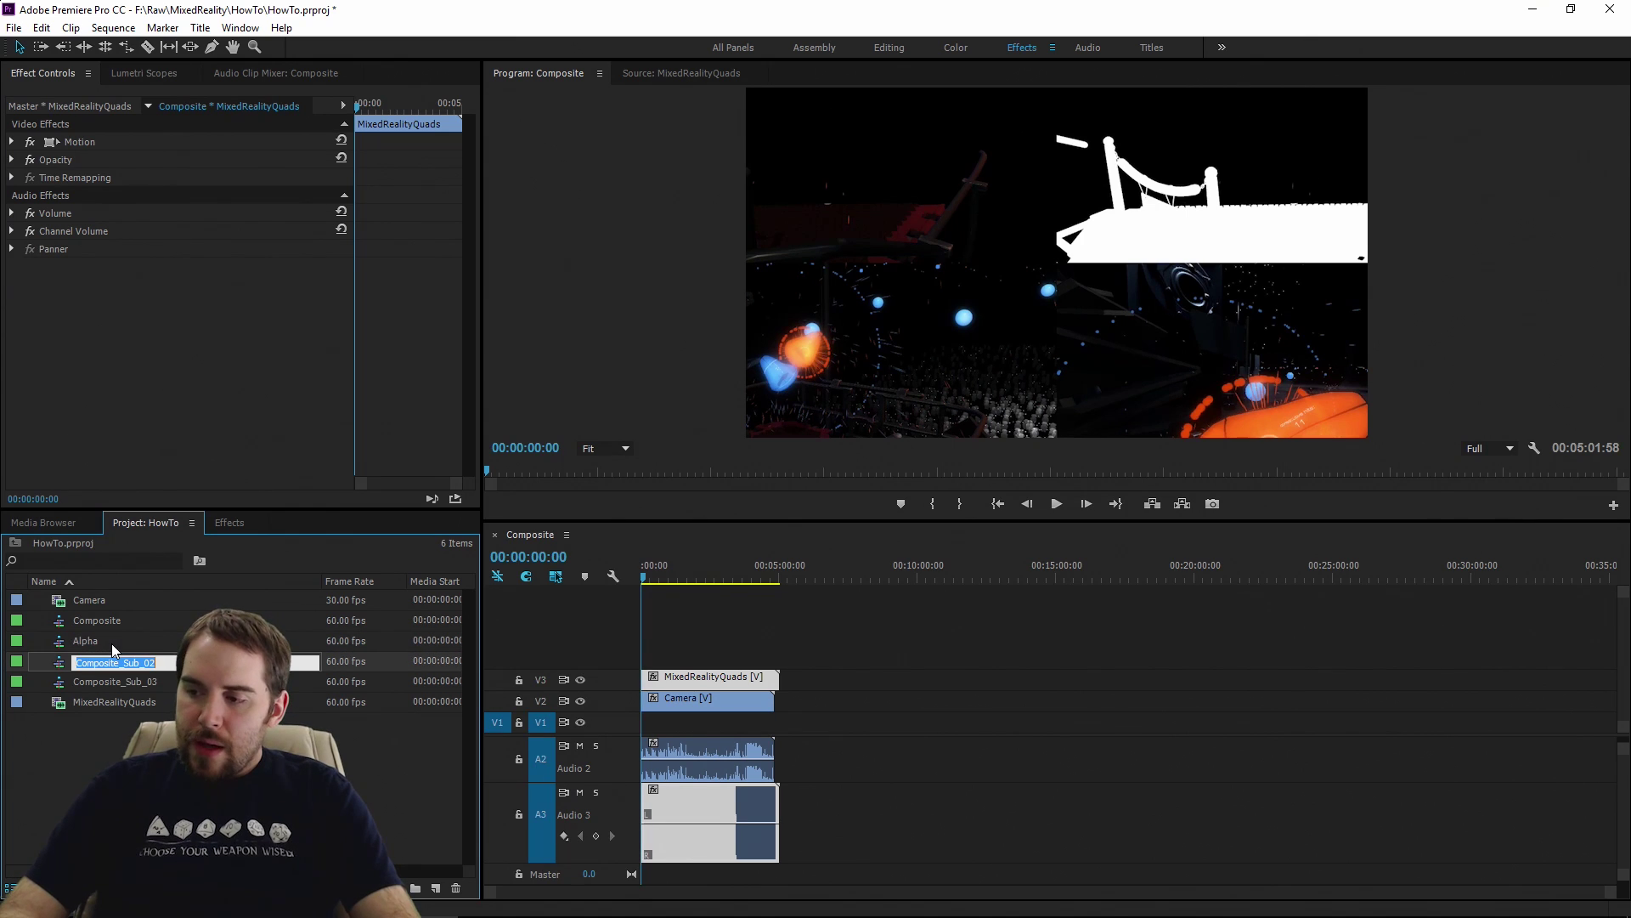
text(Forgr)
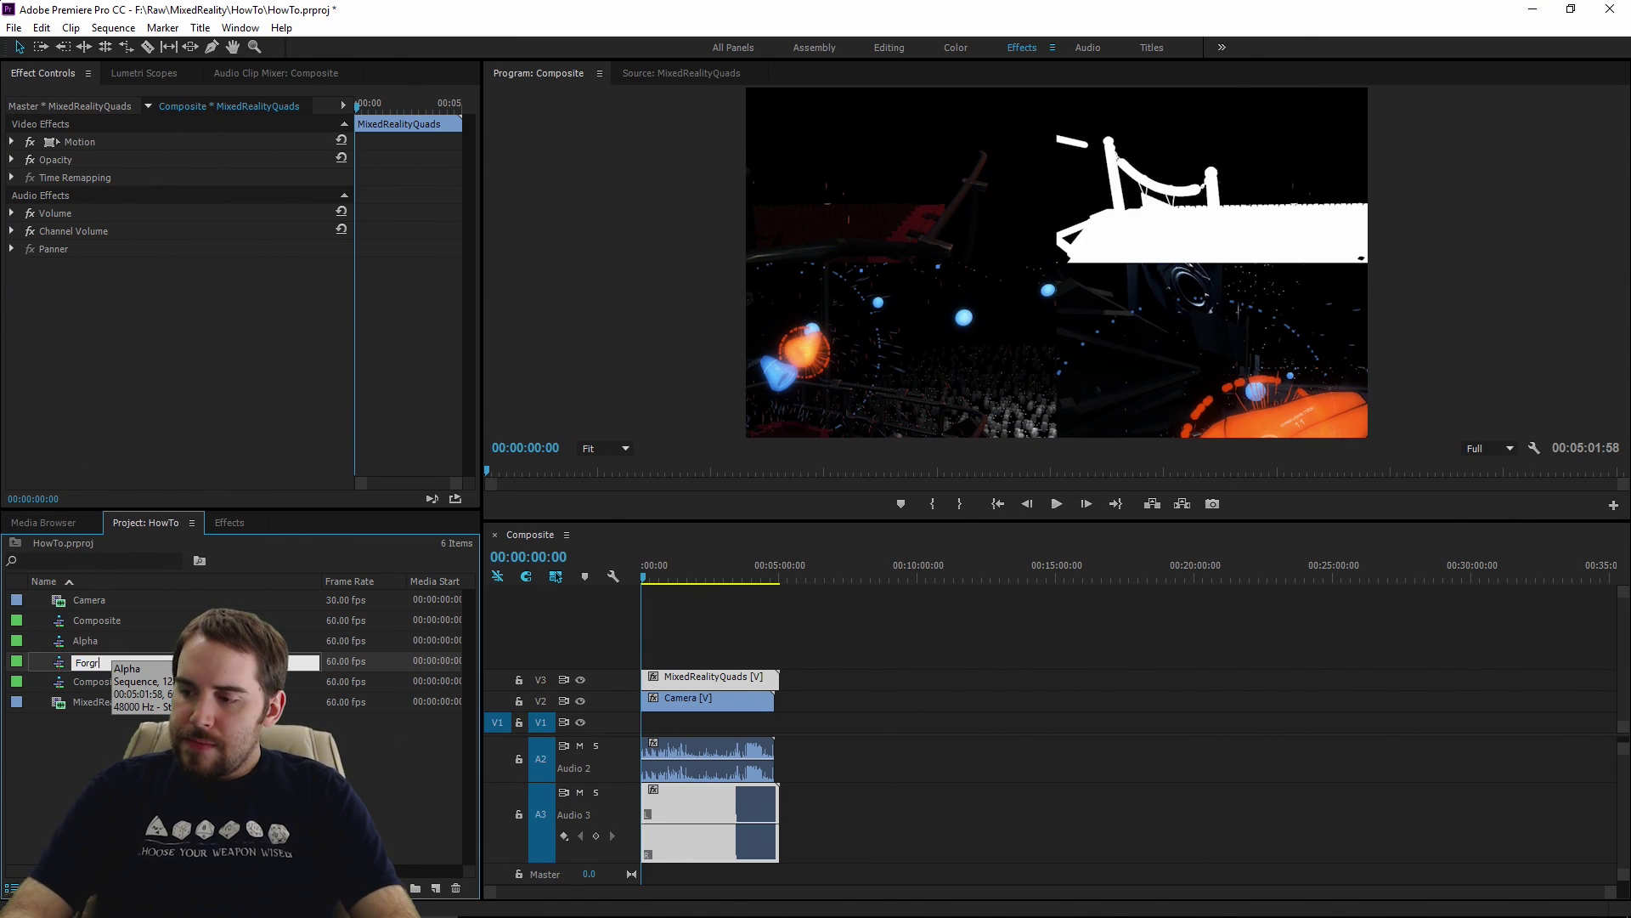
text(ound)
key(Tab)
text(Background)
key(Return)
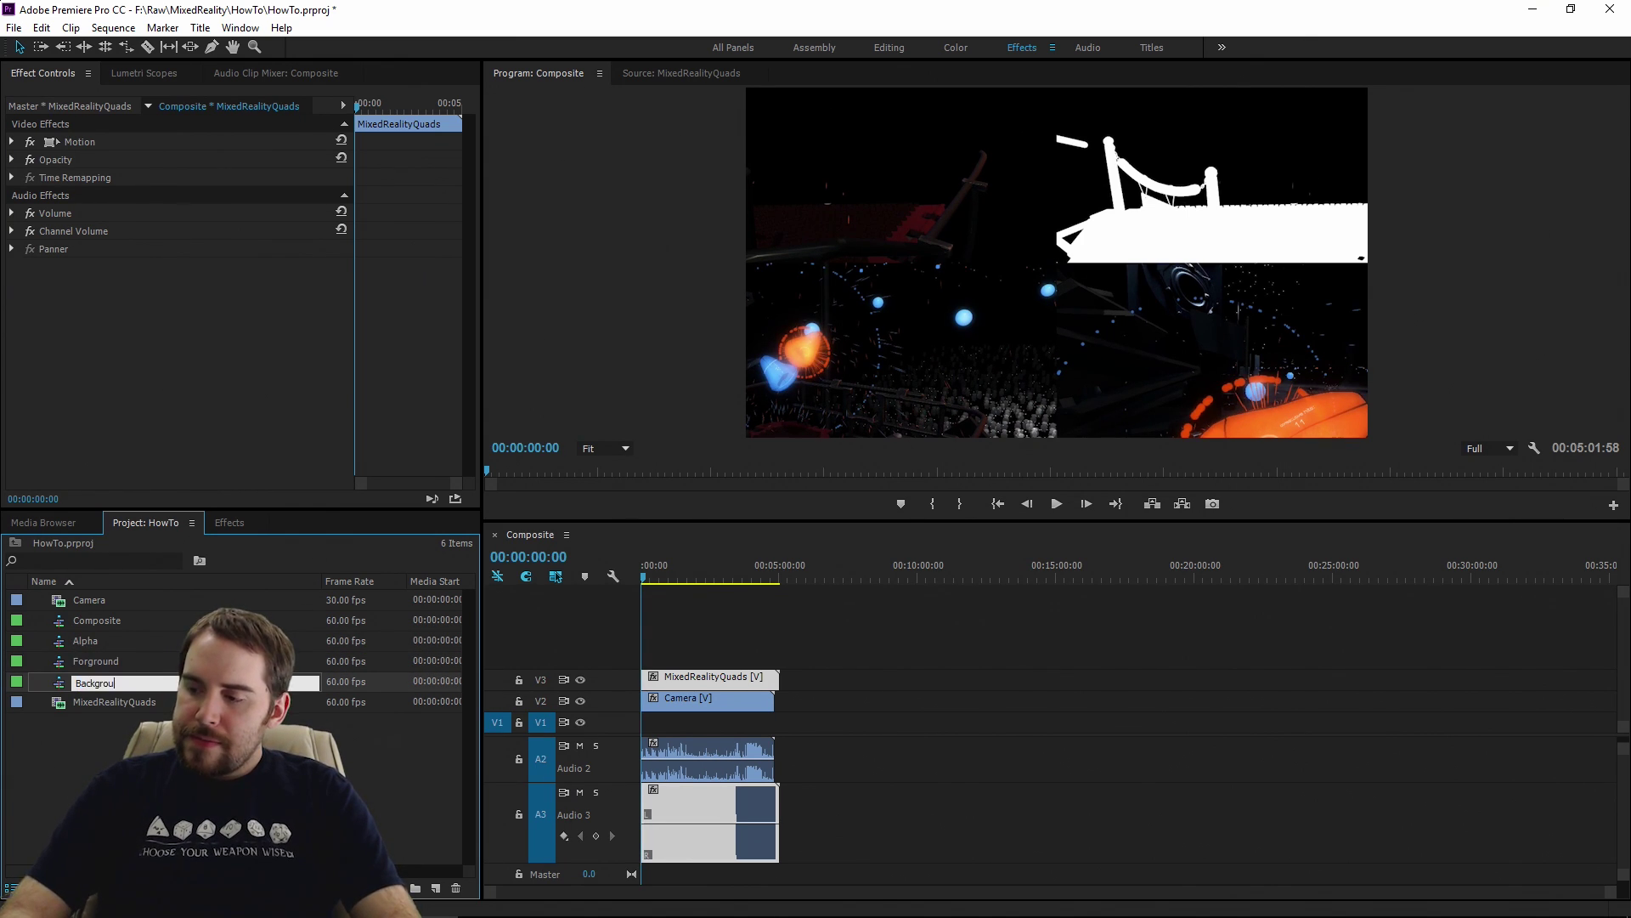
click(537, 533)
click(599, 538)
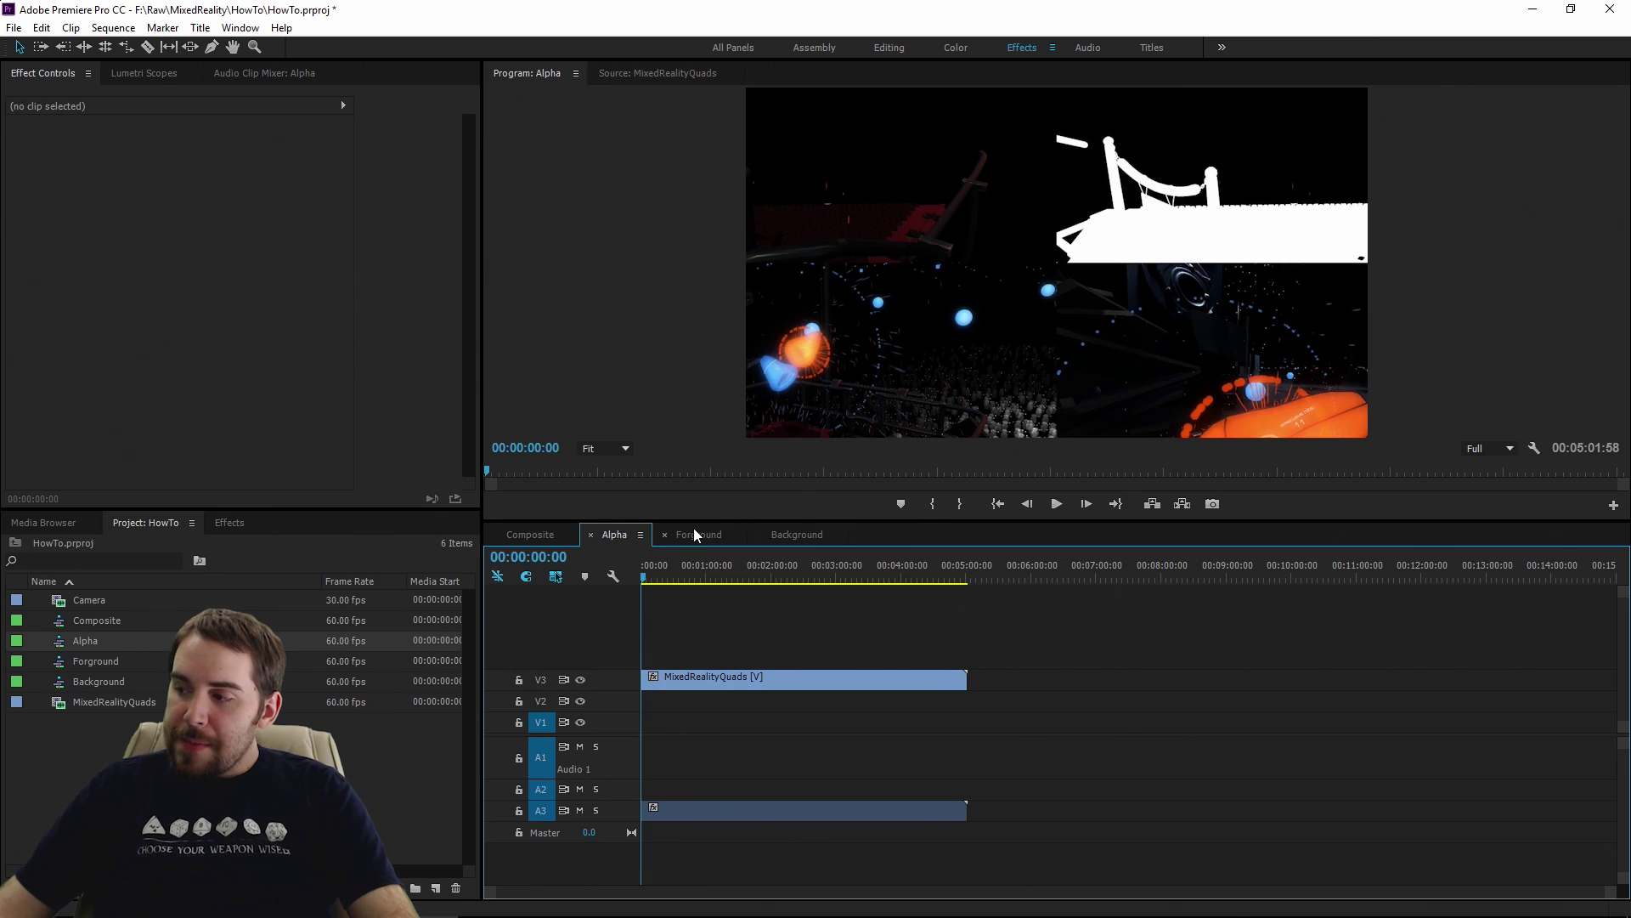
click(693, 528)
click(614, 534)
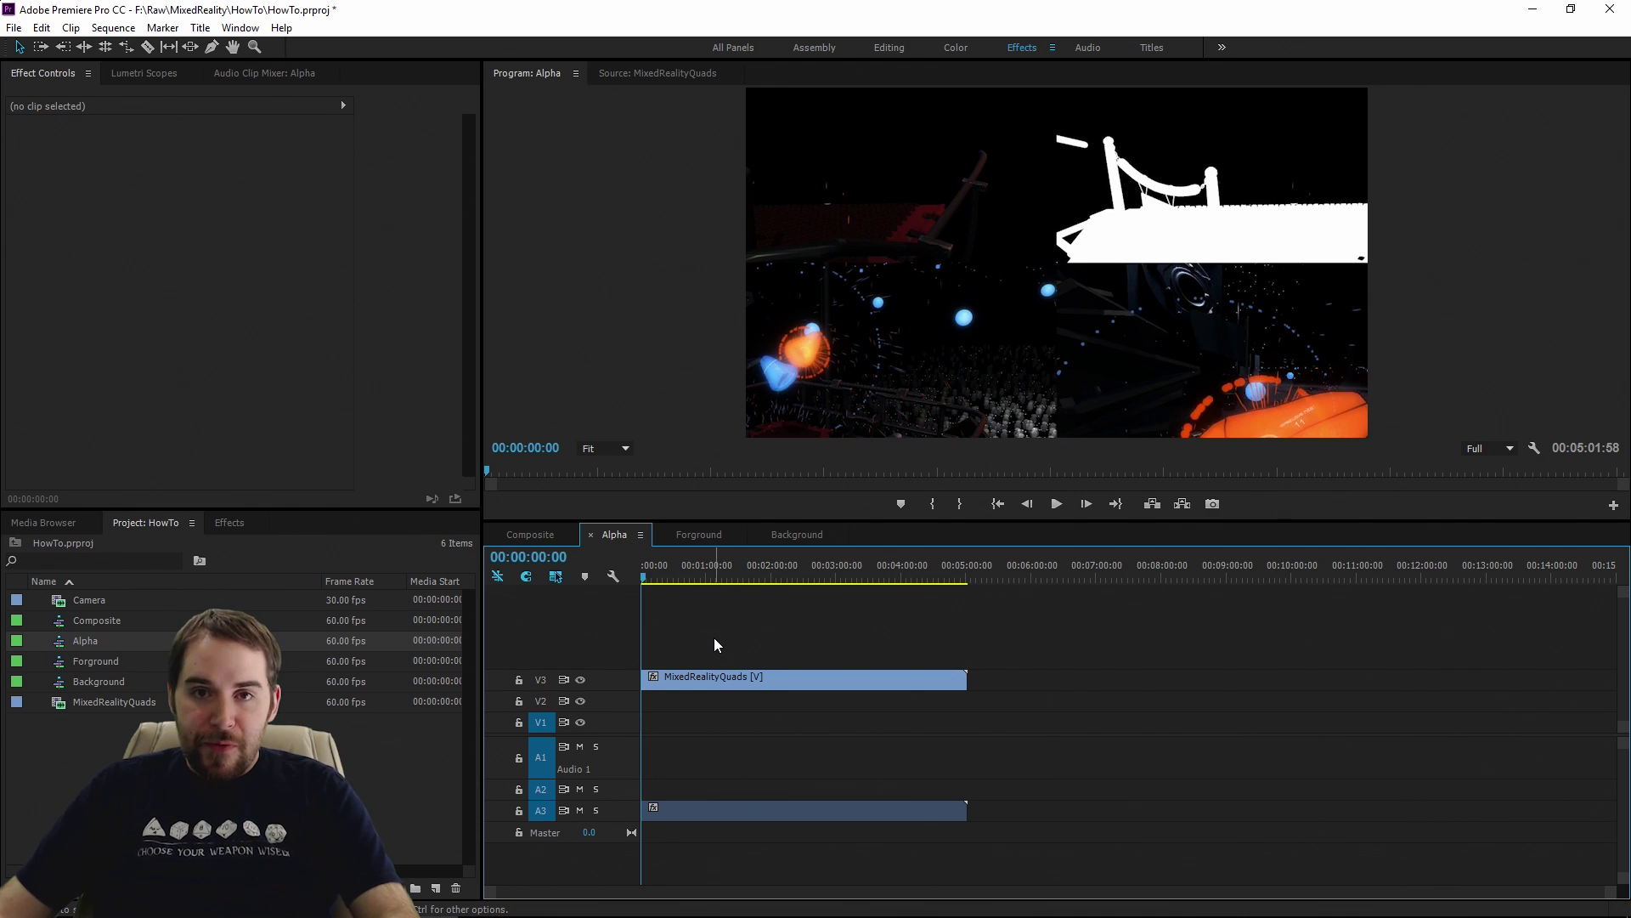
Apply the MixedRealityQuads presets to the clip in Alpha, Forground (Foreground) and Background sequences
click(227, 522)
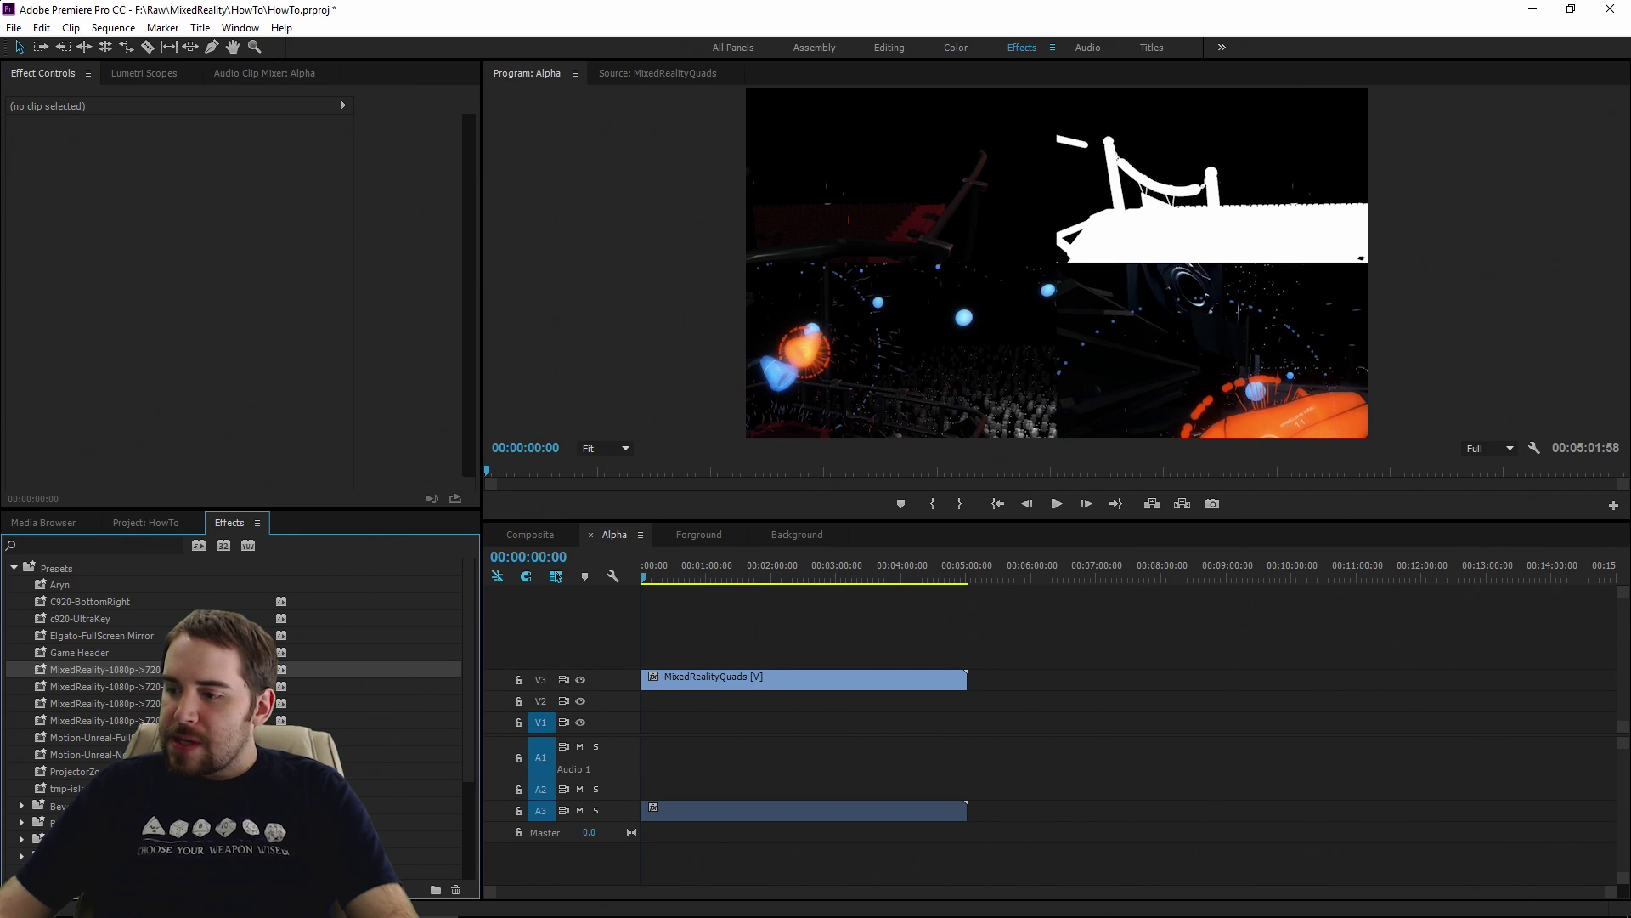
drag(108, 676, 723, 685)
click(680, 534)
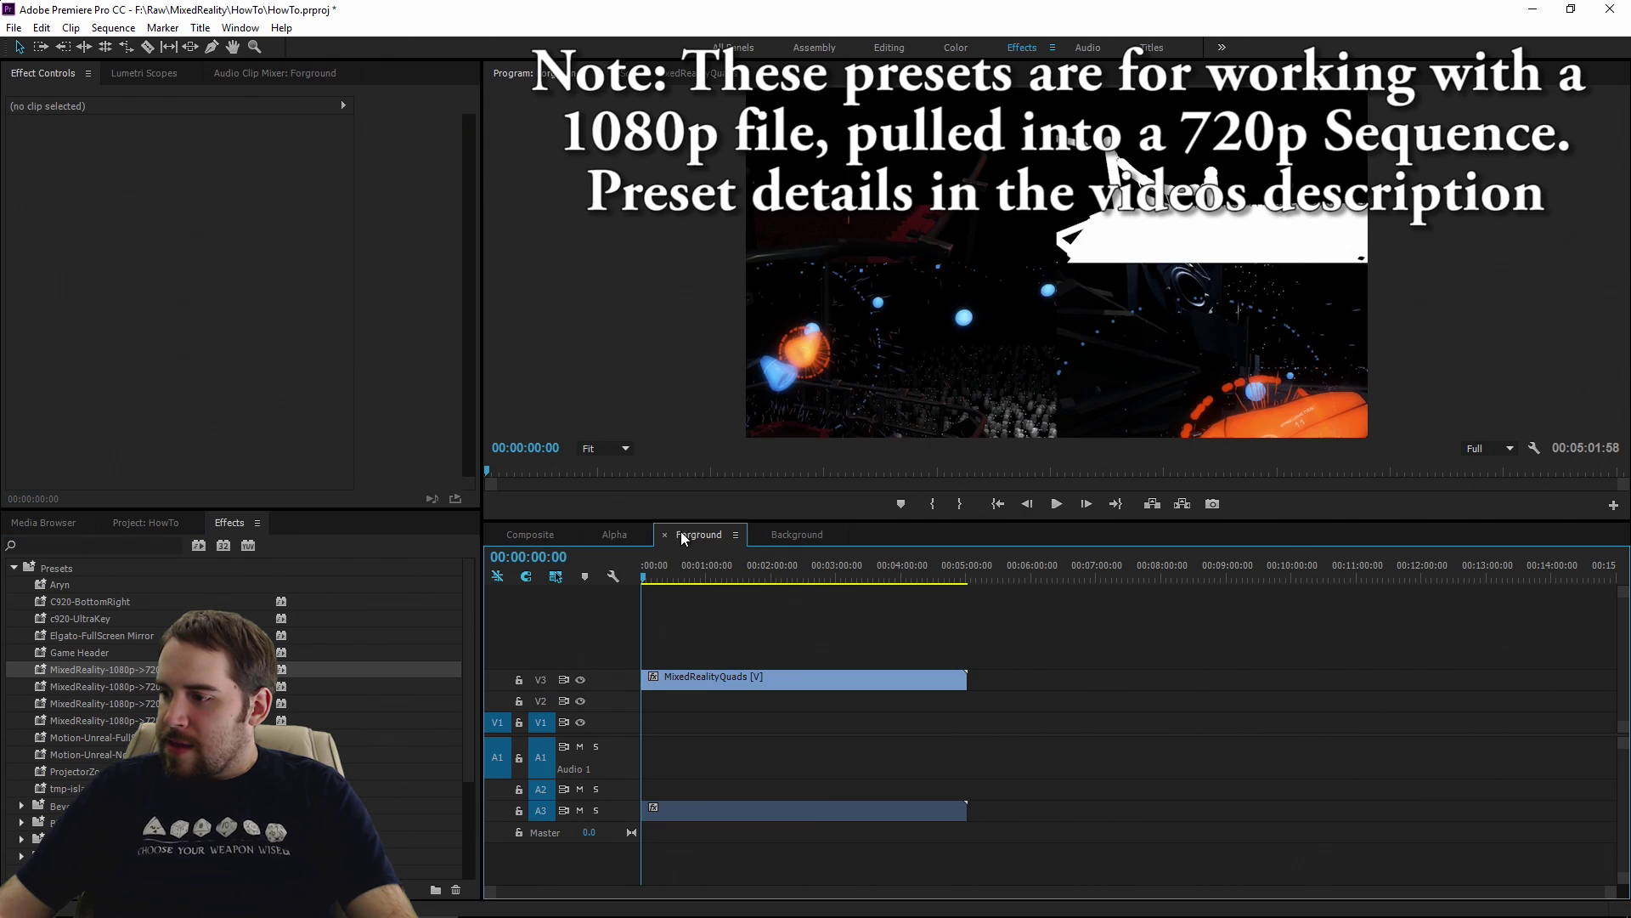
click(87, 685)
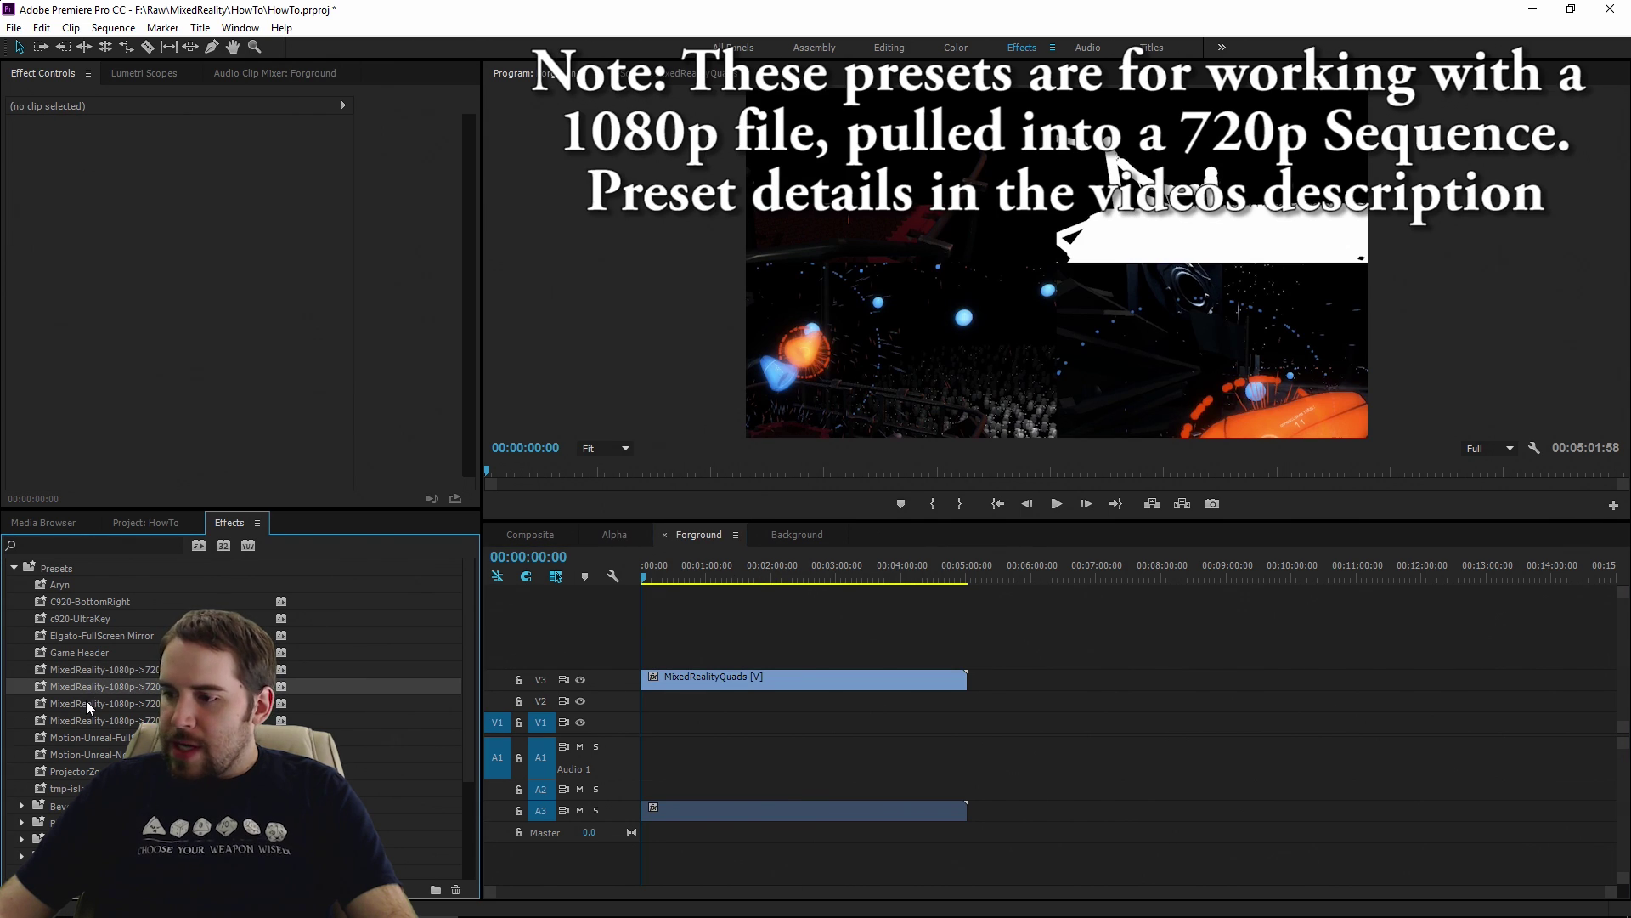
drag(85, 702, 729, 680)
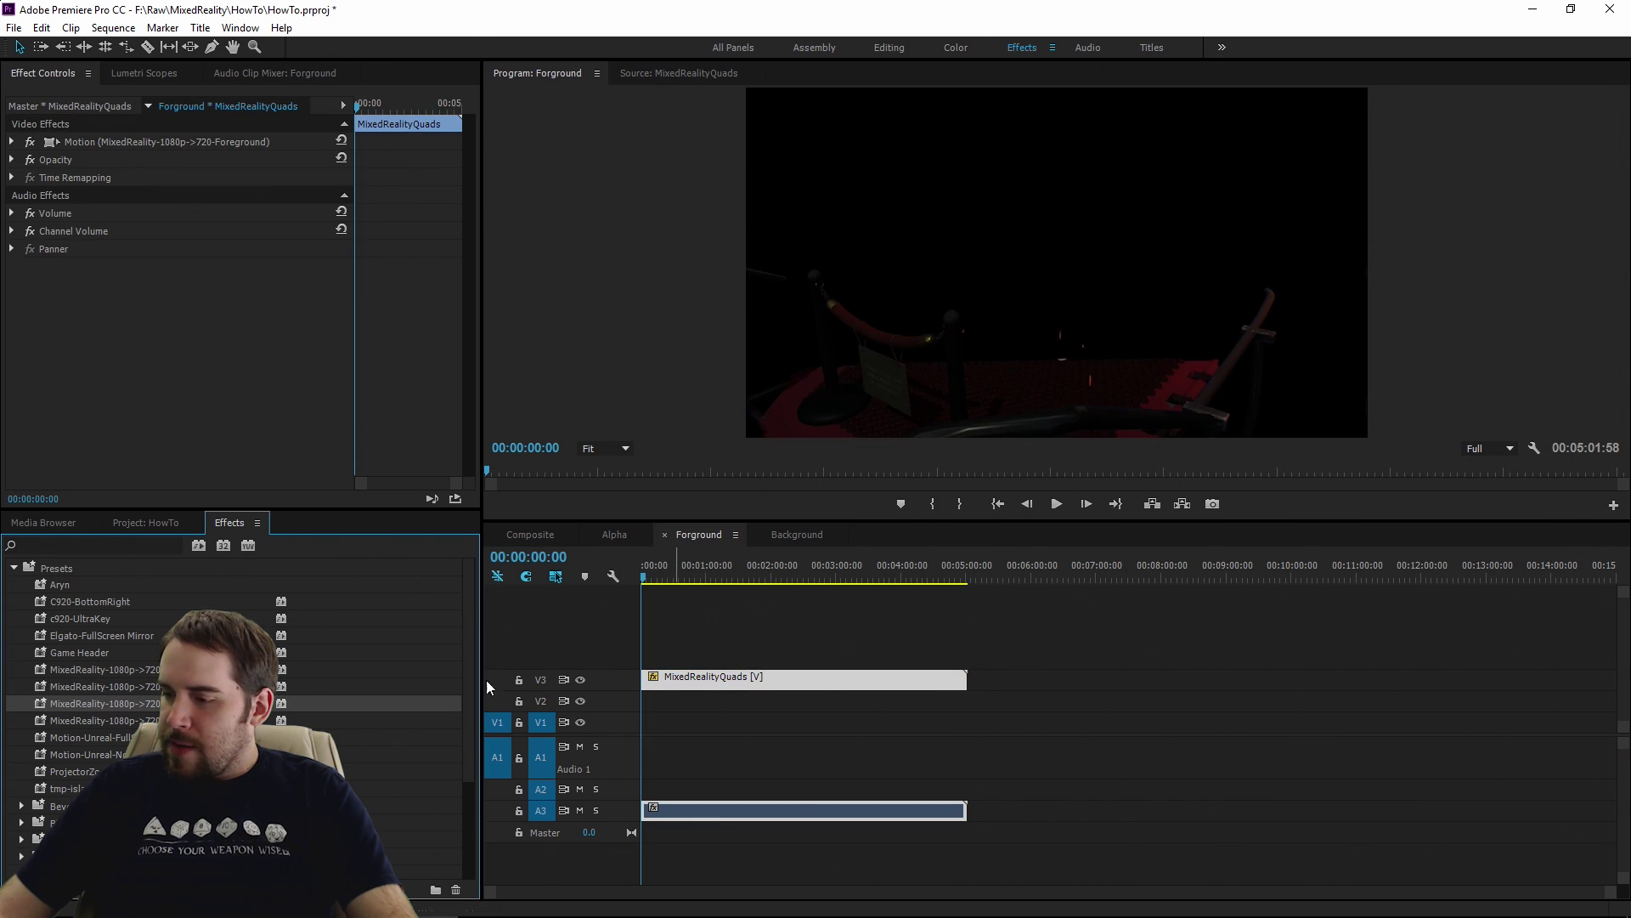
click(797, 534)
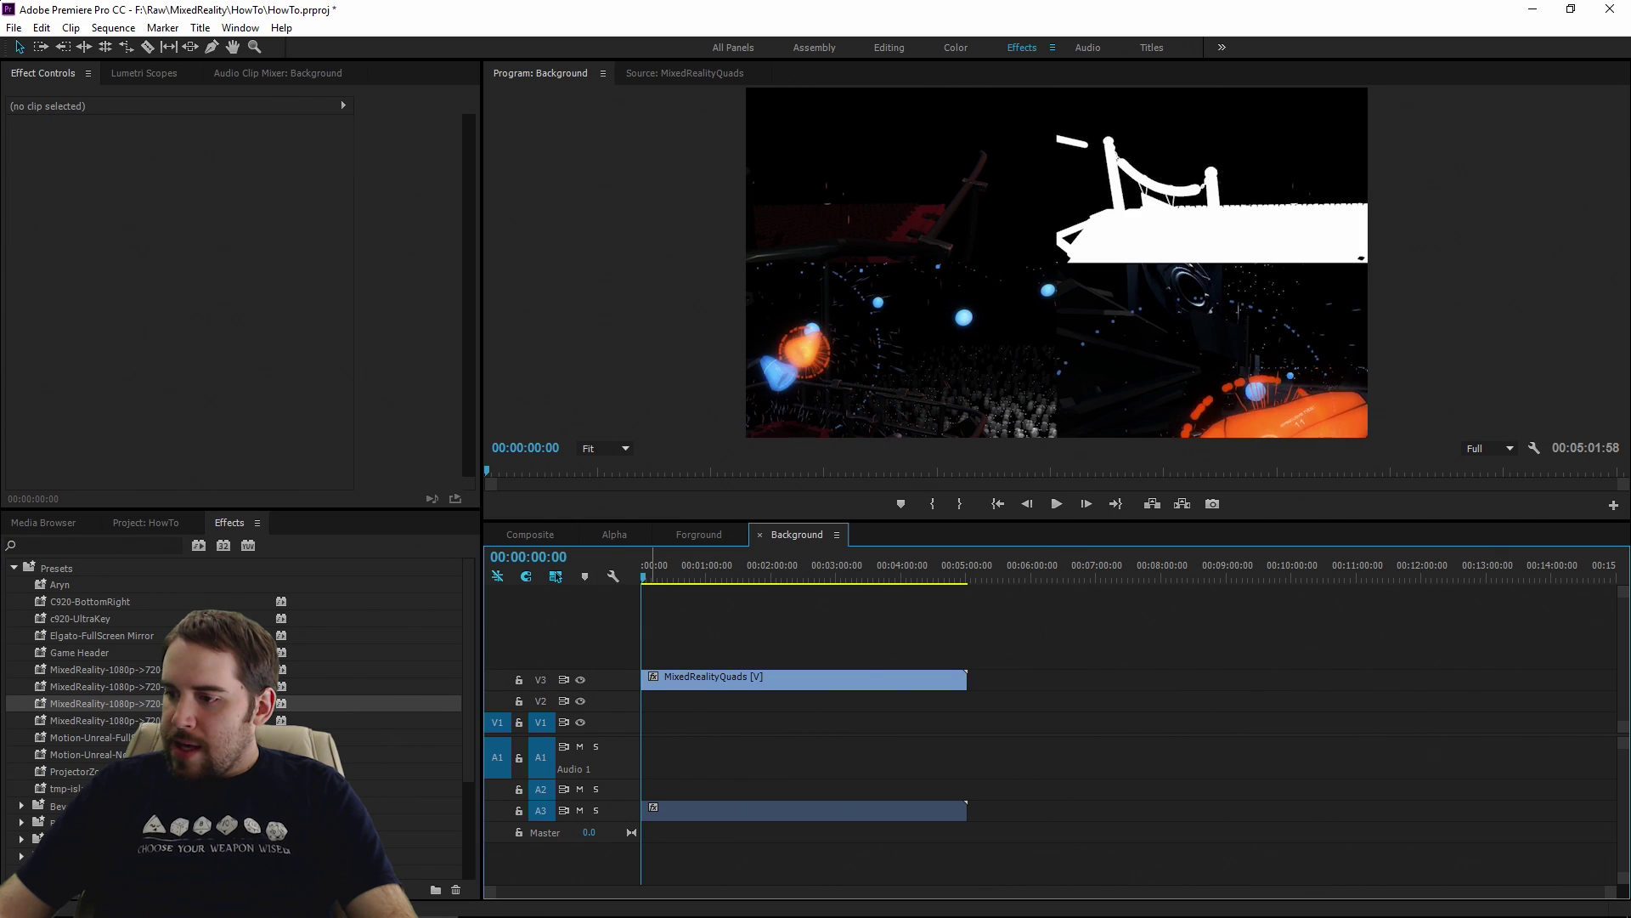
drag(111, 686, 688, 680)
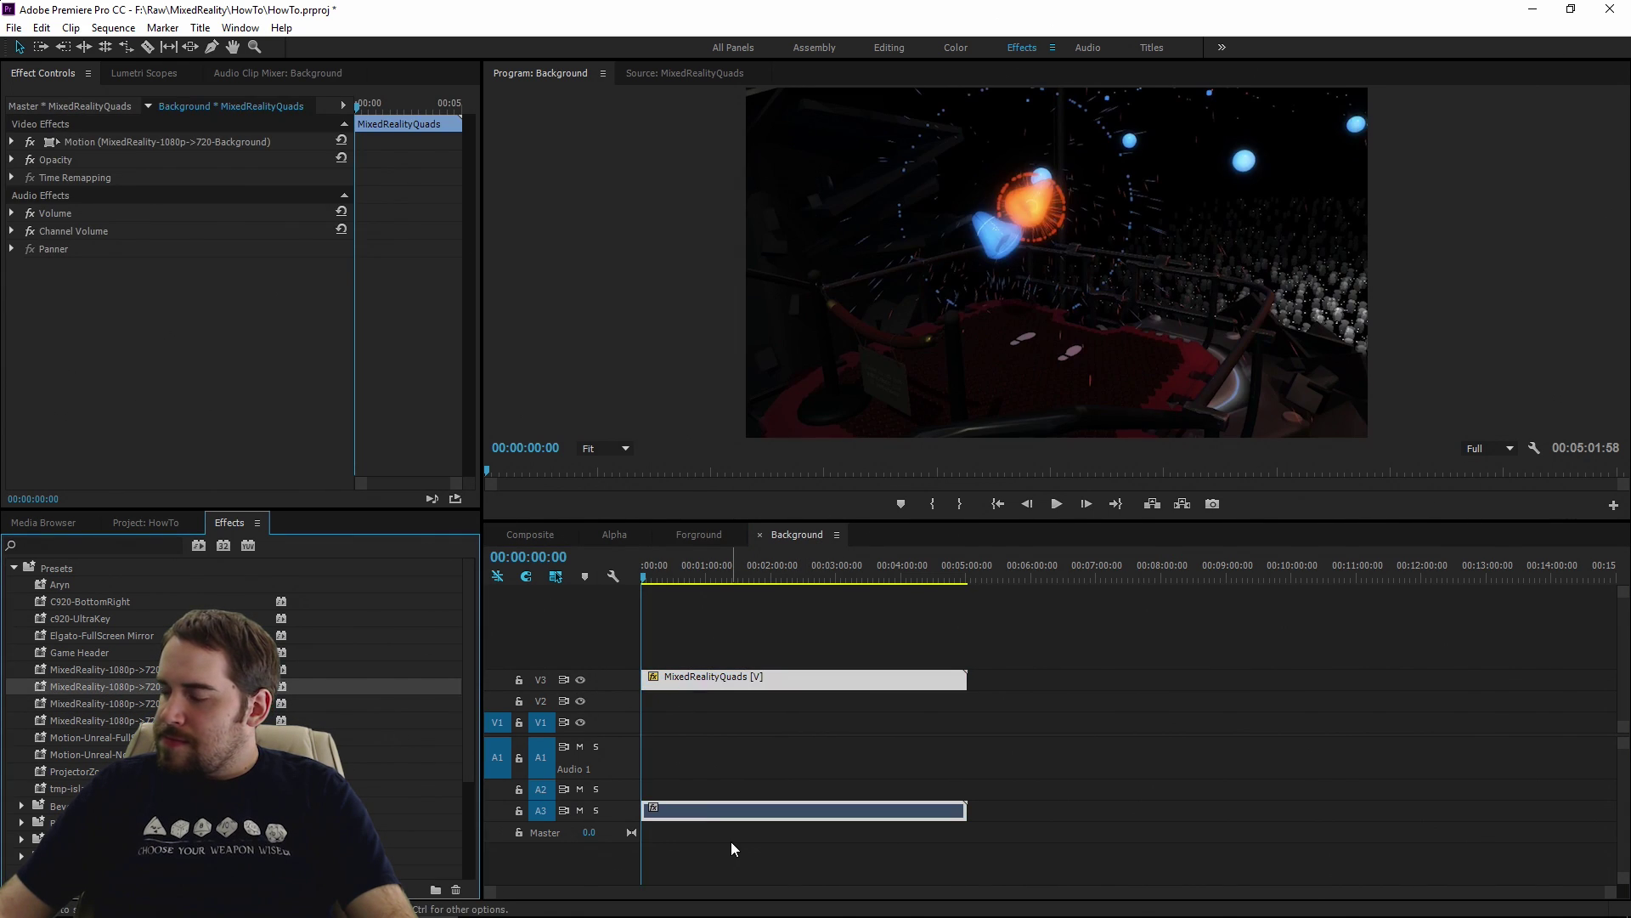
Add the Alpha and Forground sequences to the Composite timeline
click(531, 535)
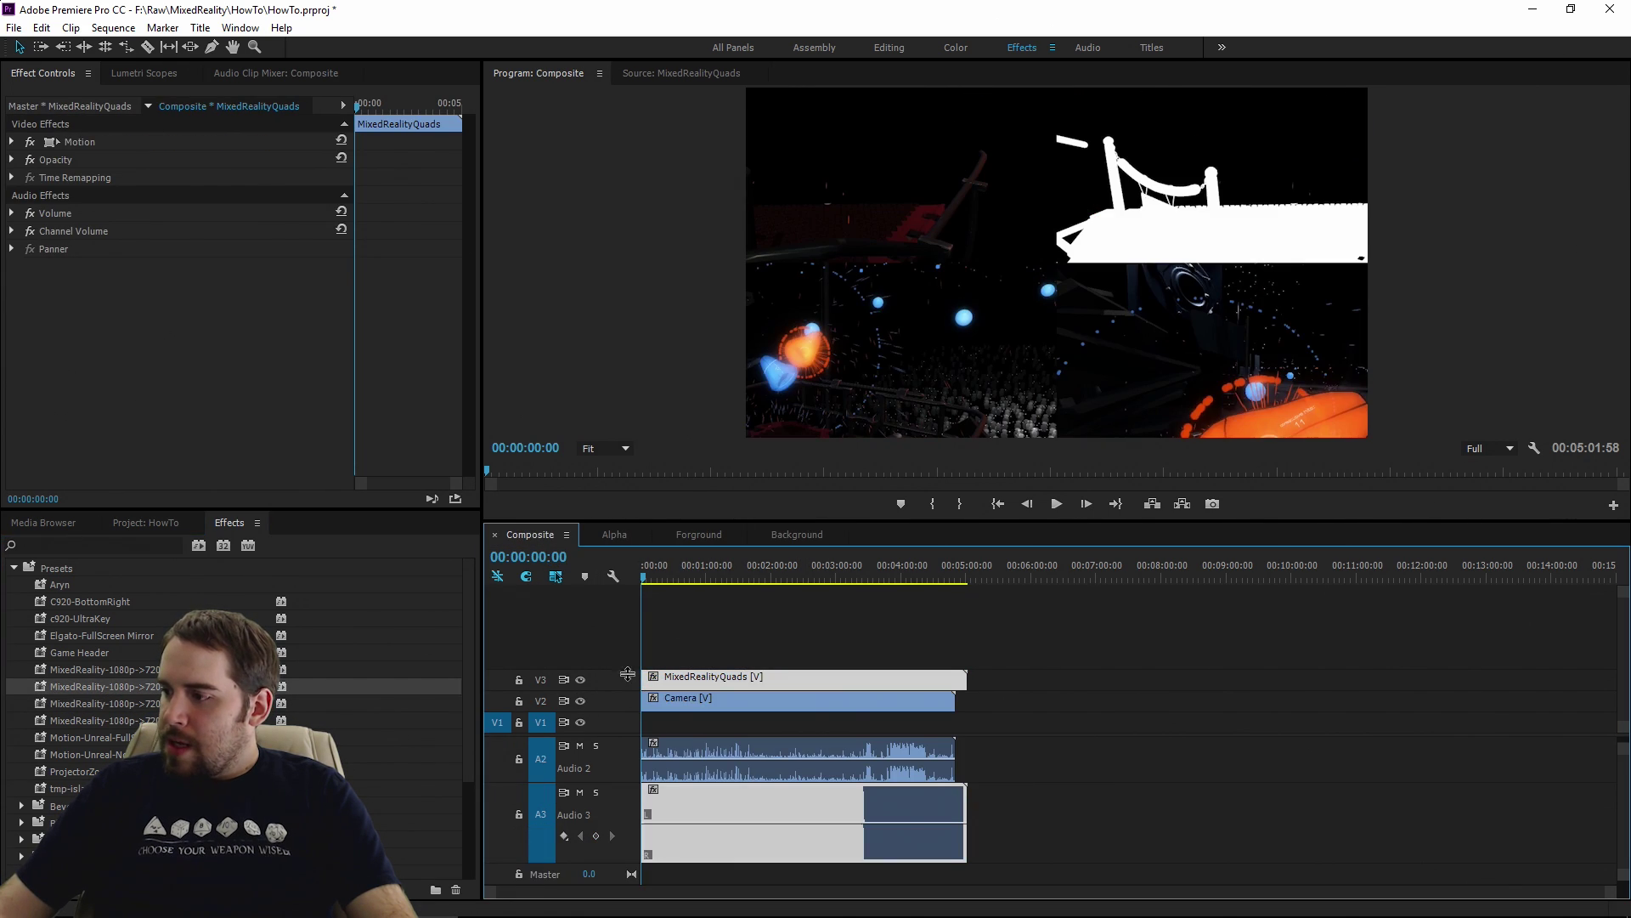
click(124, 526)
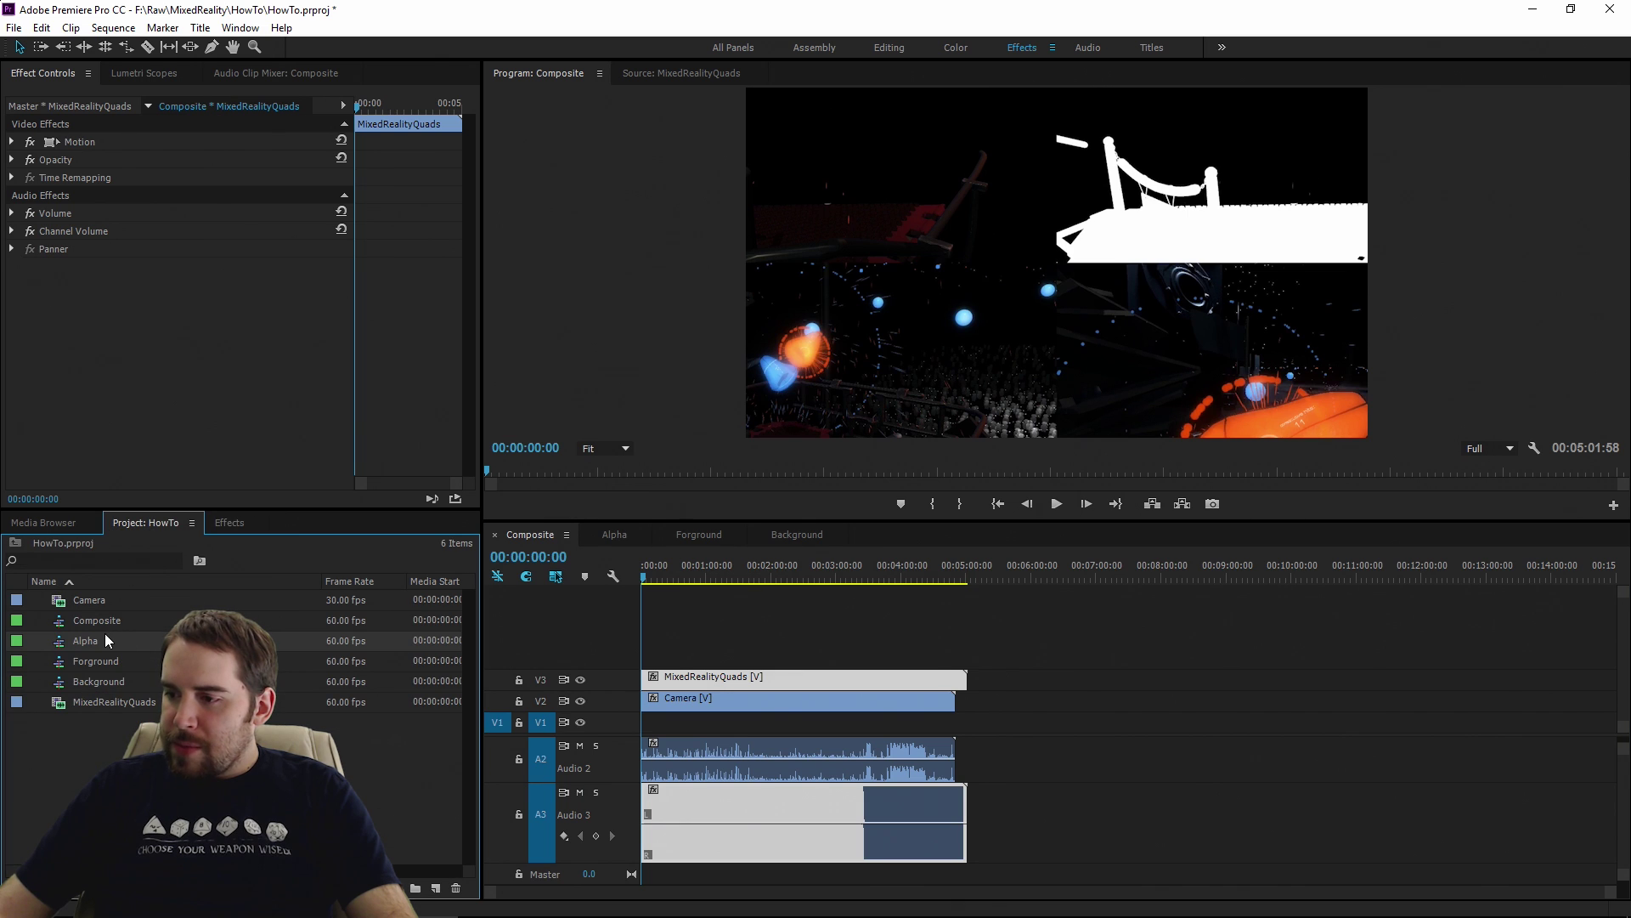
drag(105, 635, 642, 628)
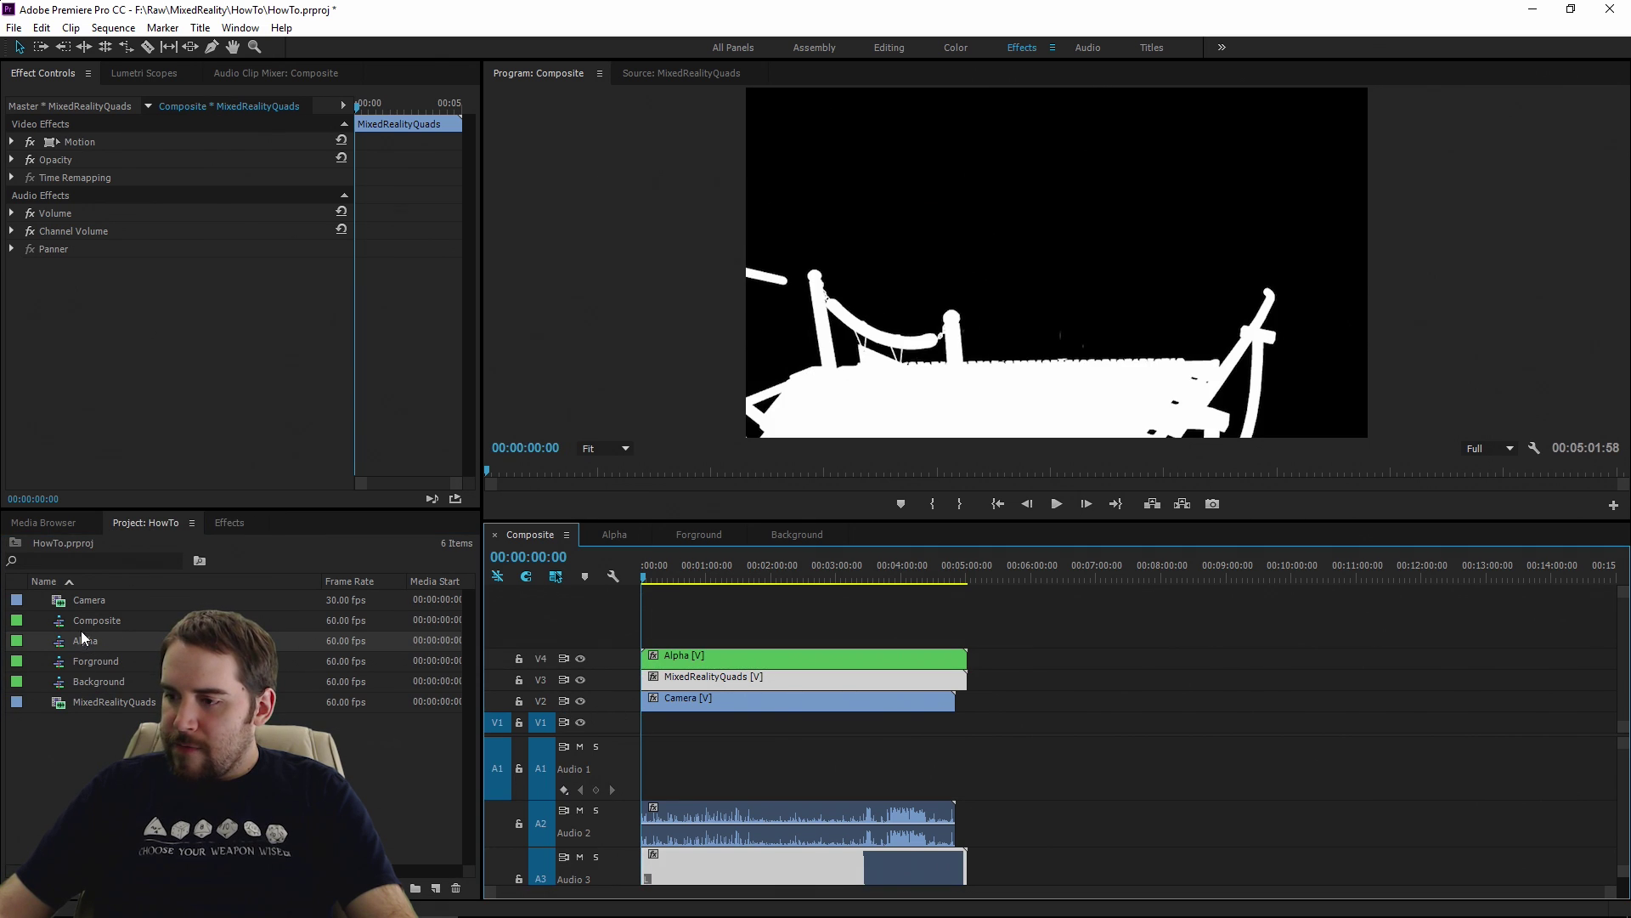
drag(72, 661, 643, 633)
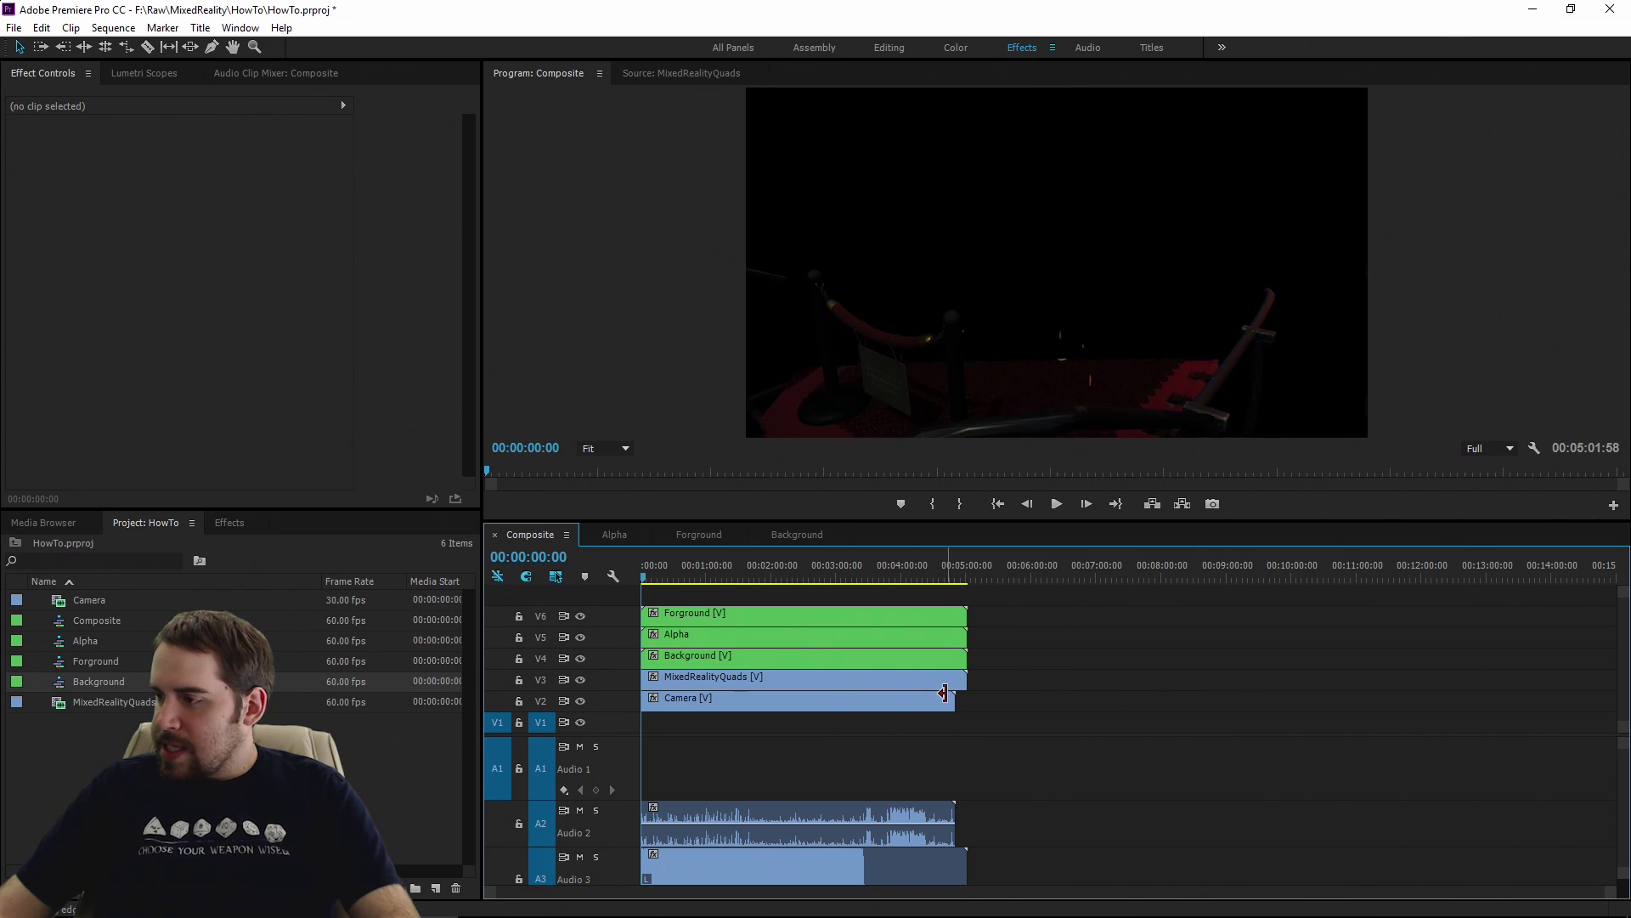
Restack tracks so Alpha and Forground sit above Camera, with Background and MixedRealityQuads below
key(grave)
click(267, 379)
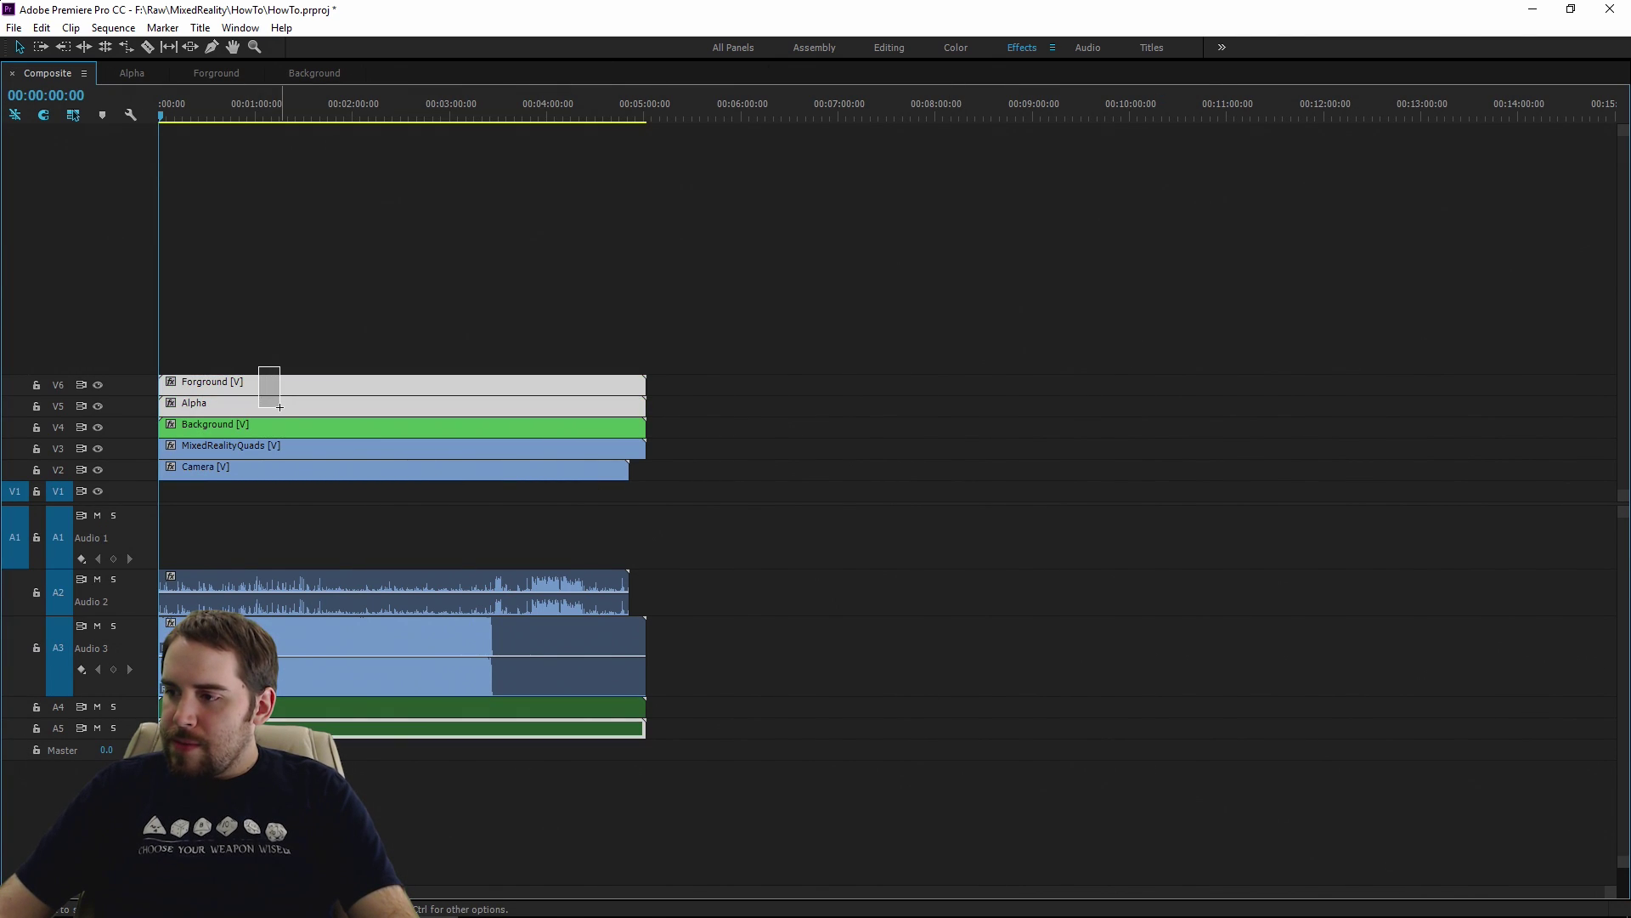
drag(278, 386, 281, 365)
click(252, 481)
drag(252, 478, 217, 416)
click(236, 452)
click(202, 425)
click(212, 421)
key(grave)
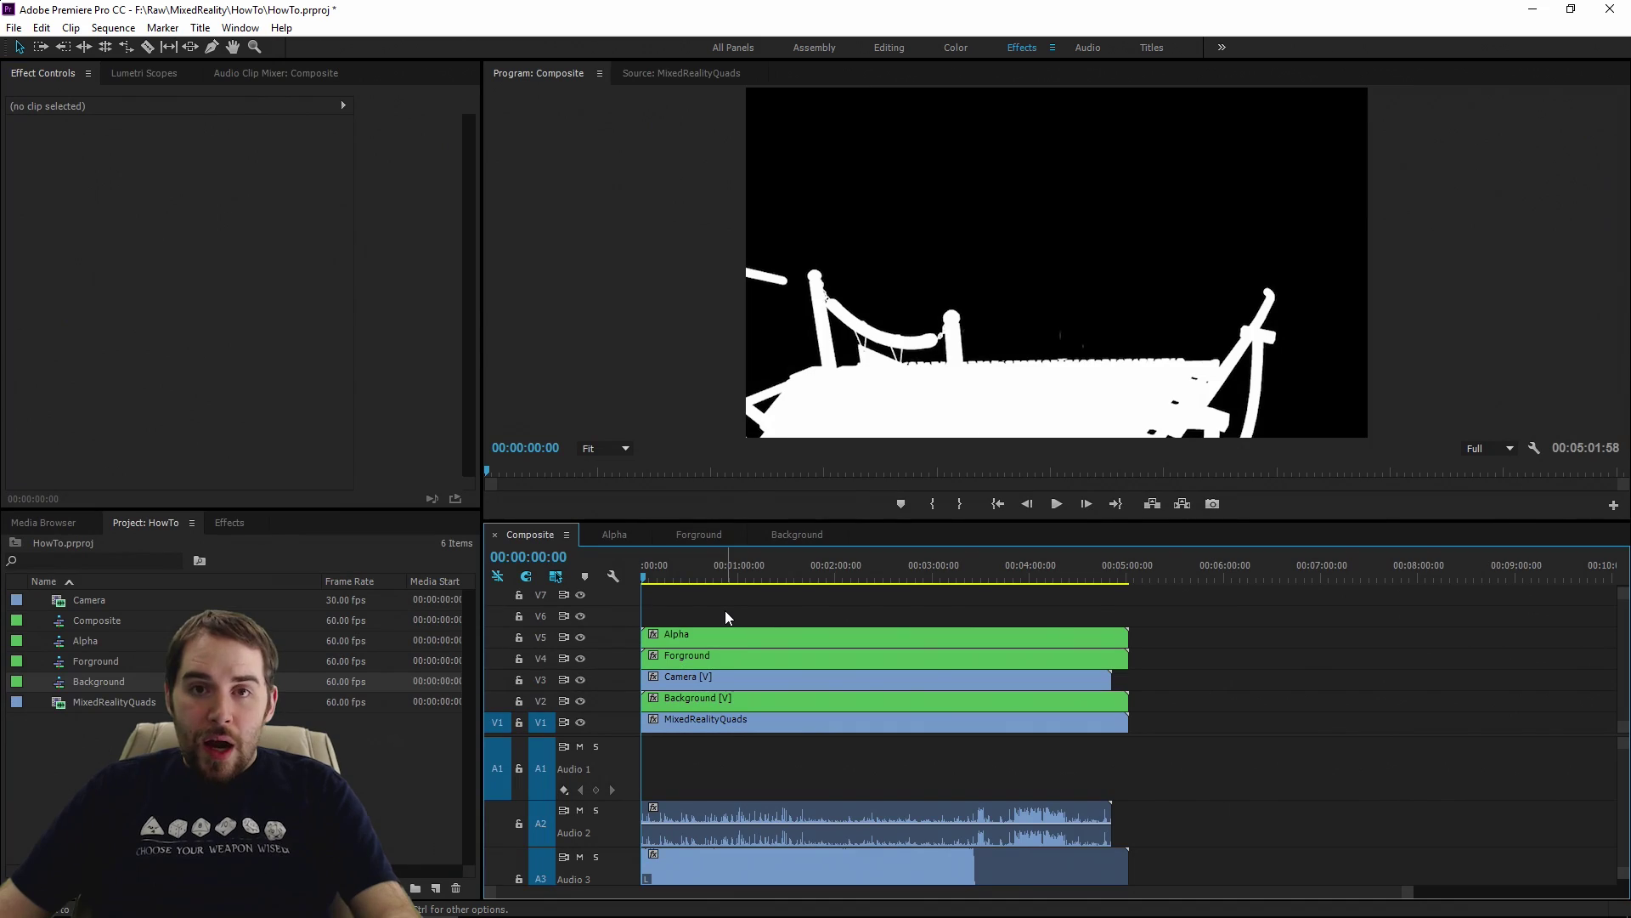
click(229, 523)
Apply Track Matte Key to the Forground clip with Matte set to Video 5, compositing using Matte Luma
click(85, 545)
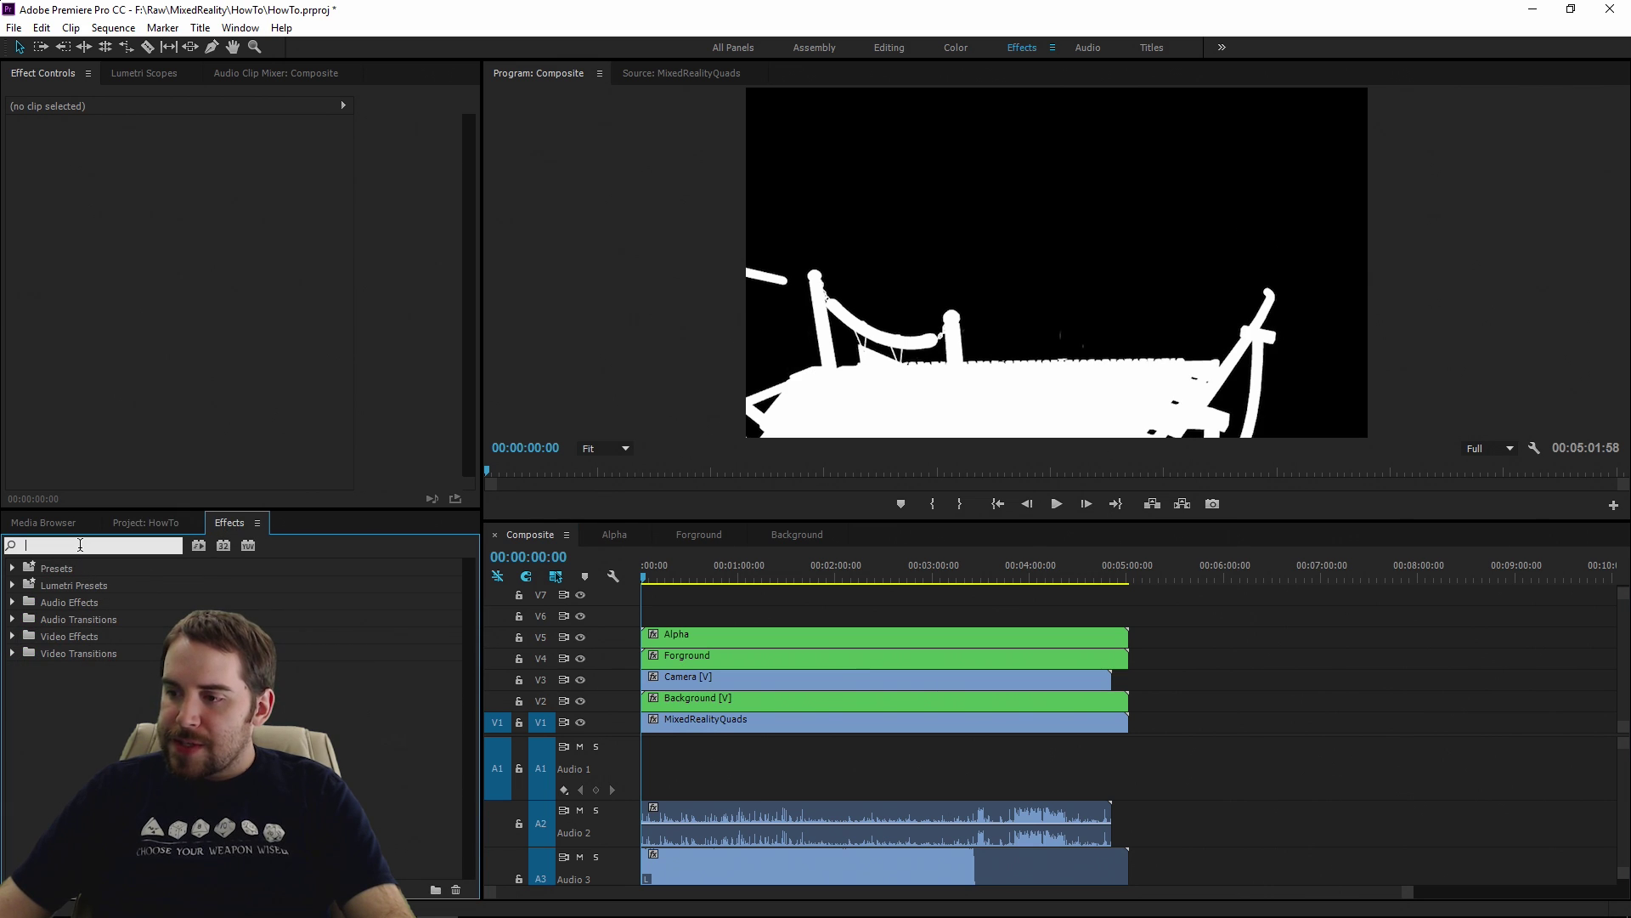
text(track)
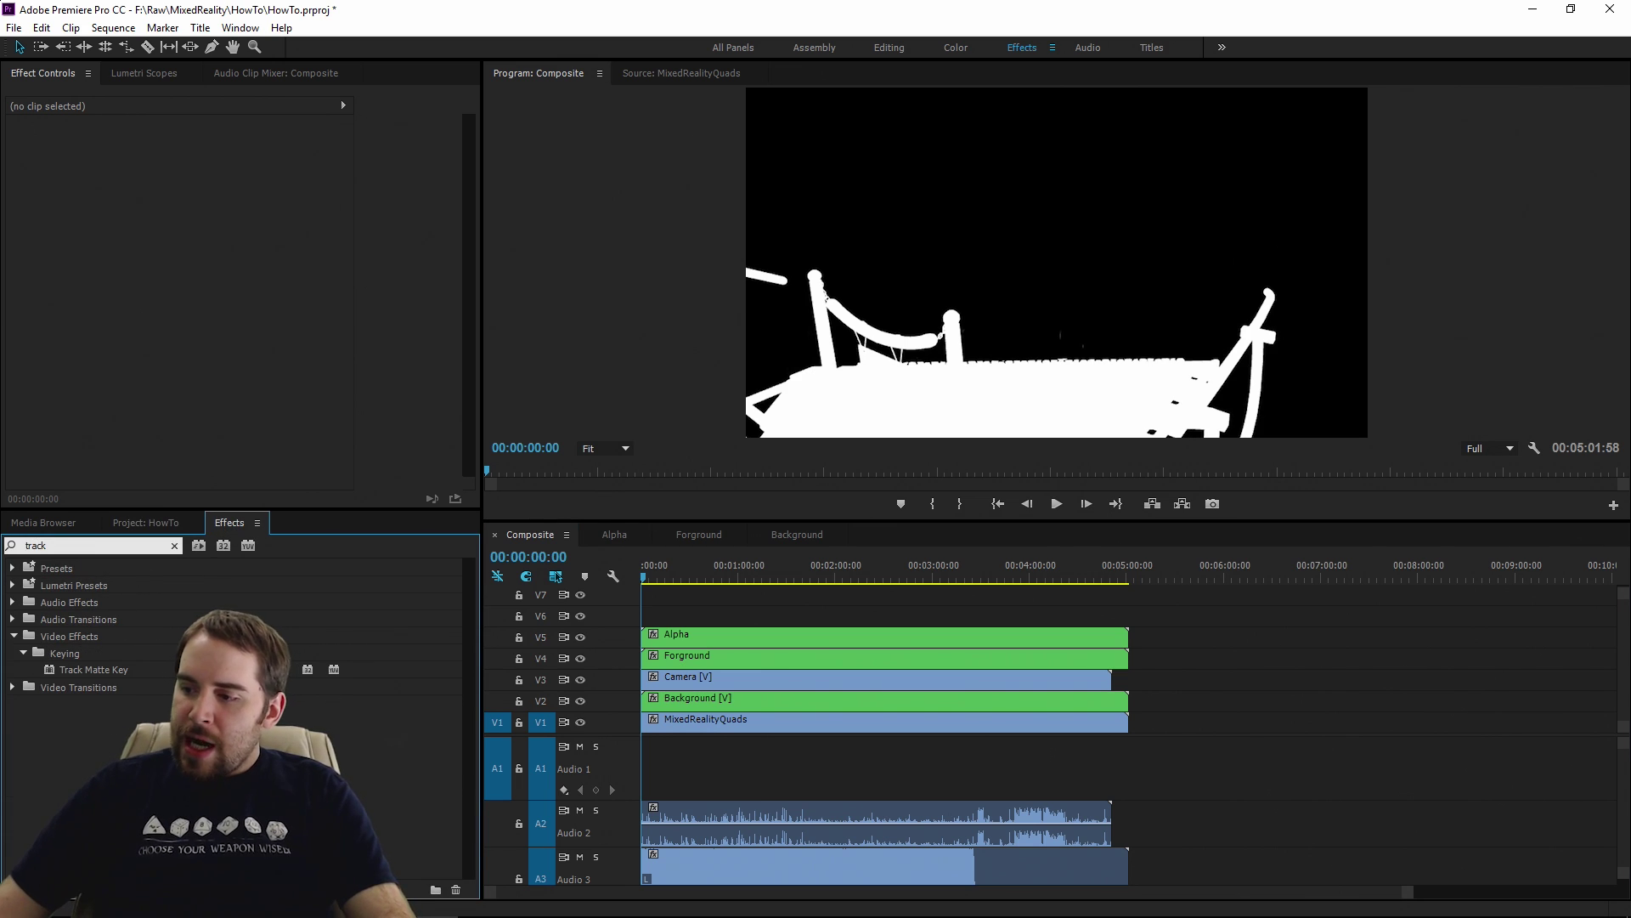
click(115, 670)
drag(115, 670, 746, 662)
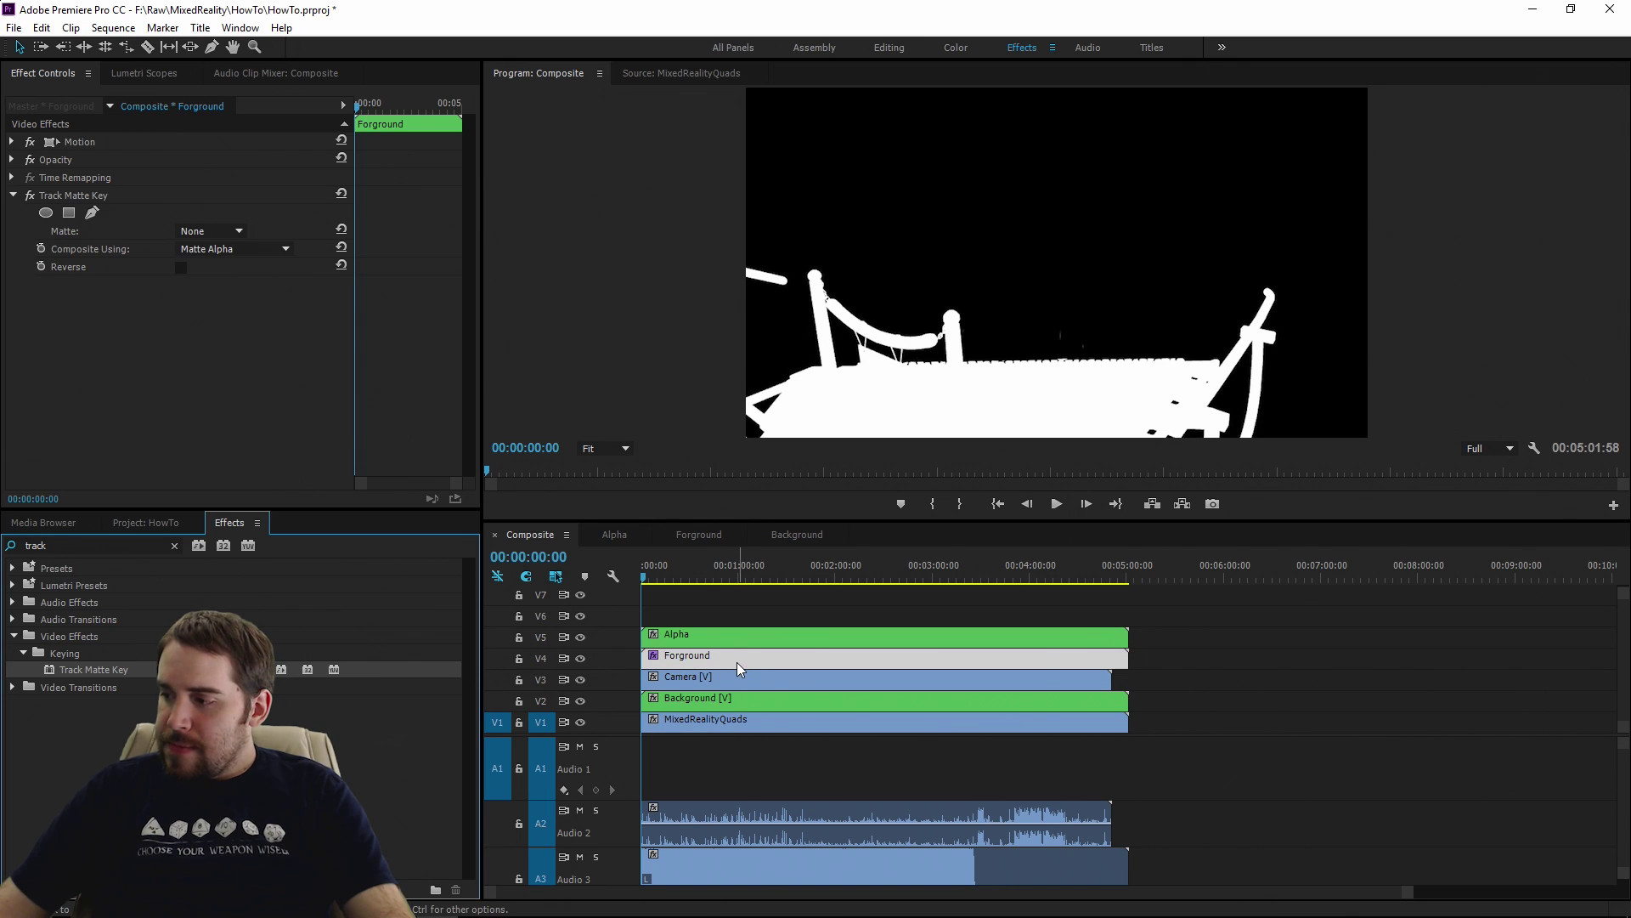
click(234, 237)
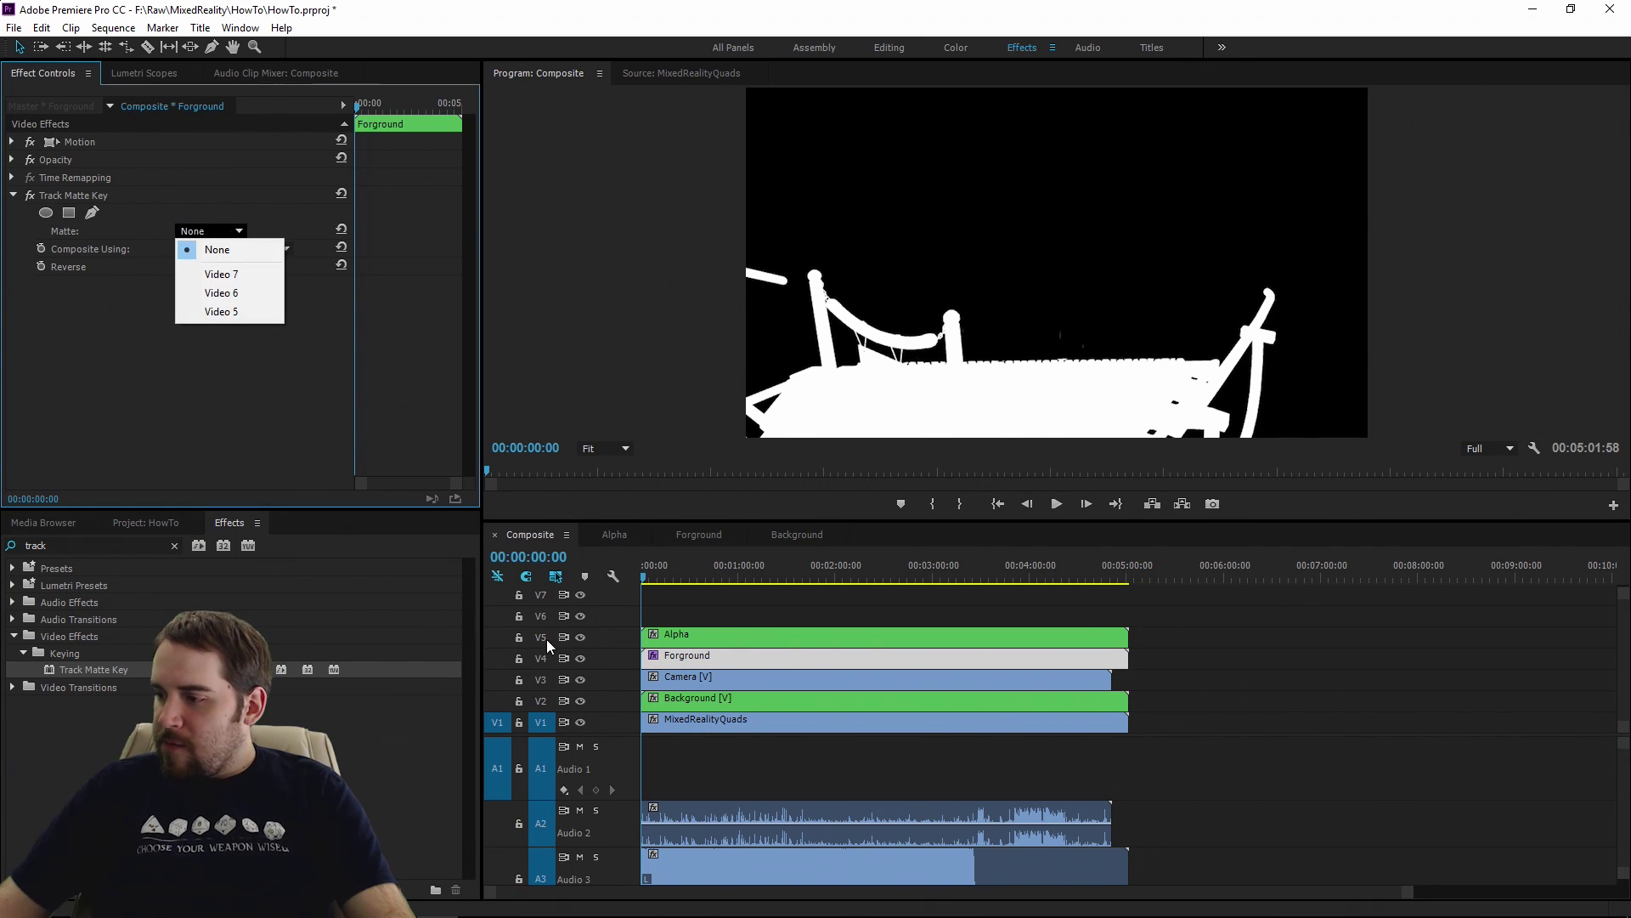
click(237, 310)
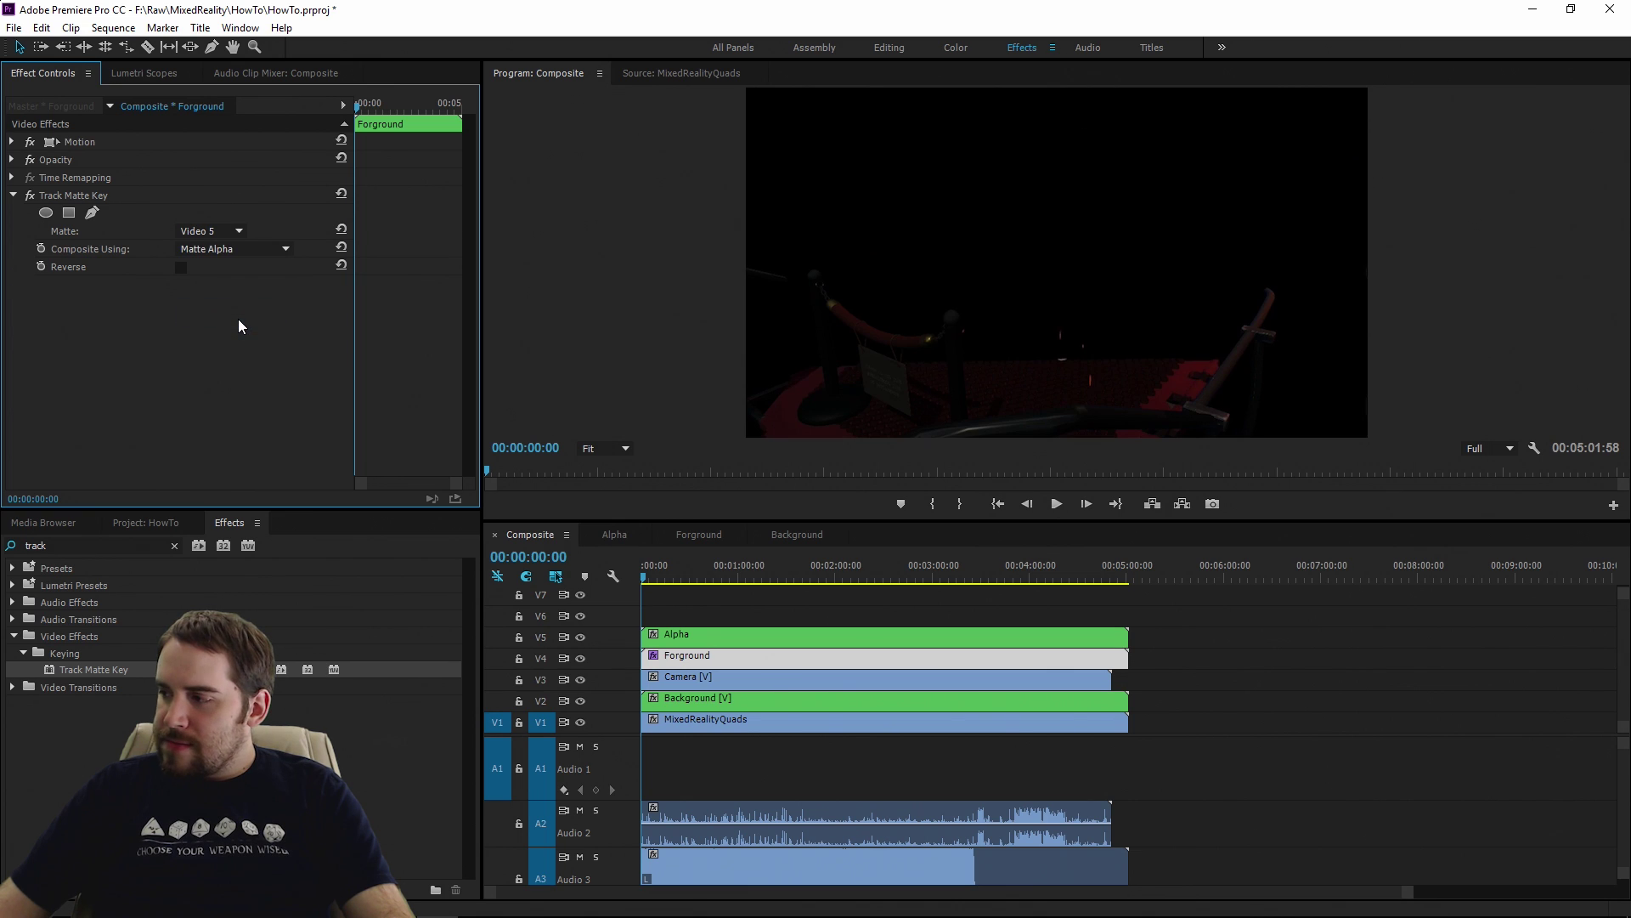
click(228, 248)
click(206, 286)
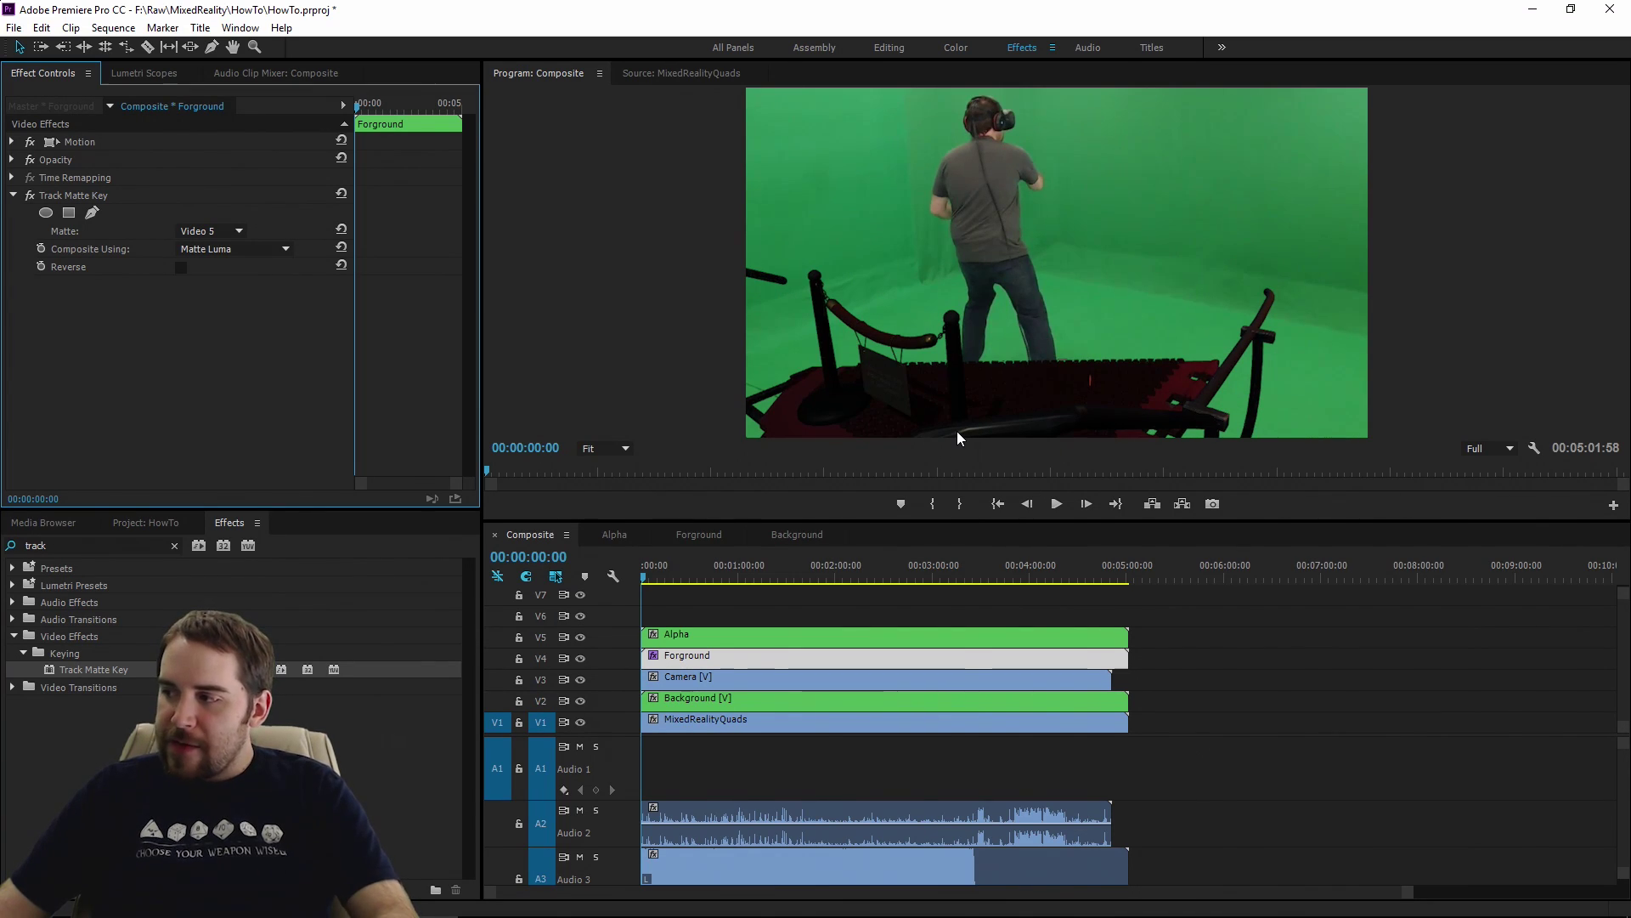
Find Ultra Key by searching 'ultra' and apply it to the Camera clip
click(688, 679)
click(173, 545)
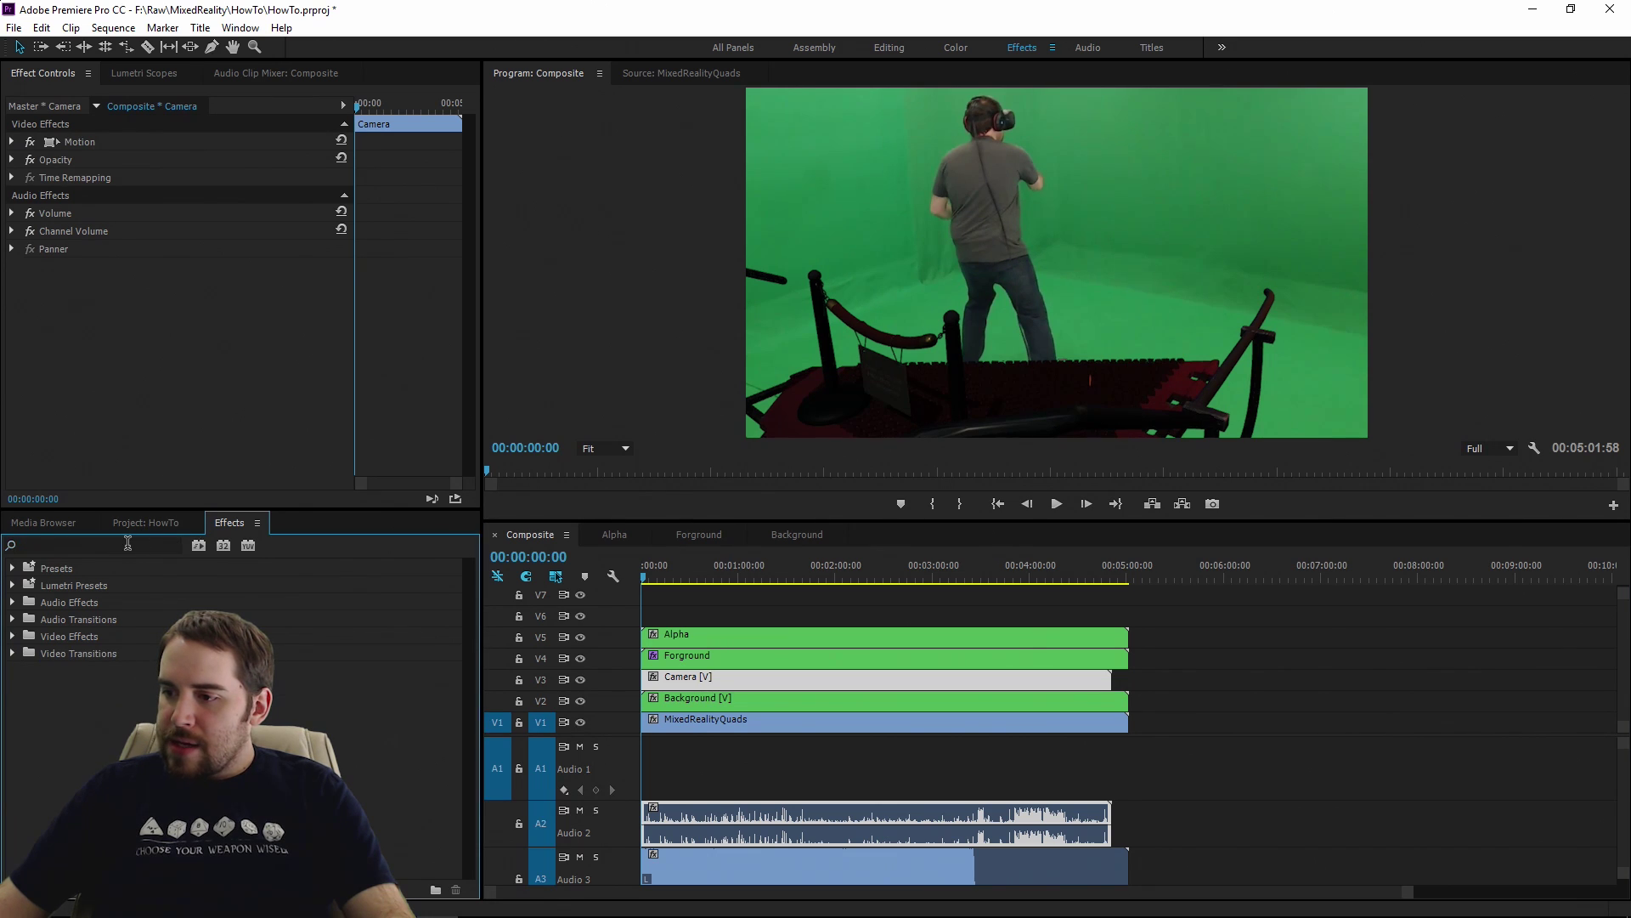
click(129, 546)
text(ultra)
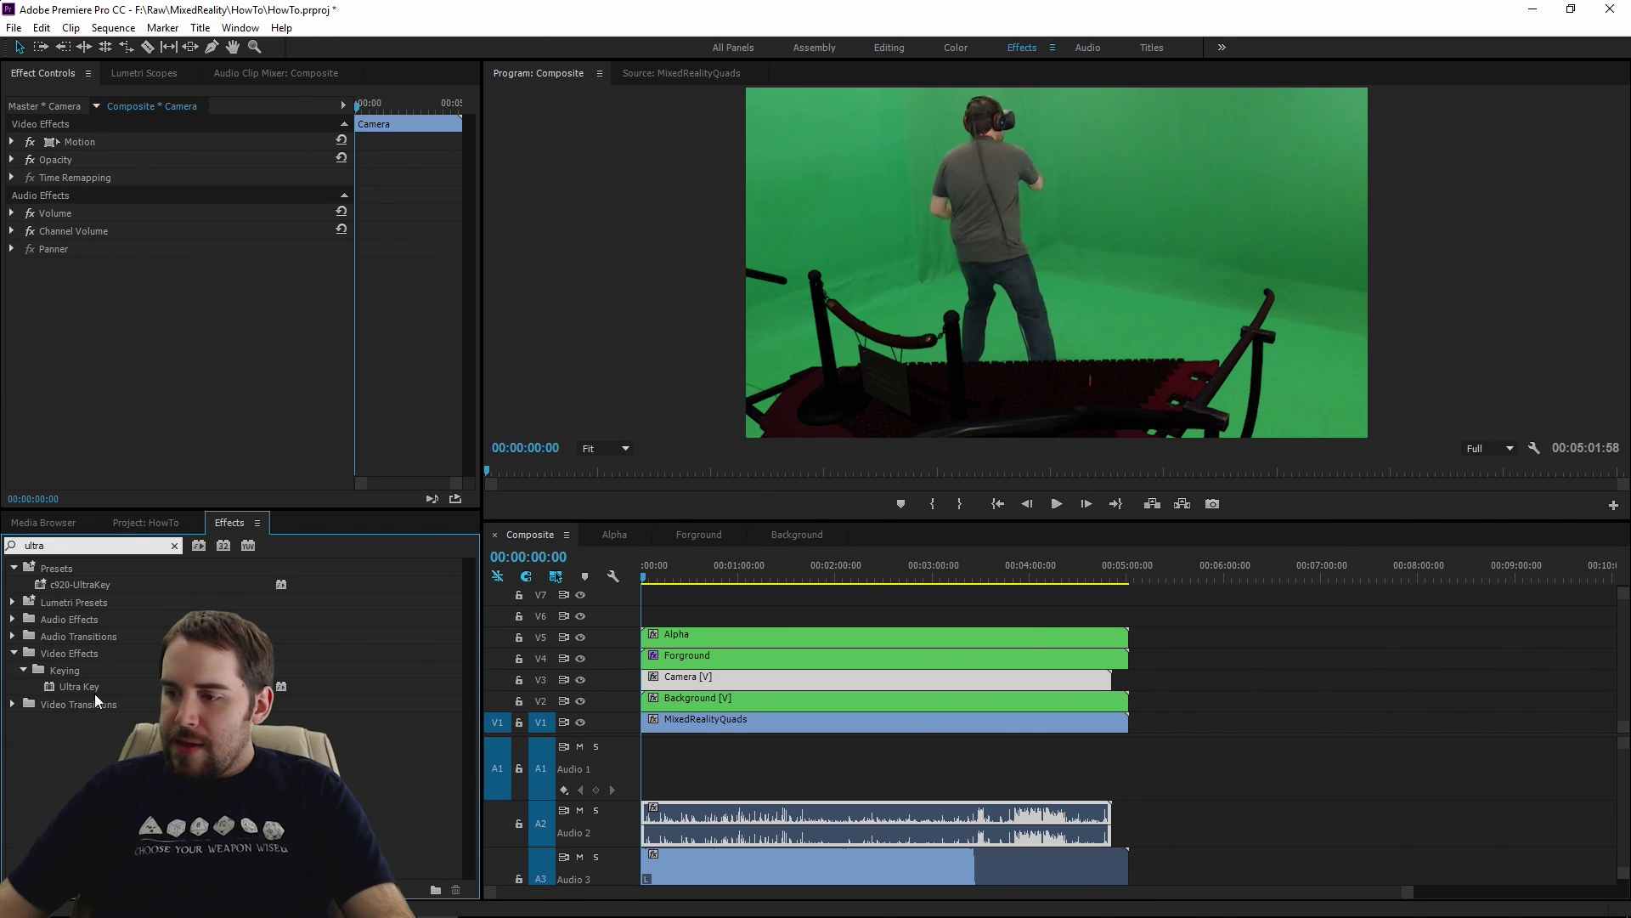
drag(94, 688, 684, 680)
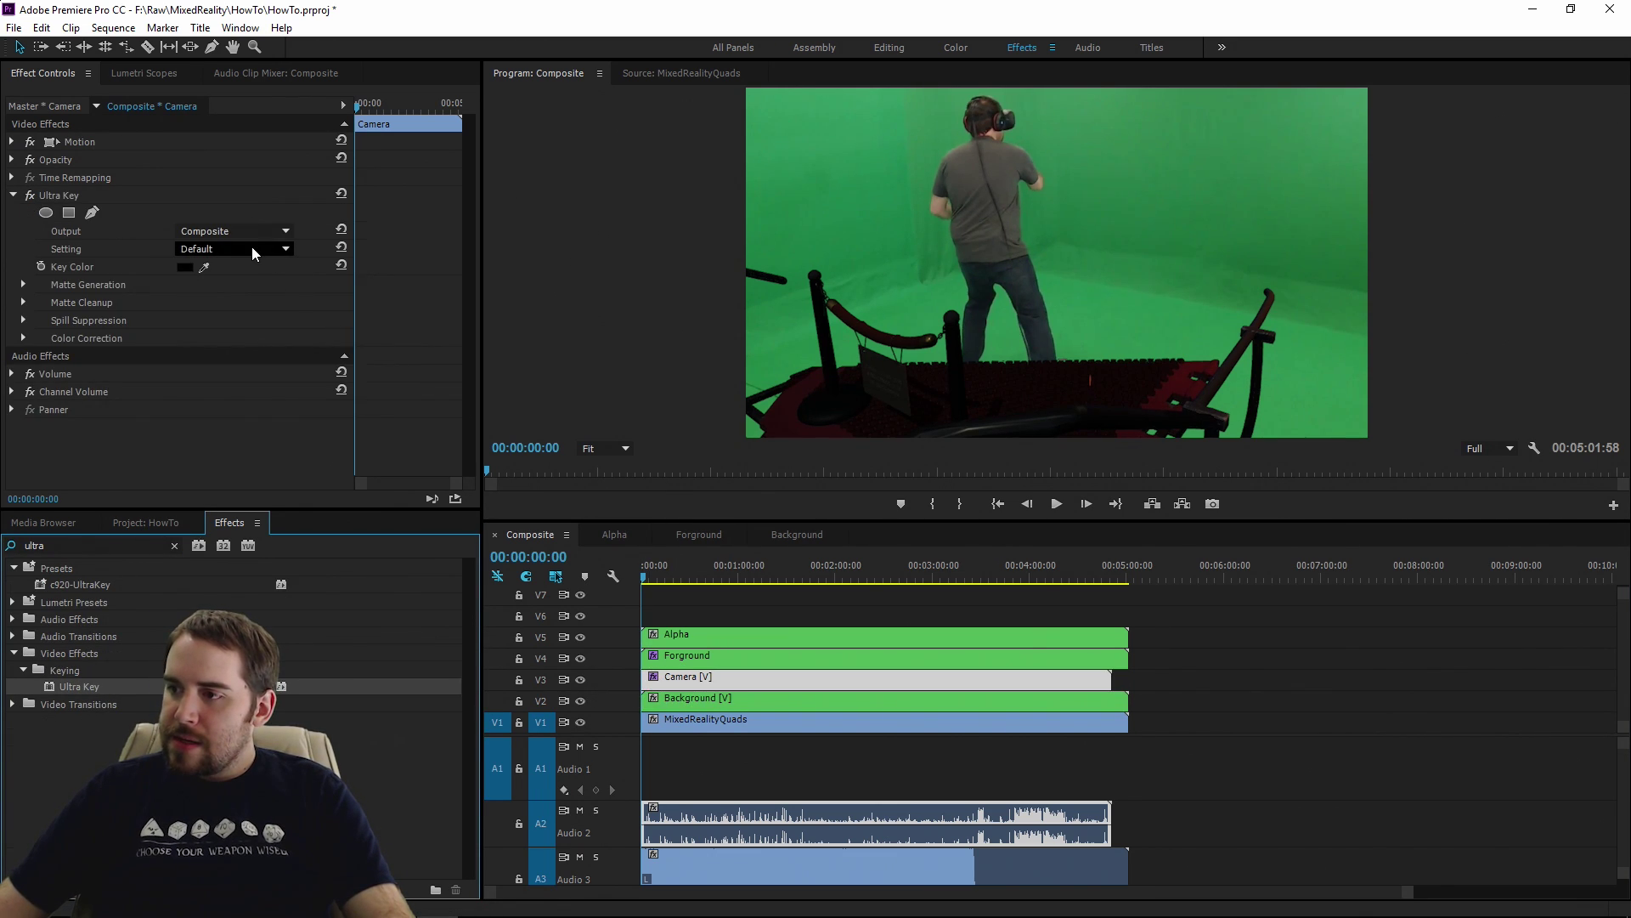
Sample the green screen as key colour, choose the Aggressive setting, and expand Matte Generation
click(204, 267)
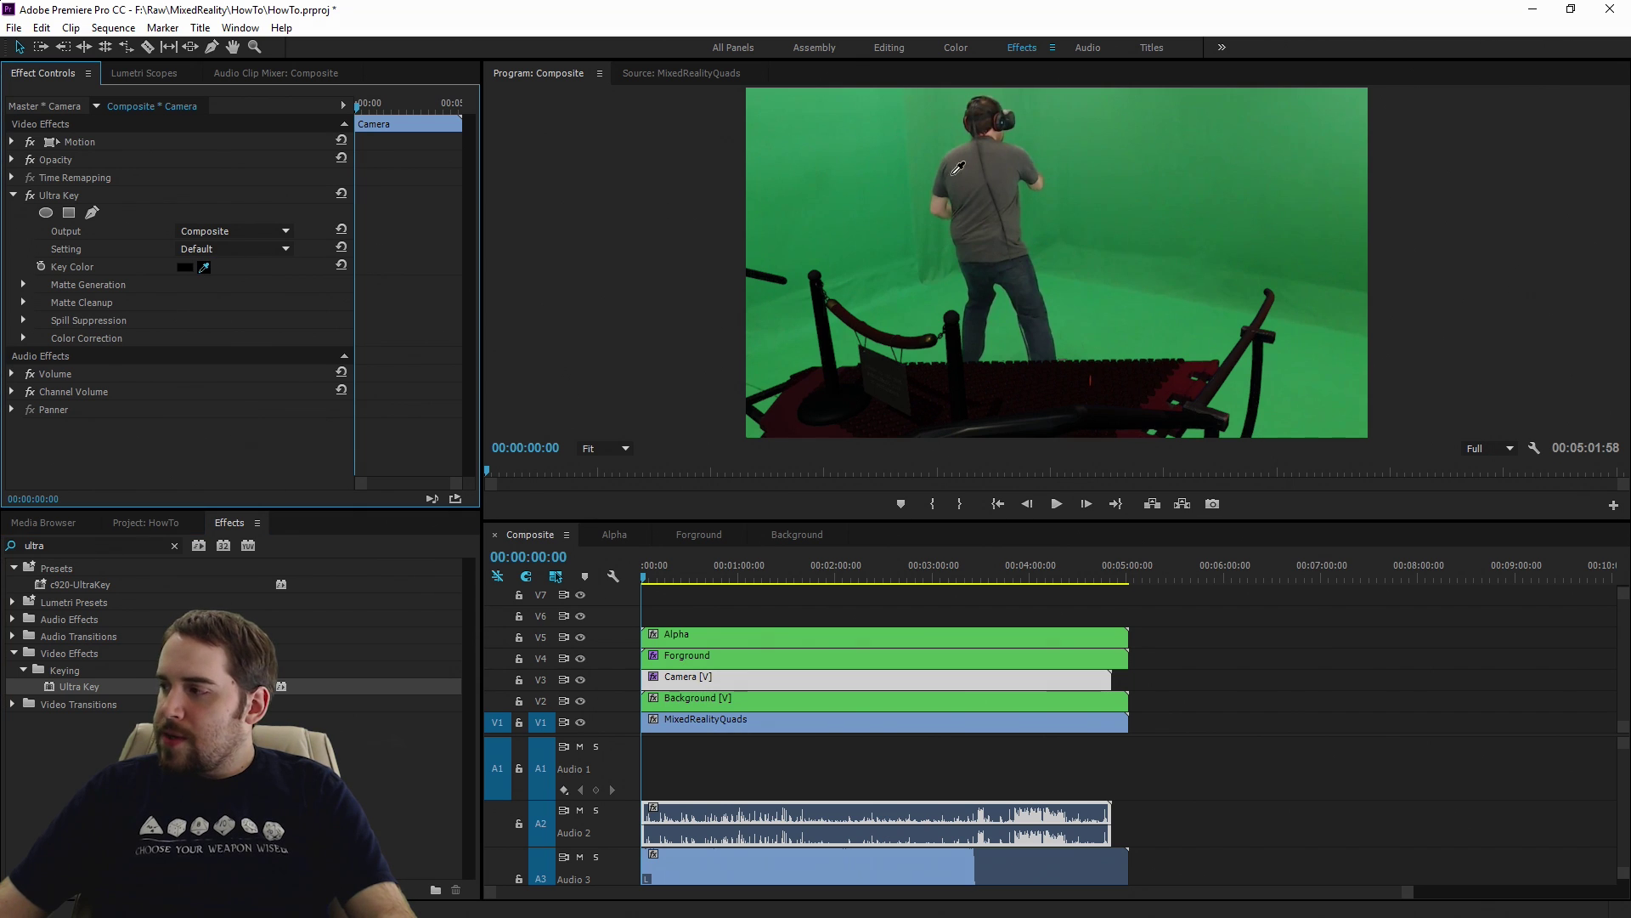
click(1185, 151)
click(212, 249)
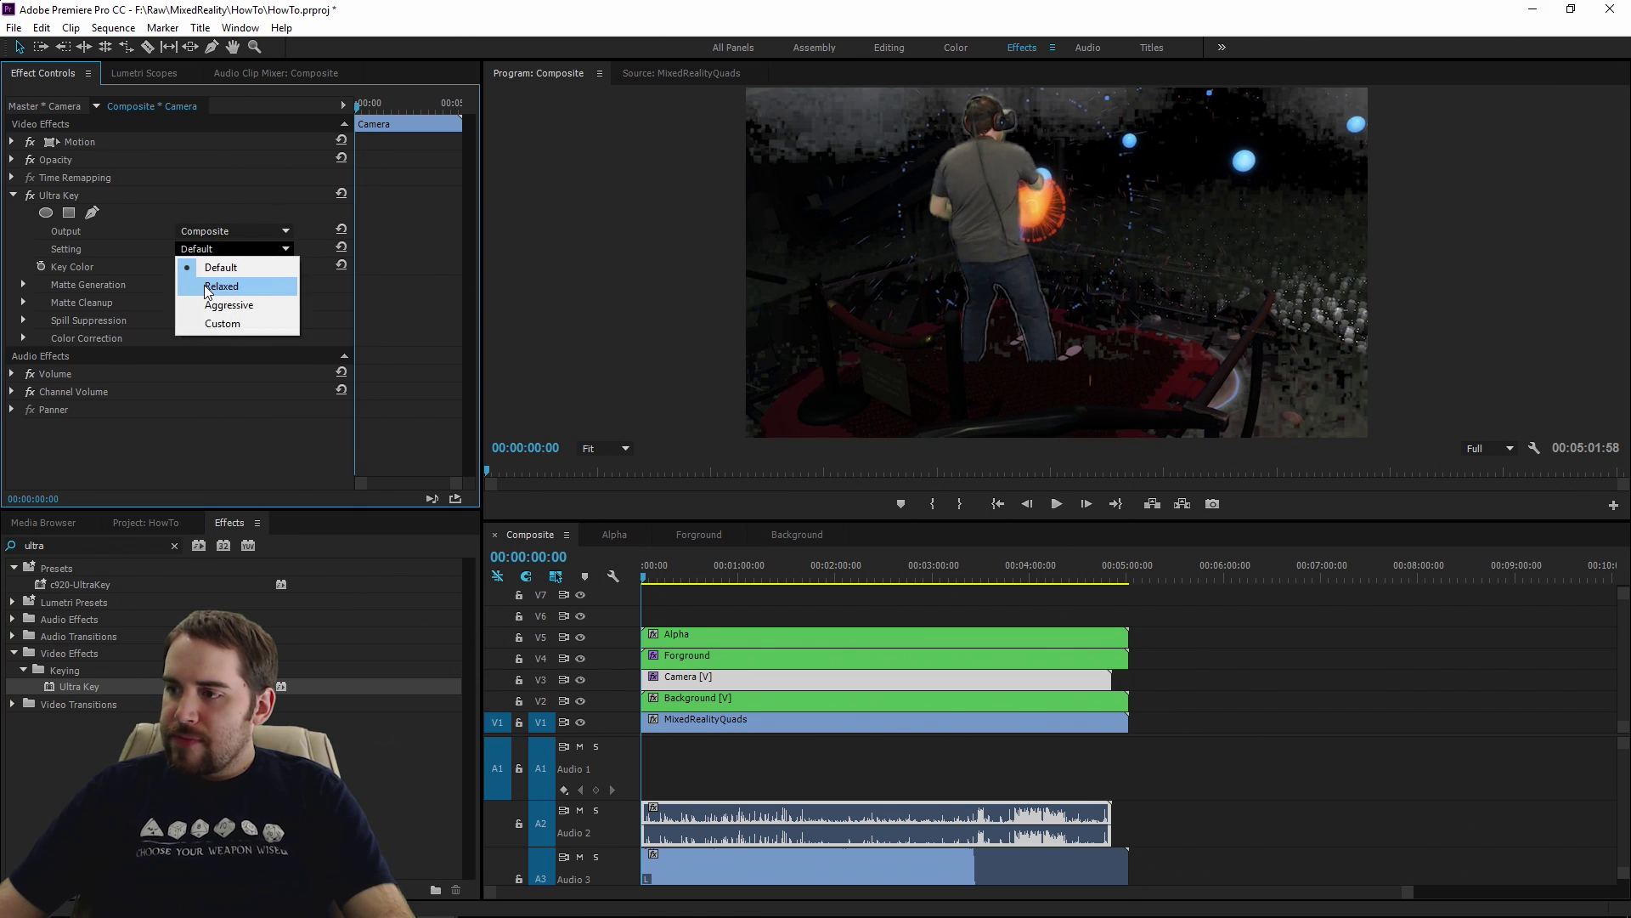
click(212, 305)
click(23, 285)
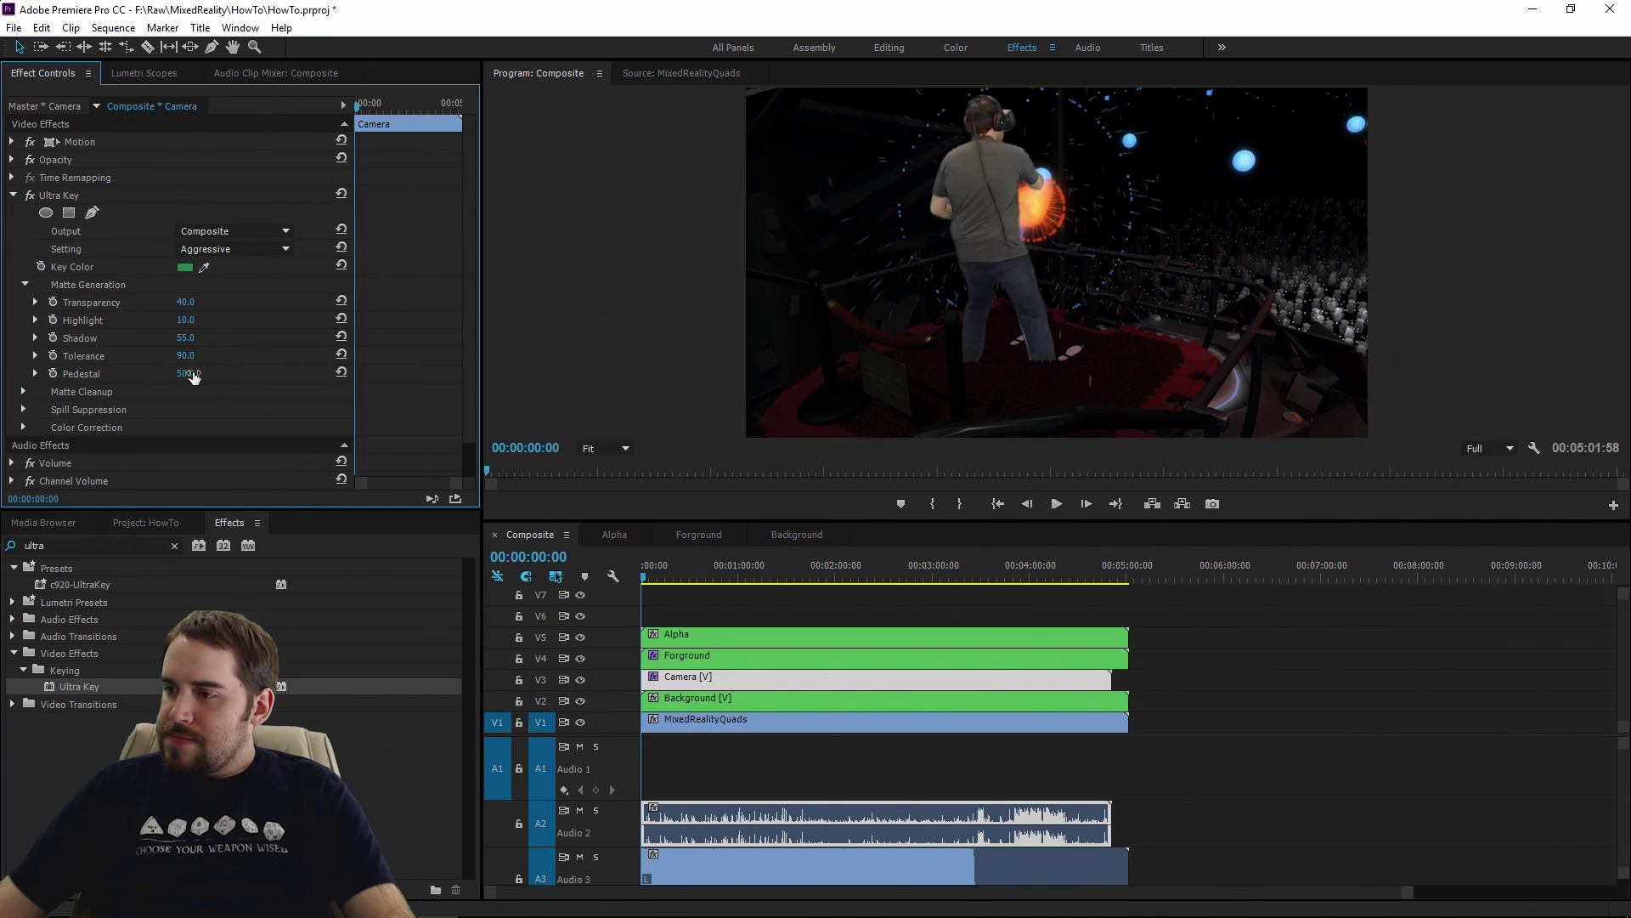
click(668, 676)
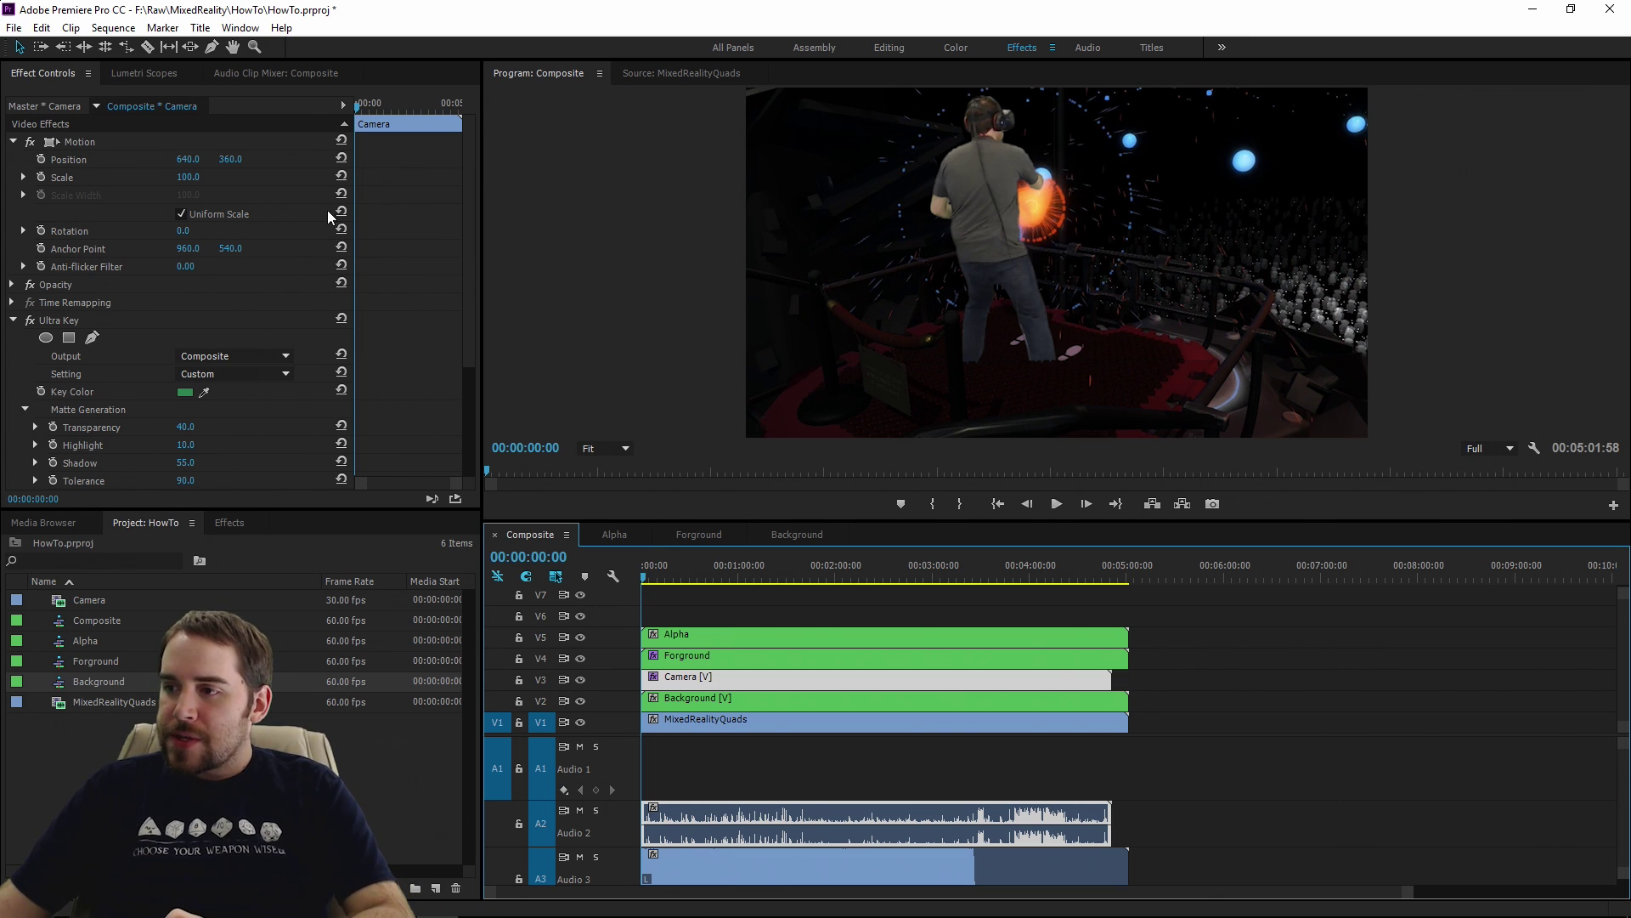
Set the Camera clip's Motion scale to 66.7 and move the playhead to 12 seconds
click(198, 171)
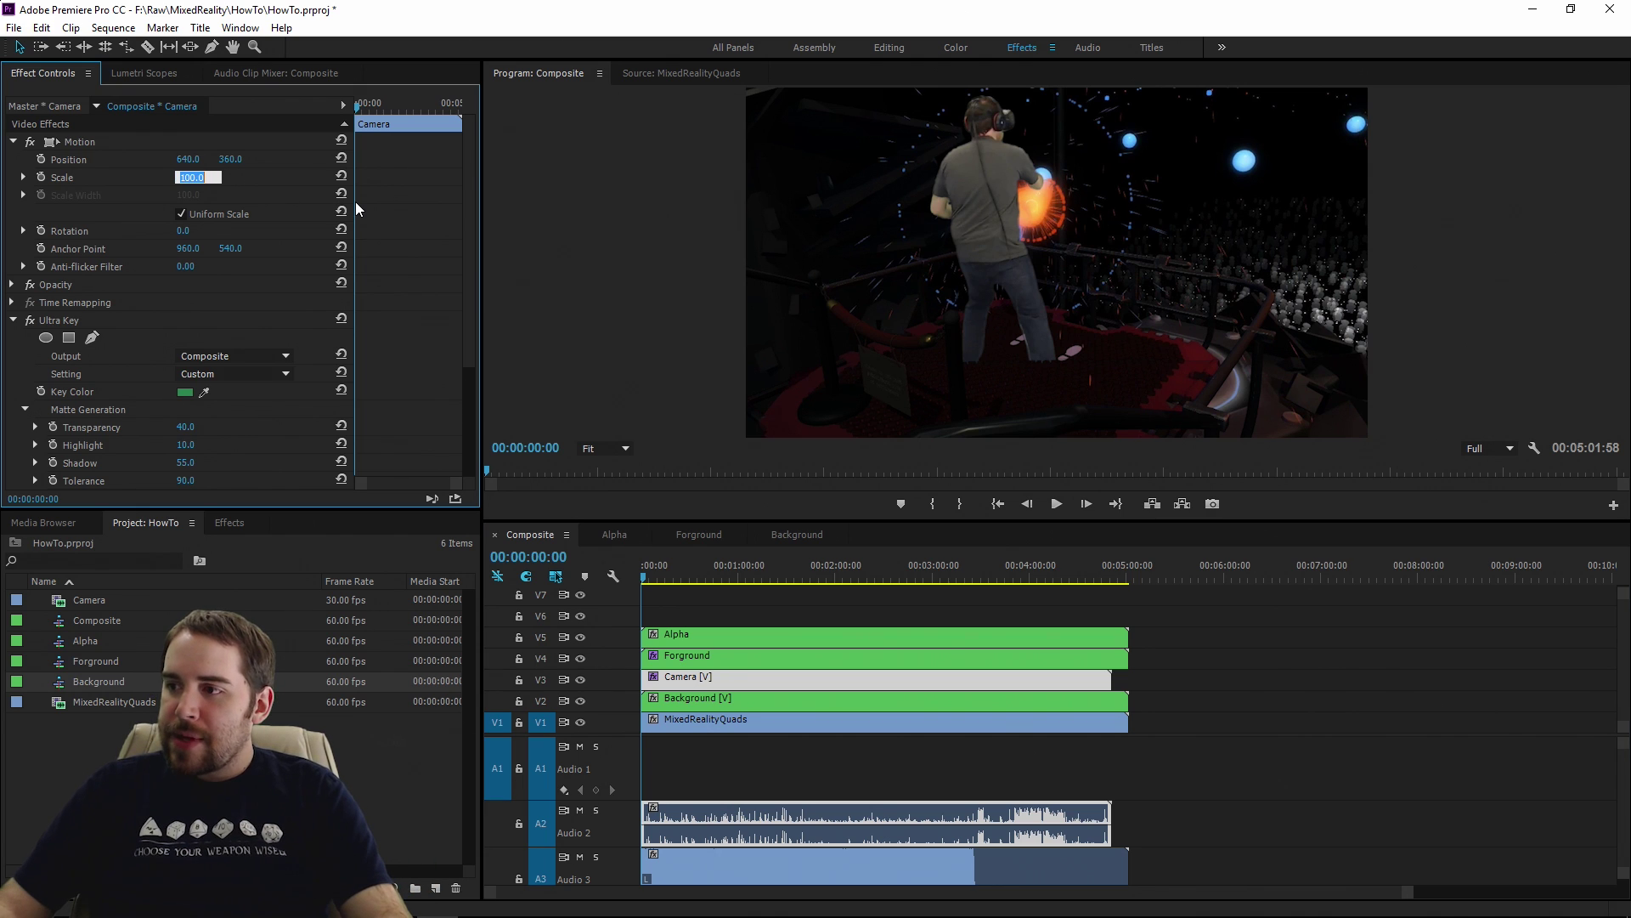
text(66.7)
key(Return)
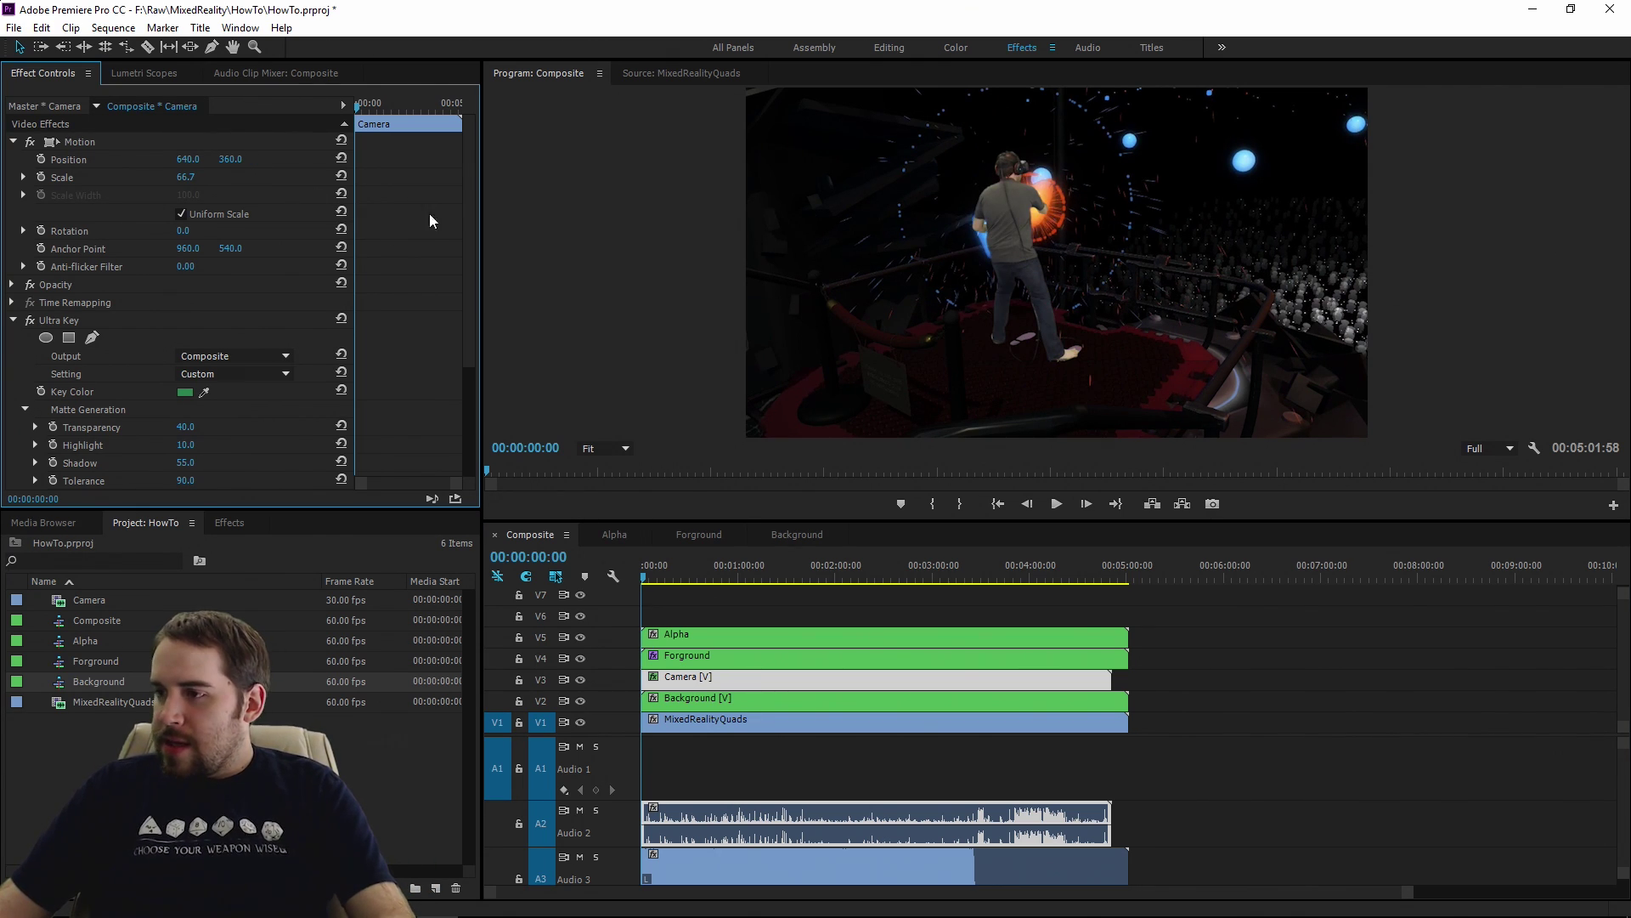
click(94, 142)
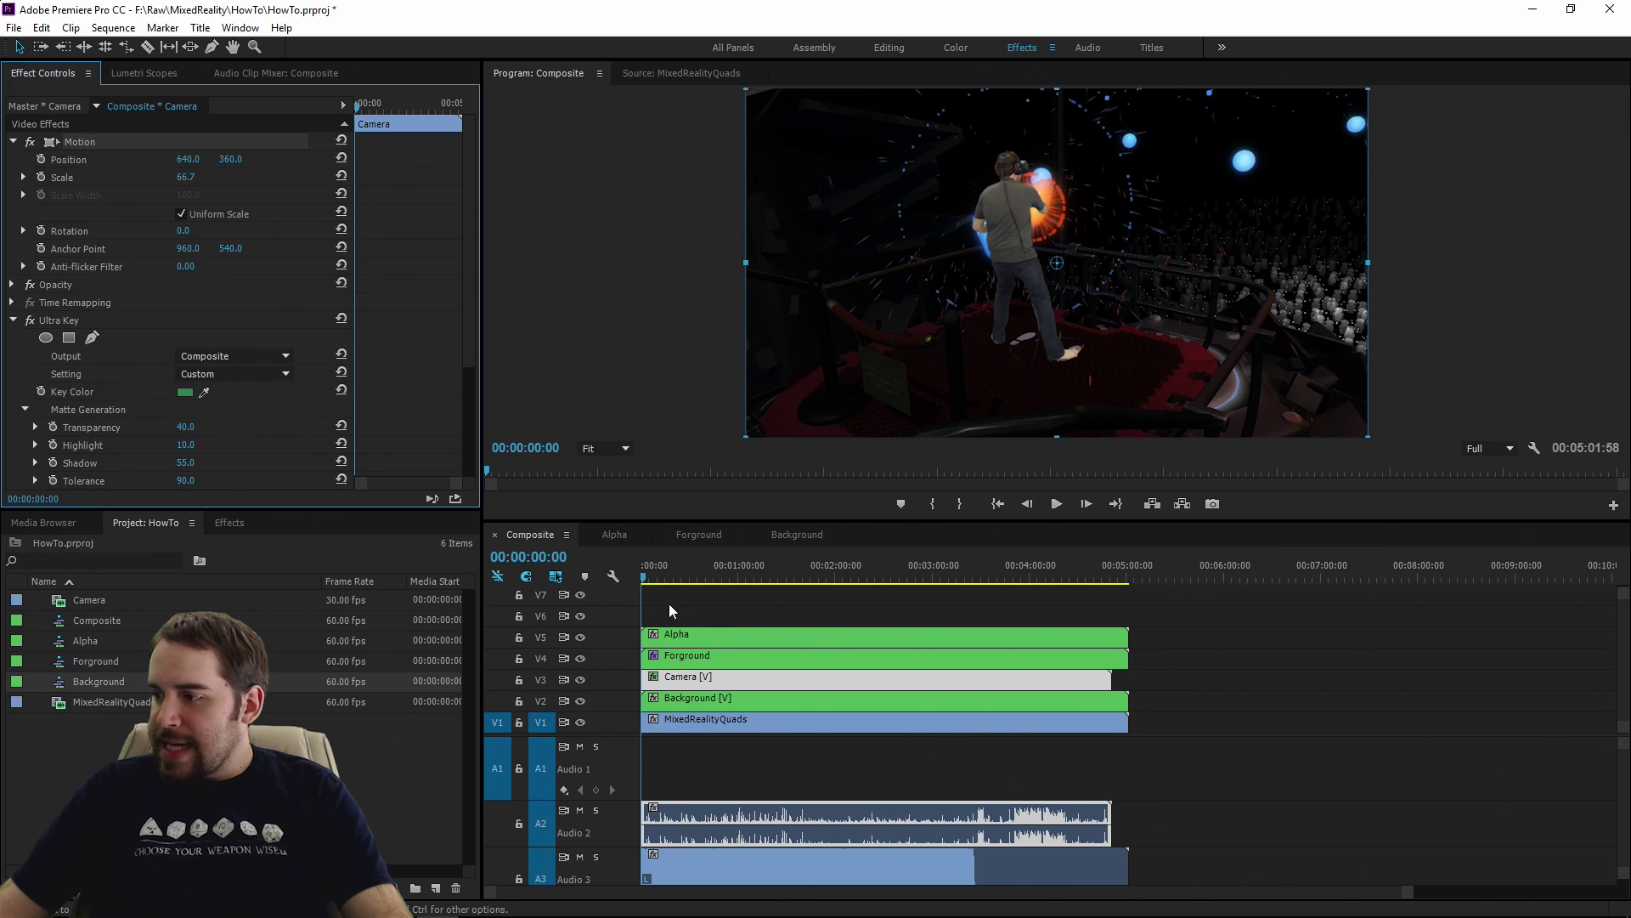
click(661, 578)
key(space)
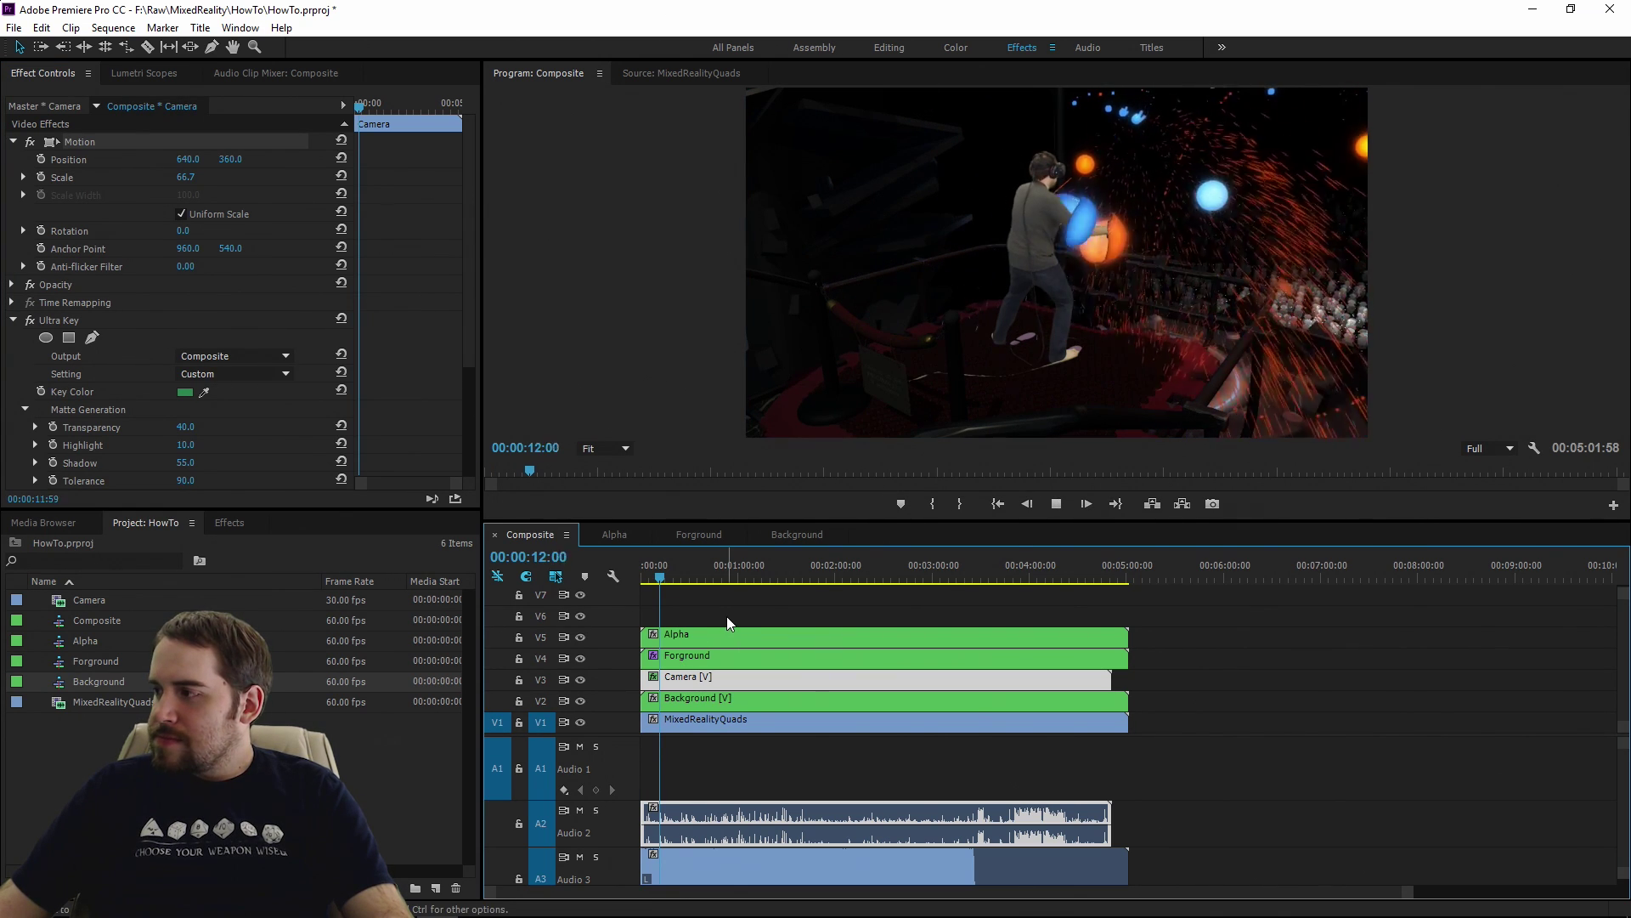